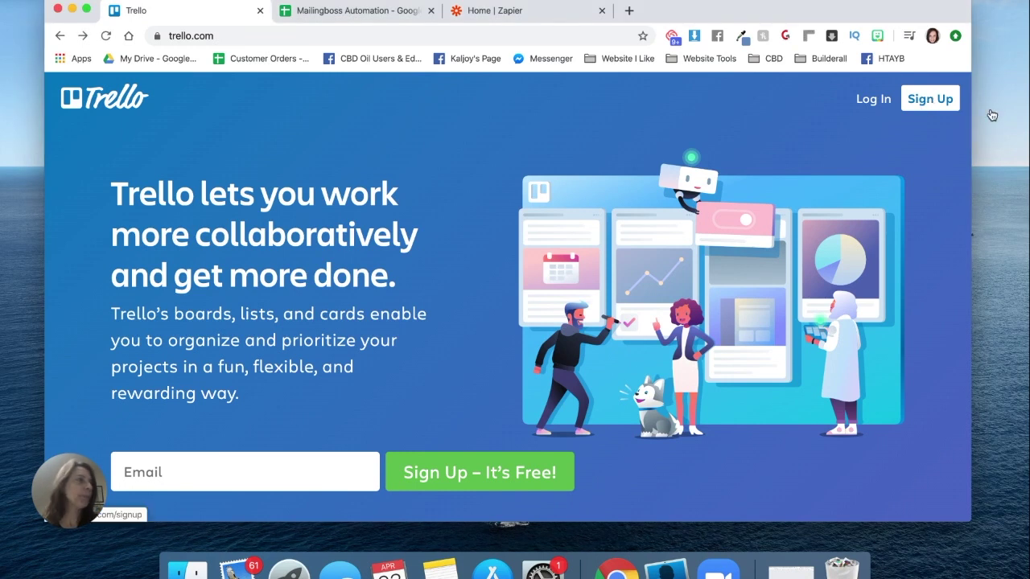
# Sign up for Trello and name the first board 'Customer Follow Up'.
pyautogui.click(929, 99)
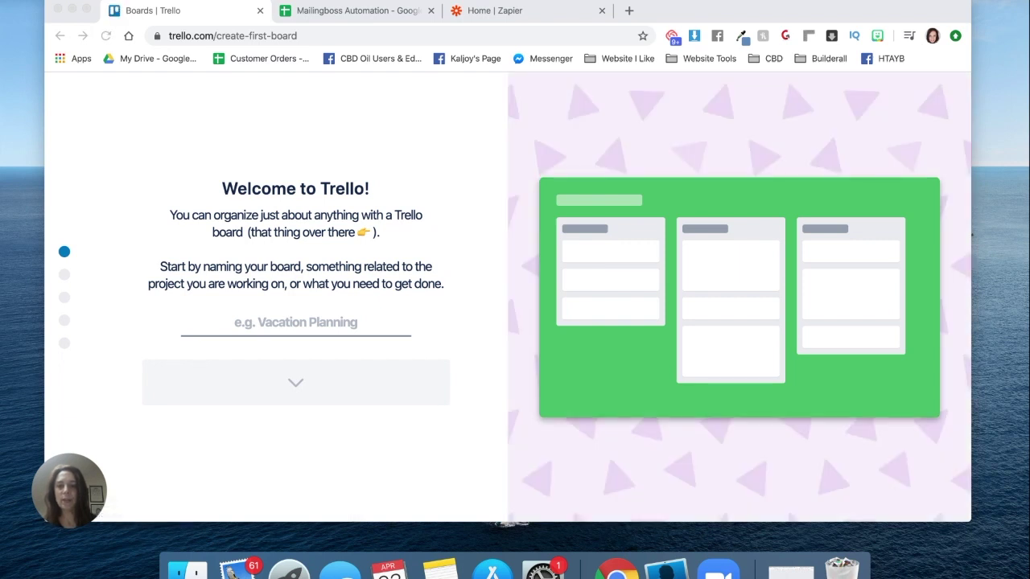
pyautogui.click(294, 323)
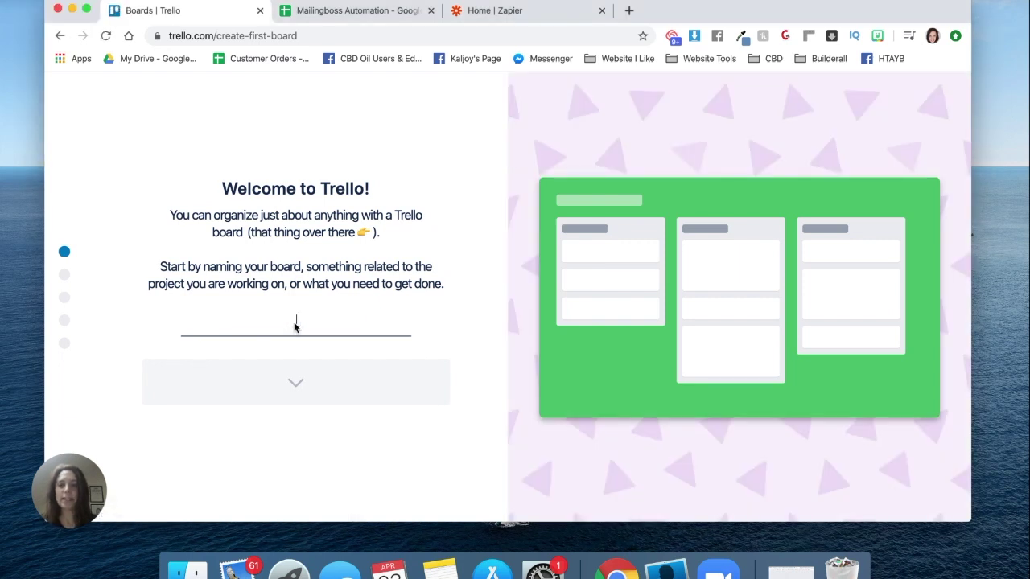
pyautogui.write('Custo')
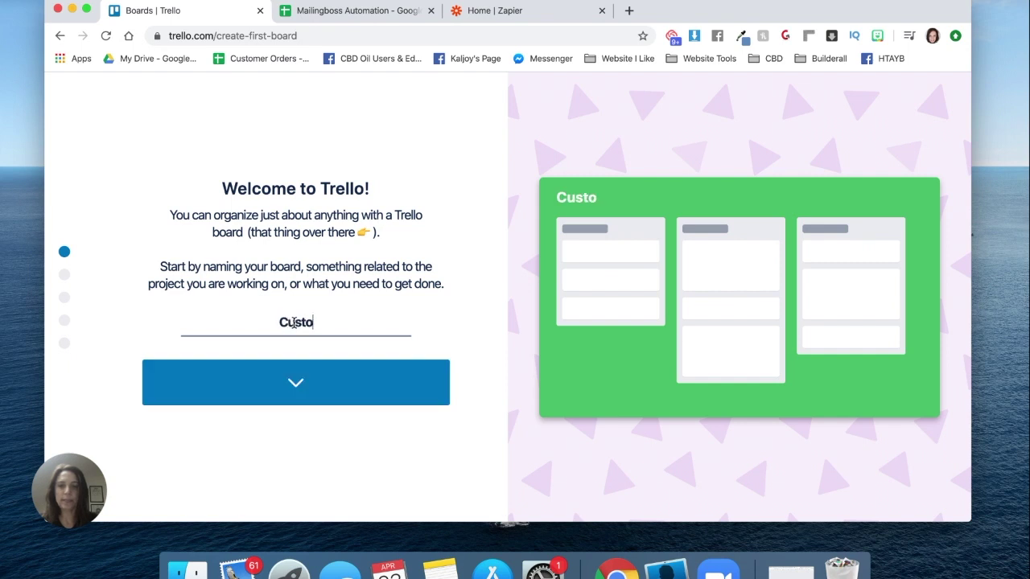
pyautogui.write('mer Follow')
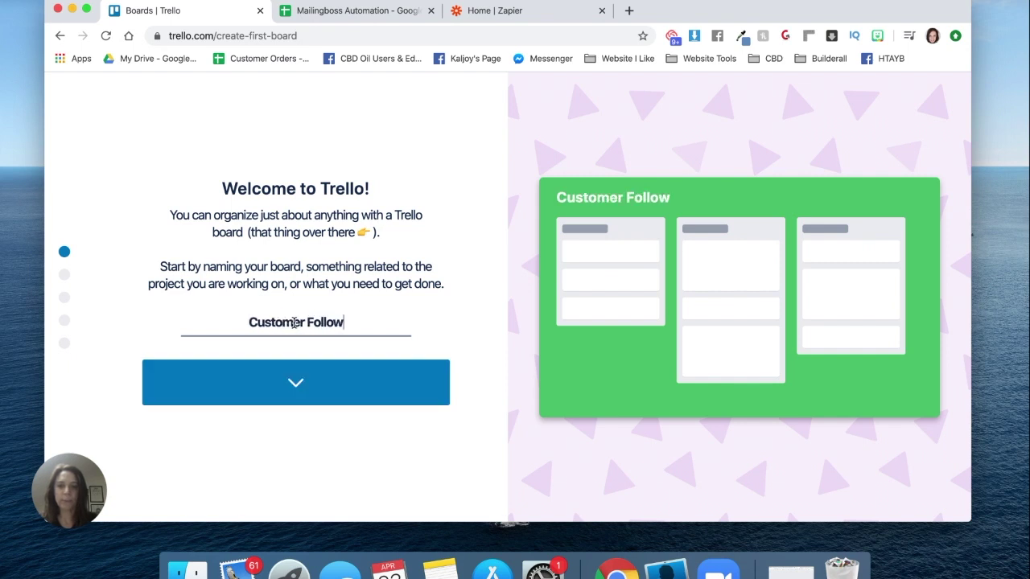
pyautogui.write(' Up')
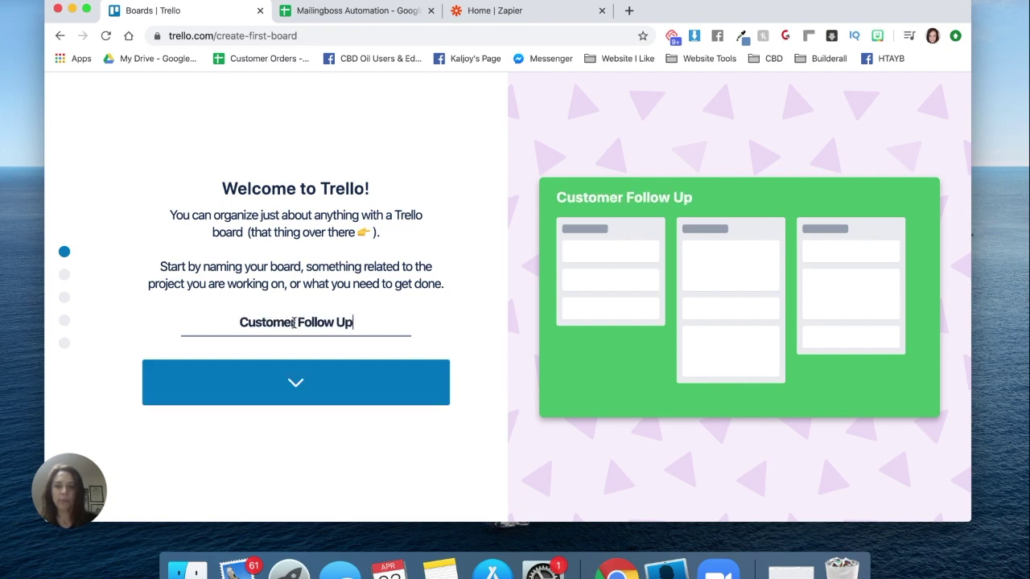
pyautogui.click(304, 381)
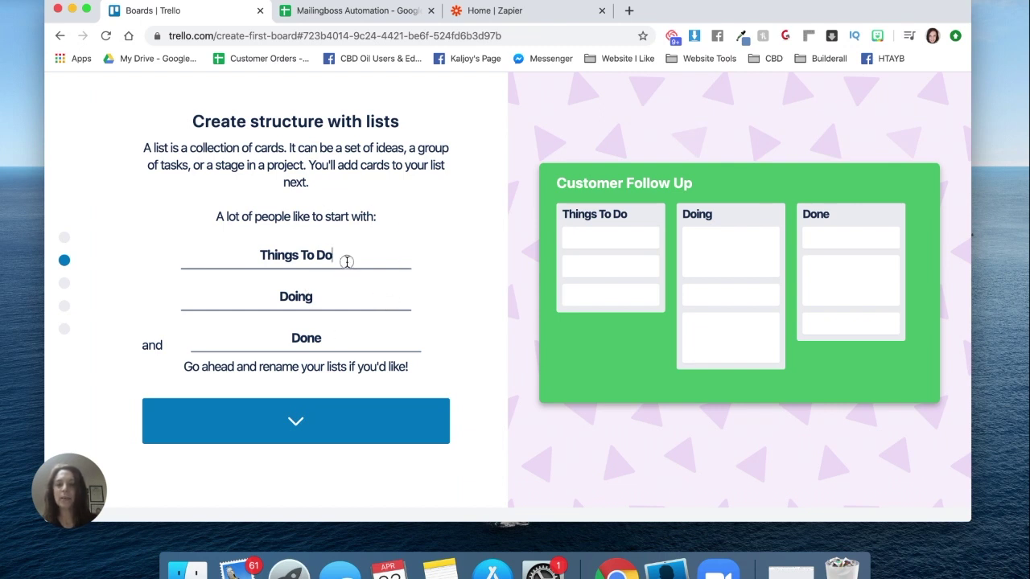
# Rename lists Things To Do, Doing and Done to Shampoo, Skincare and Potential.
pyautogui.moveTo(343, 255); pyautogui.dragTo(254, 255)
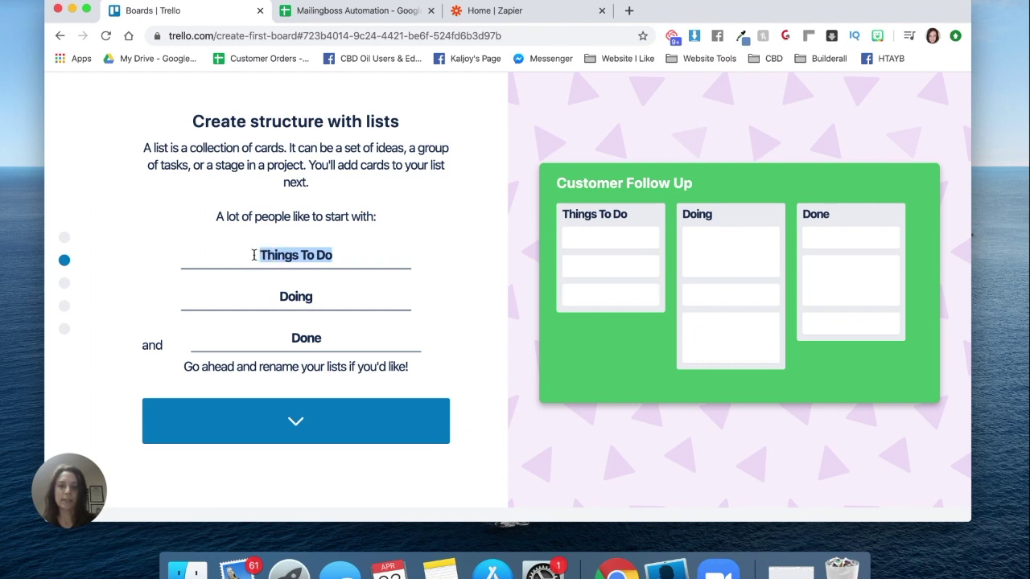
pyautogui.press('BackSpace')
pyautogui.write('S')
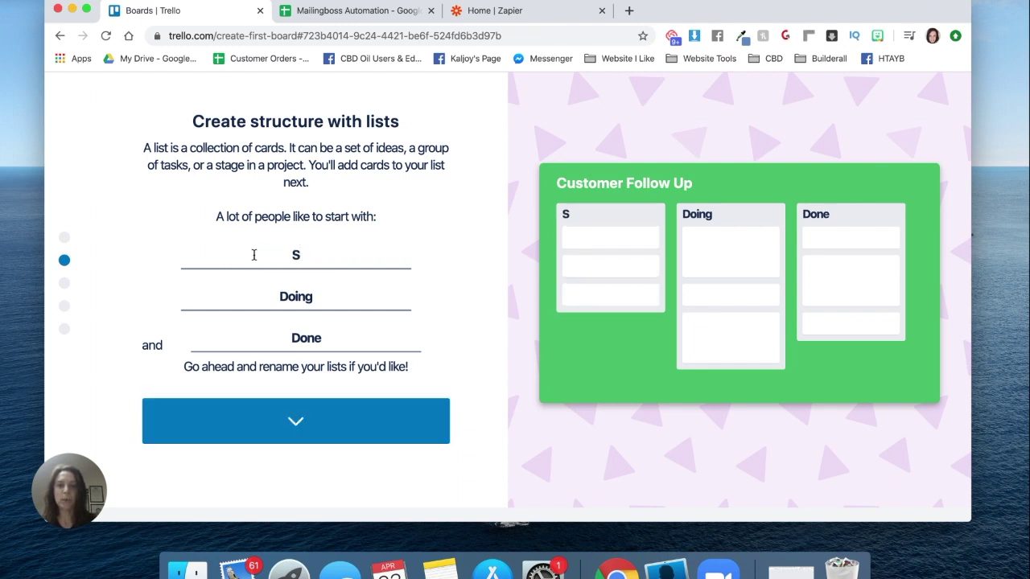
pyautogui.write('hampoo')
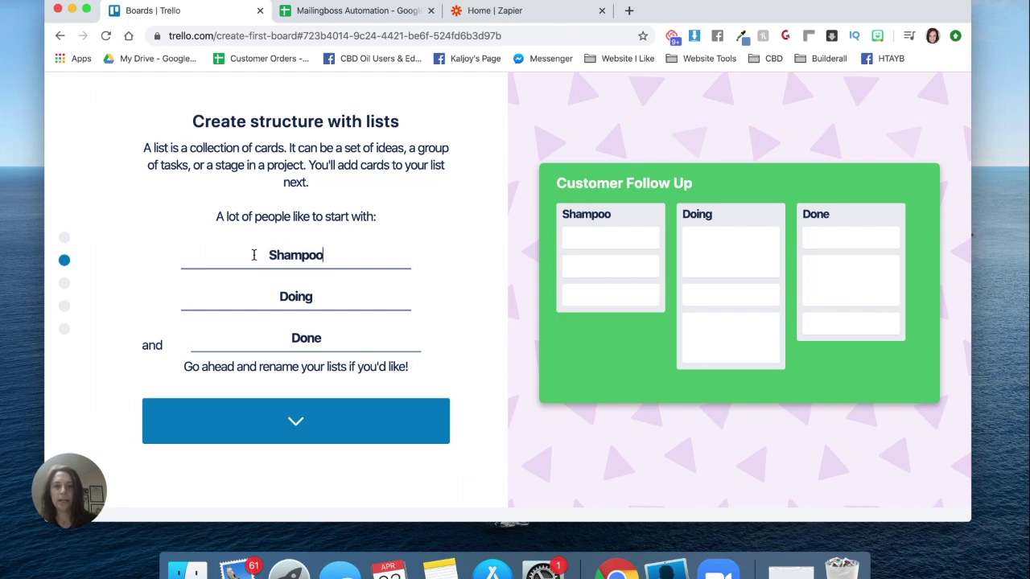
pyautogui.moveTo(322, 296); pyautogui.dragTo(260, 293)
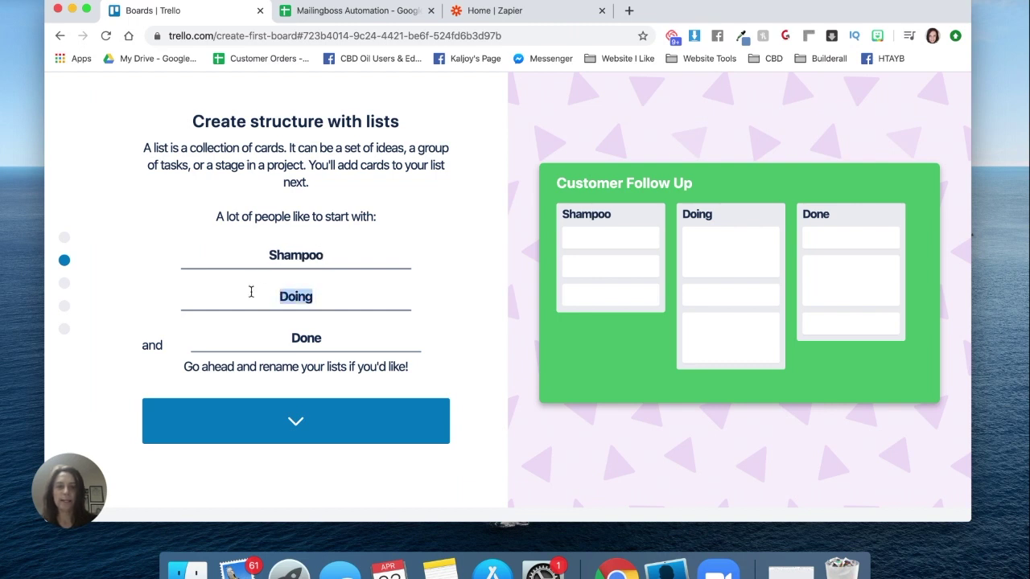
pyautogui.write('Skincare')
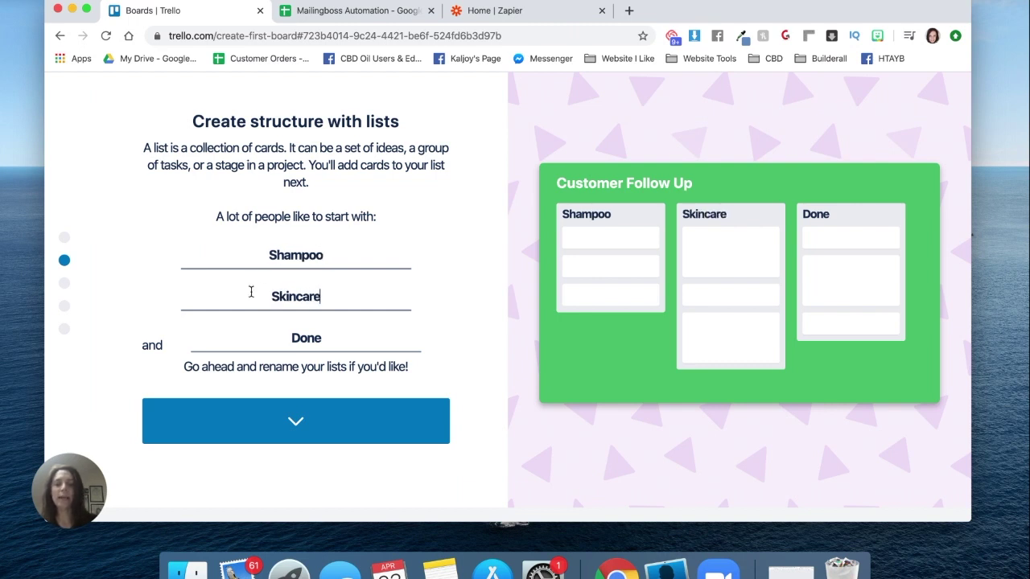
pyautogui.moveTo(347, 341); pyautogui.dragTo(270, 337)
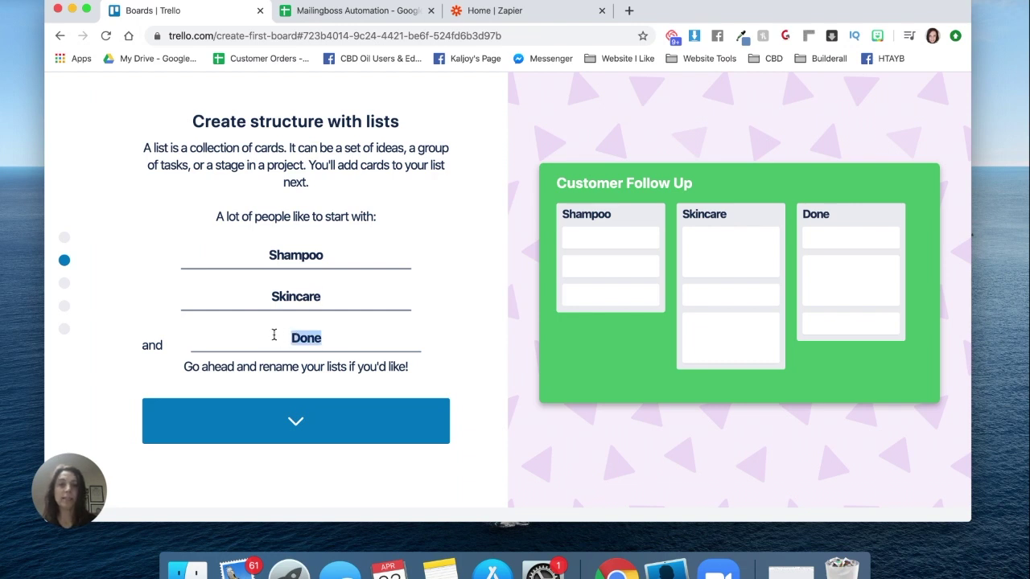
pyautogui.write('Potent')
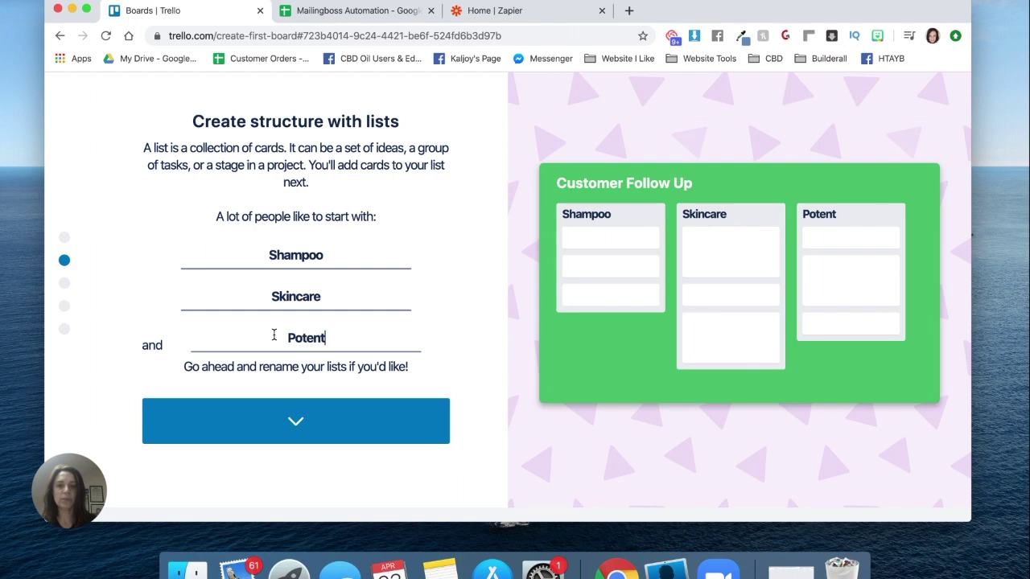
pyautogui.write('ial')
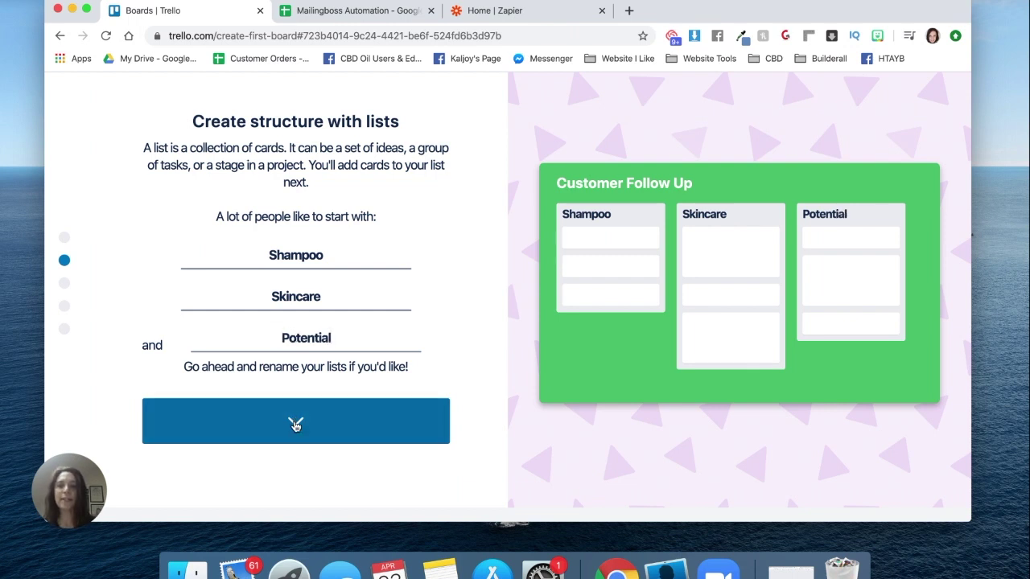
pyautogui.click(296, 423)
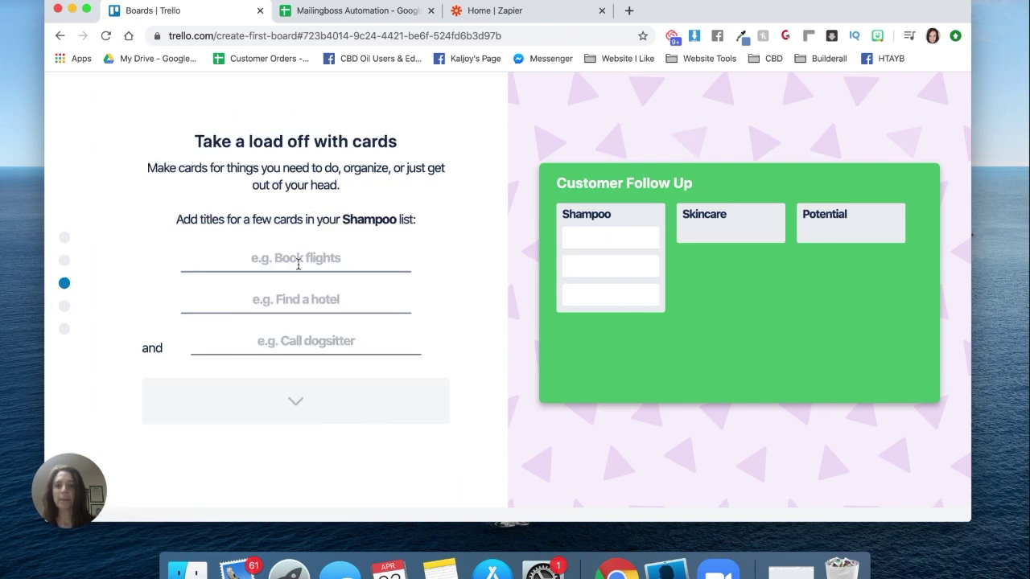
# Add three Shampoo cards titled with customers' full names, correcting typos as you go.
pyautogui.click(297, 264)
pyautogui.write('Shoel')
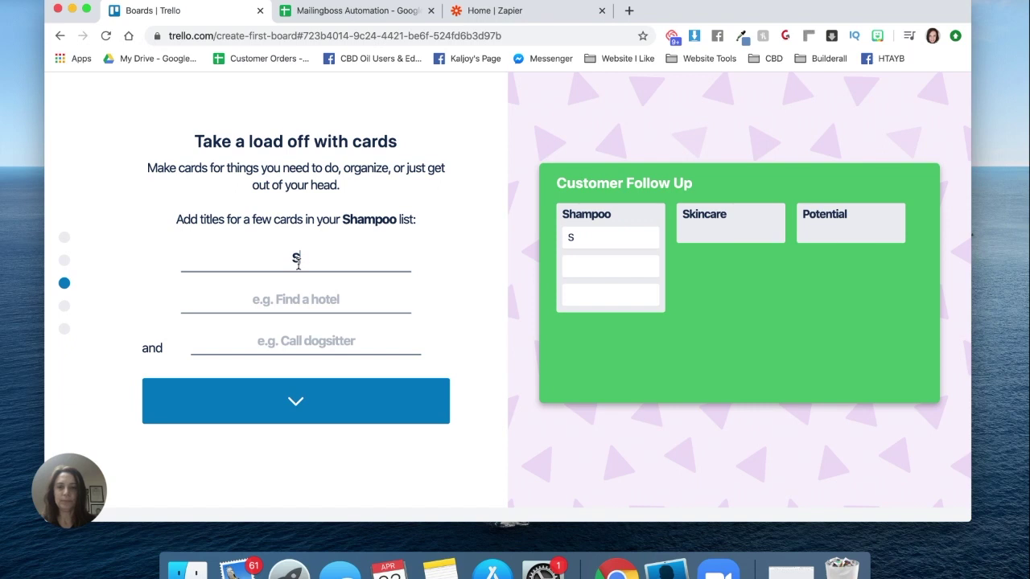
pyautogui.press('BackSpace')
pyautogui.press('BackSpace')
pyautogui.press('BackSpace')
pyautogui.write('elly White')
pyautogui.click(315, 301)
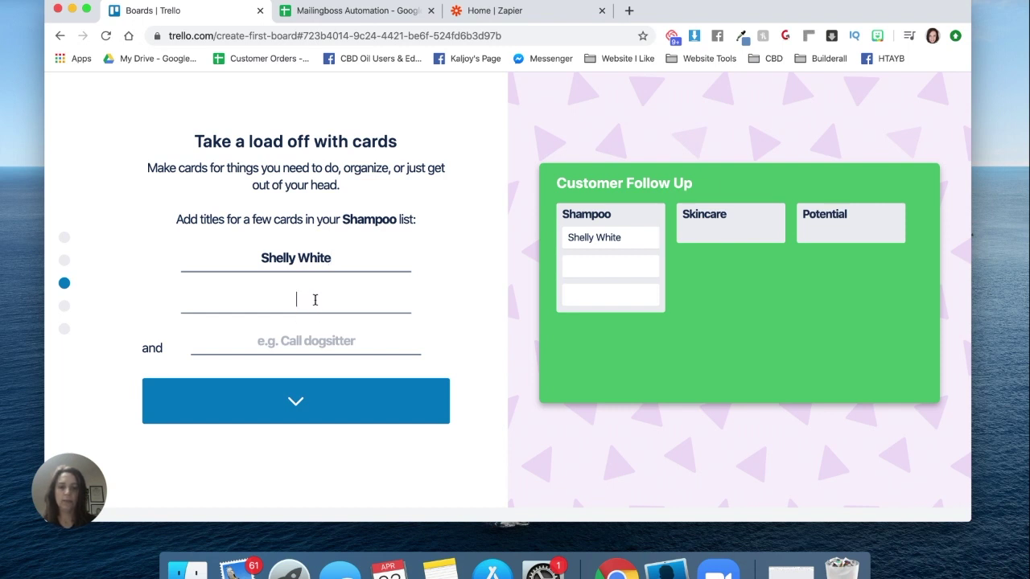
pyautogui.write('Reg')
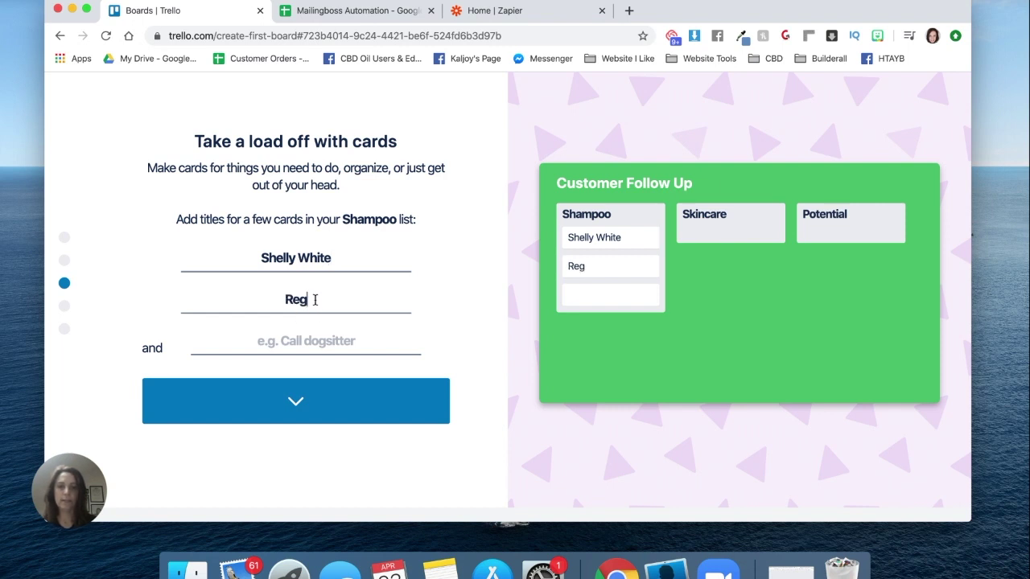
pyautogui.press('BackSpace')
pyautogui.write('ggie')
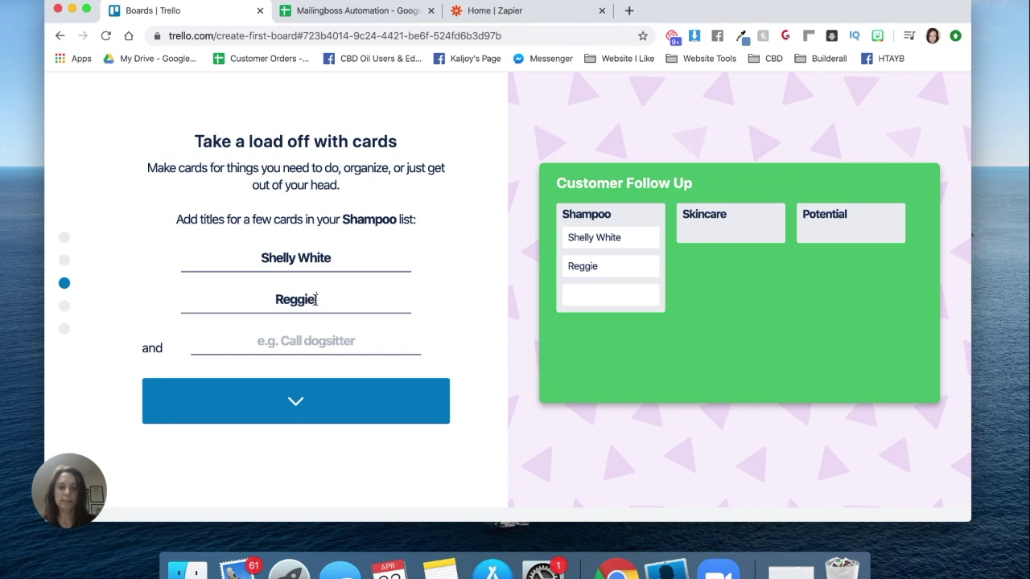
pyautogui.write(' Black')
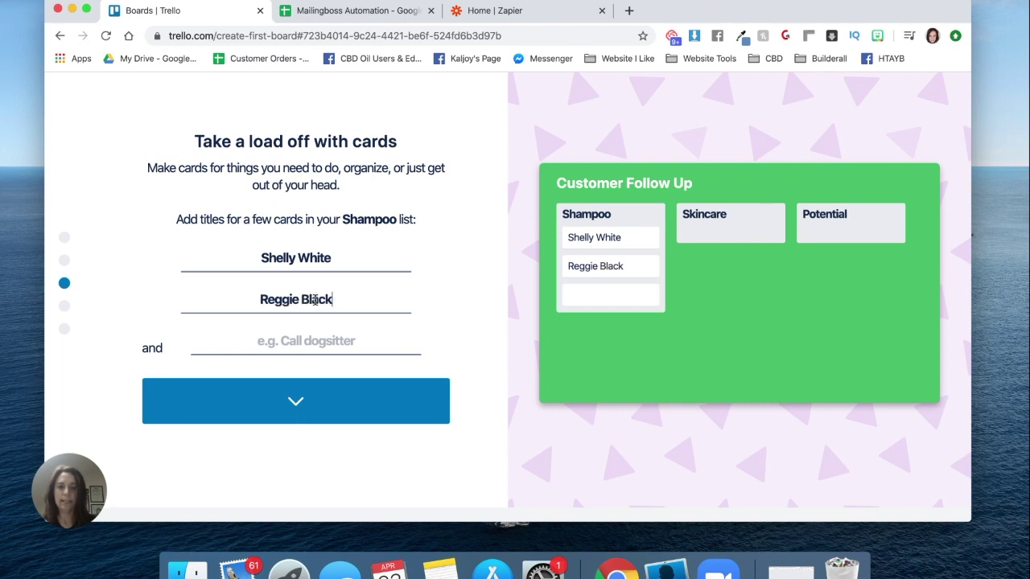
pyautogui.press('Tab')
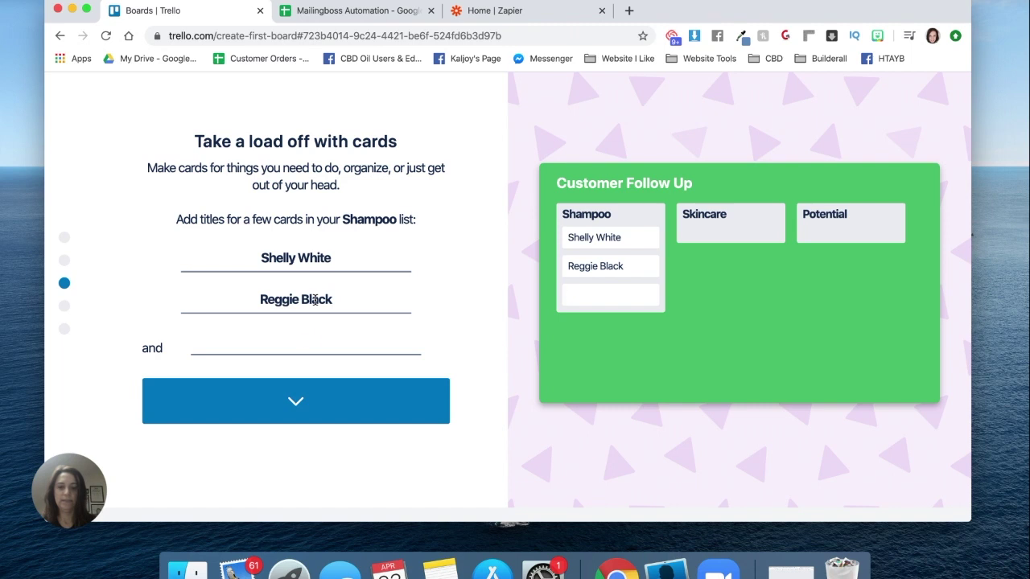
pyautogui.write('Felxi')
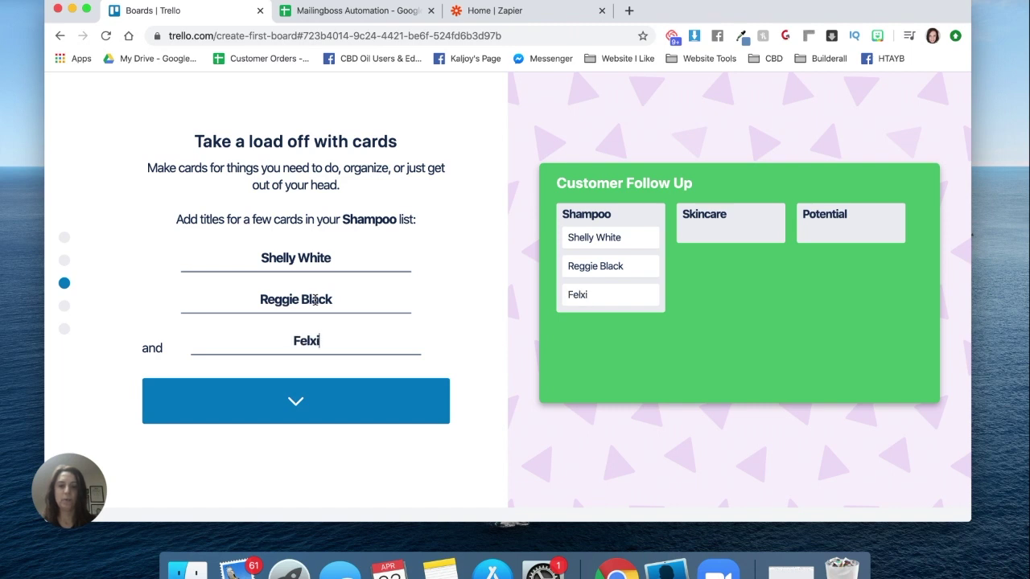
pyautogui.press('BackSpace')
pyautogui.press('BackSpace')
pyautogui.write('ix')
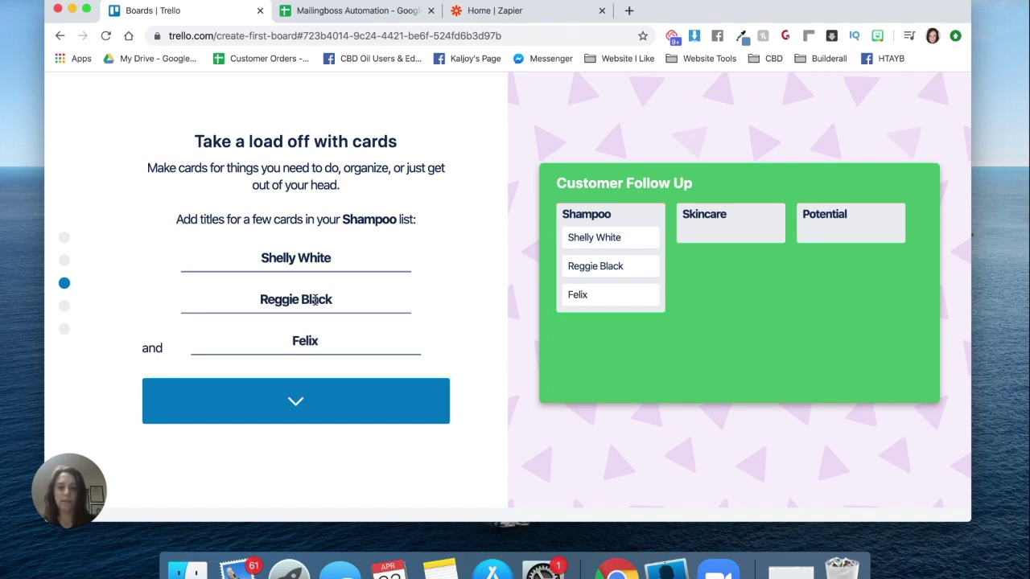
pyautogui.write(' Grey')
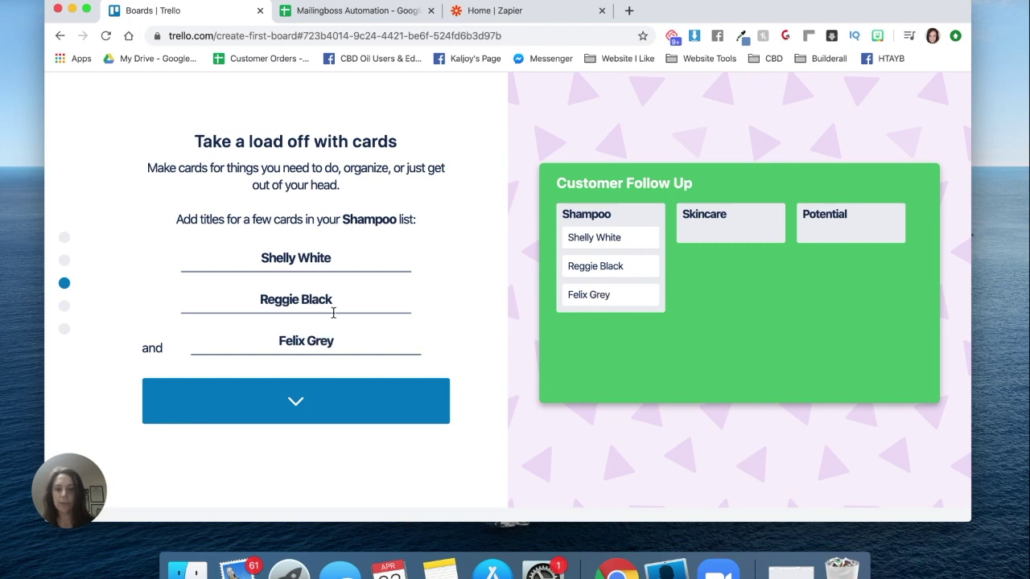
pyautogui.click(307, 387)
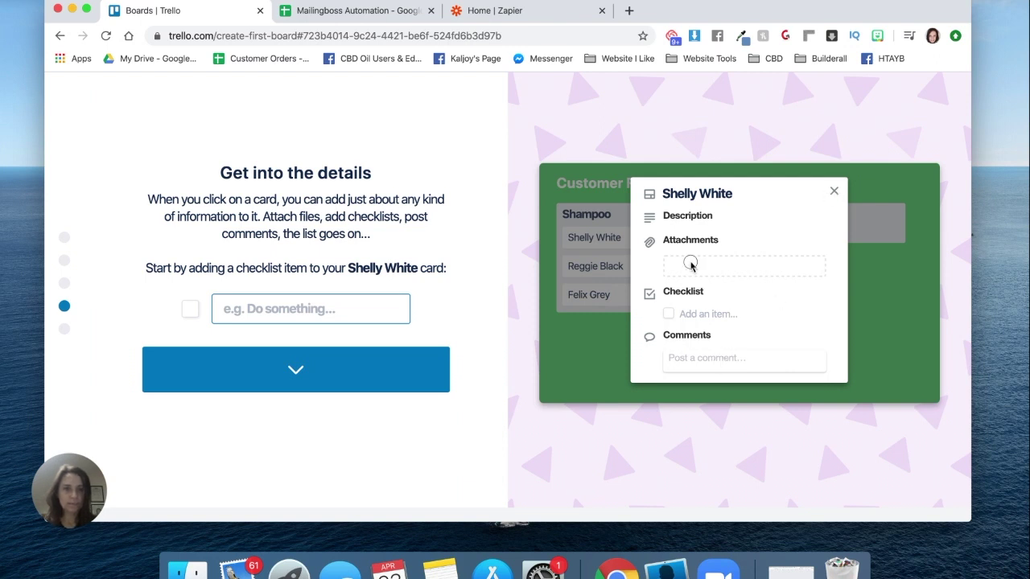
# Skip the checklist step and finish the tour to open the finished board.
pyautogui.click(261, 379)
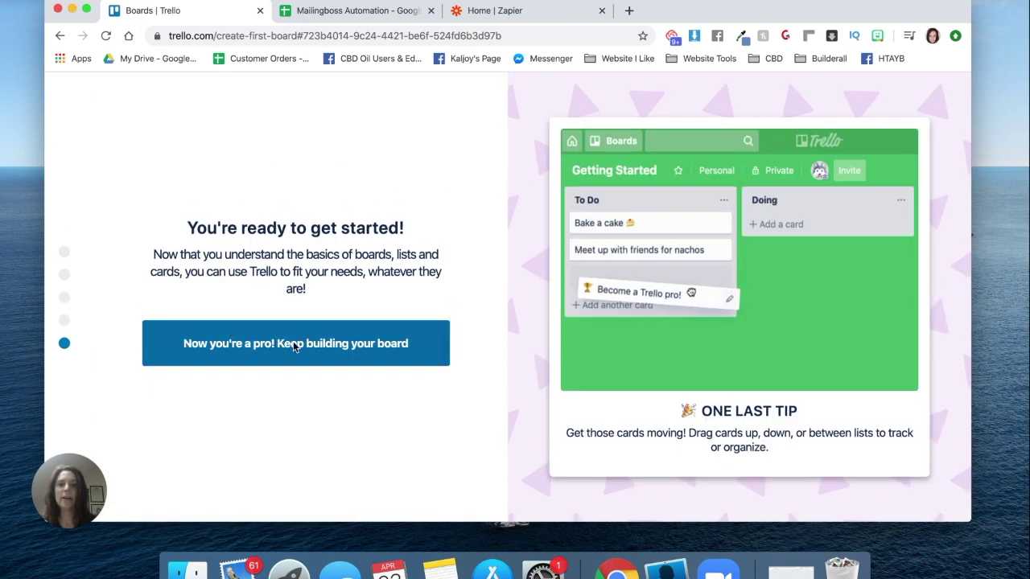
pyautogui.click(296, 346)
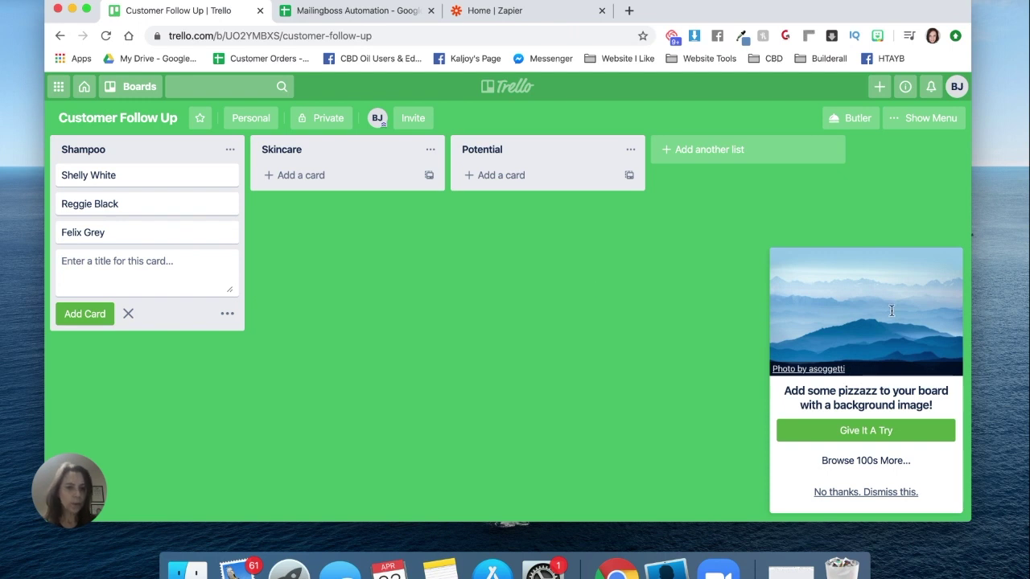
# Find the Calendar Power-Up by searching 'calen' in the Power-Ups directory and add it.
pyautogui.click(879, 491)
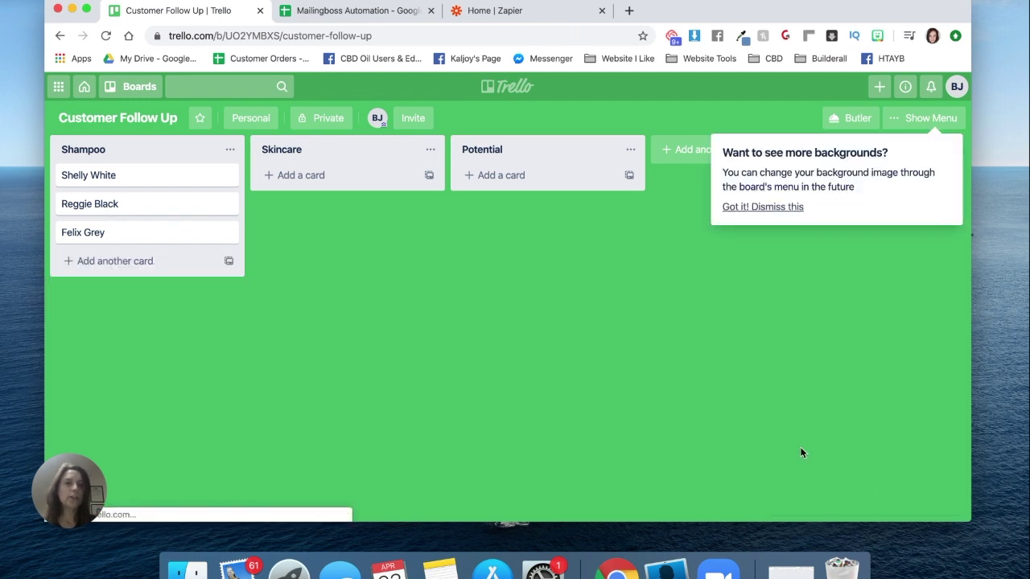
pyautogui.click(910, 118)
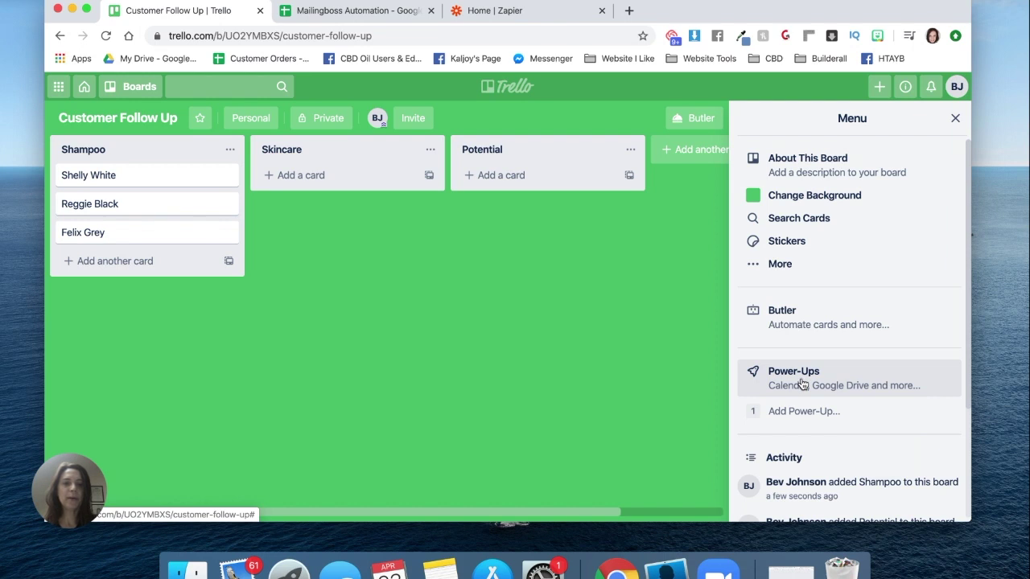
pyautogui.click(801, 384)
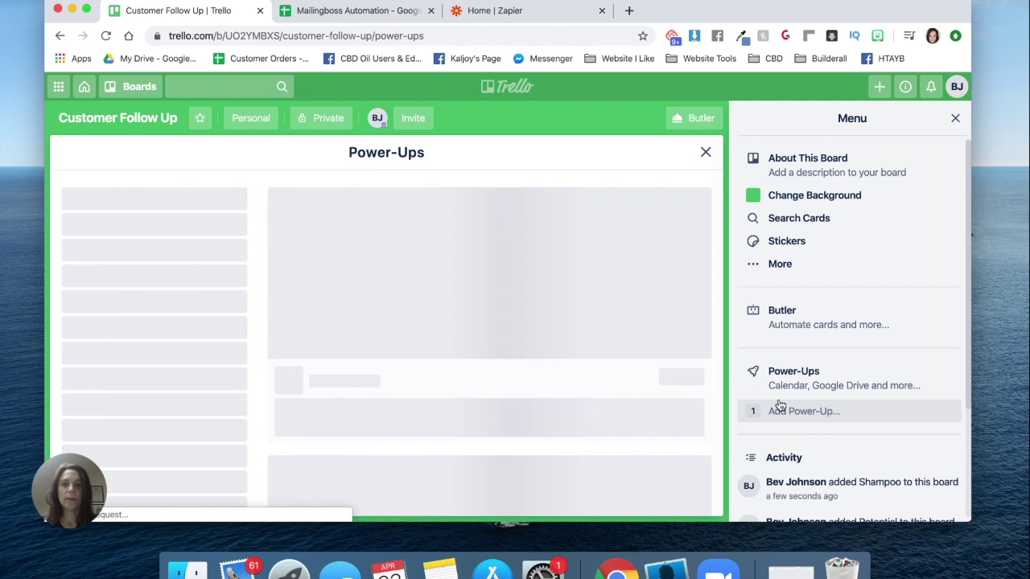
pyautogui.click(774, 406)
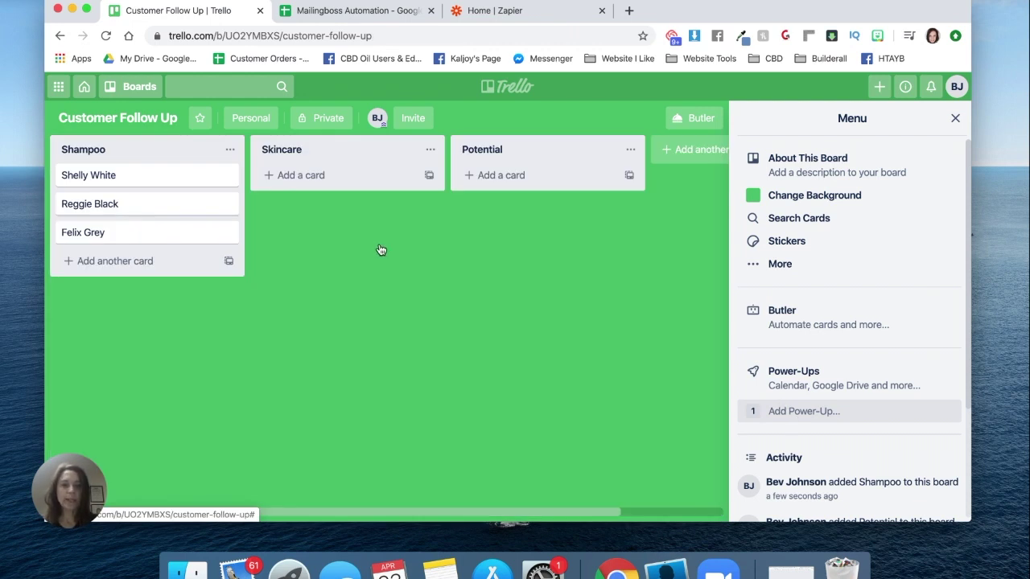
pyautogui.click(793, 412)
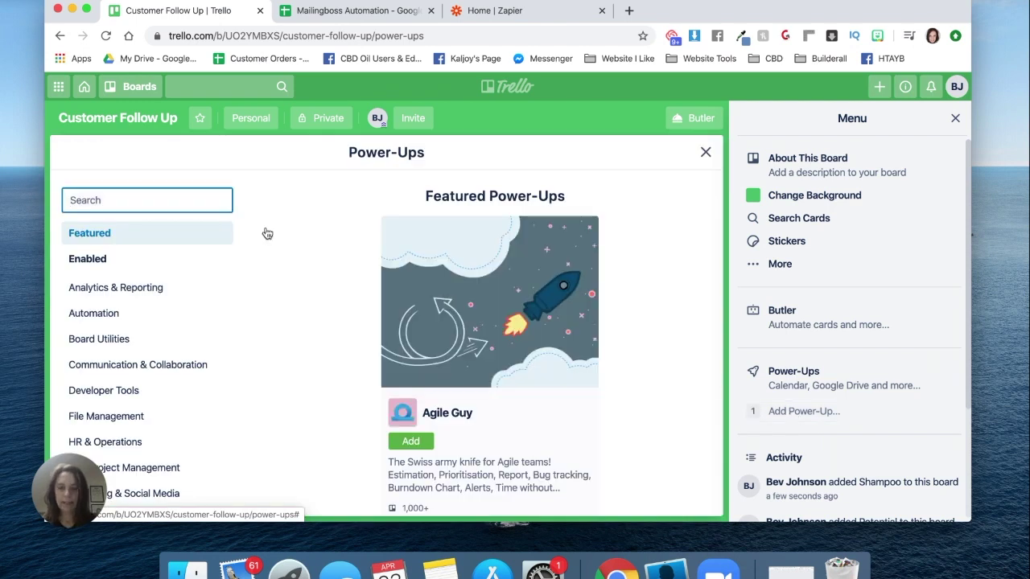
pyautogui.write('calen')
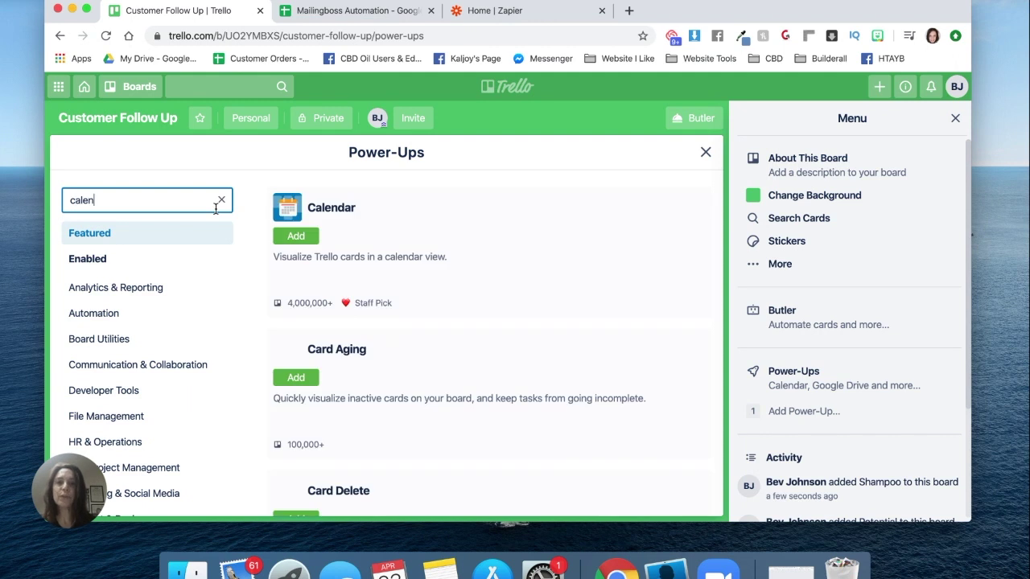
pyautogui.click(307, 235)
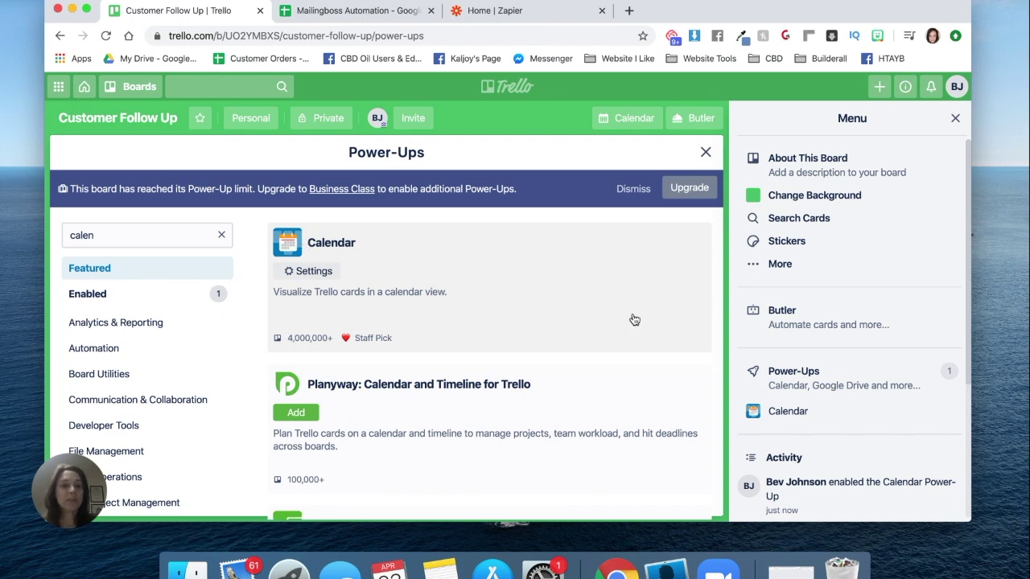
pyautogui.click(633, 190)
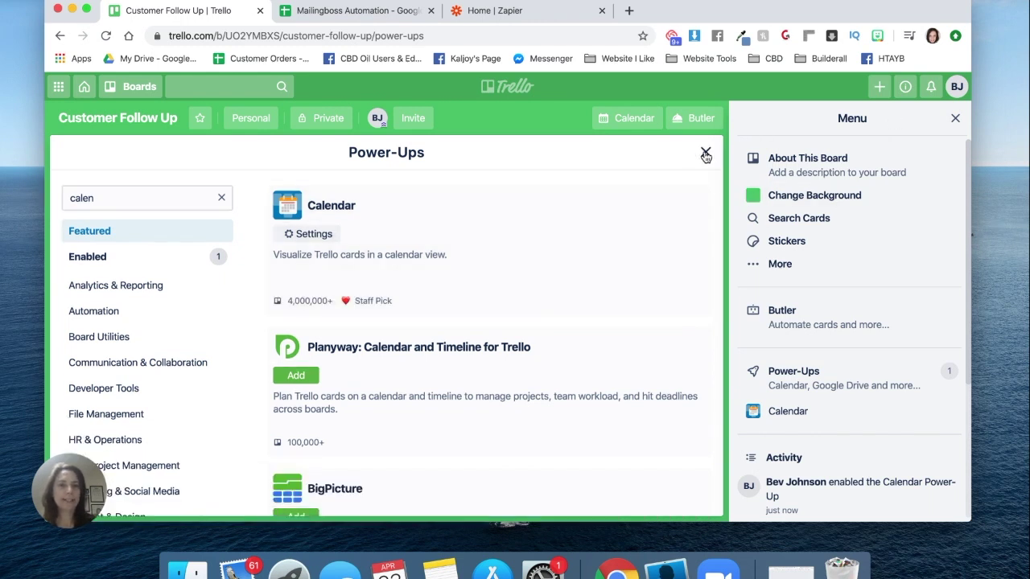
pyautogui.click(705, 153)
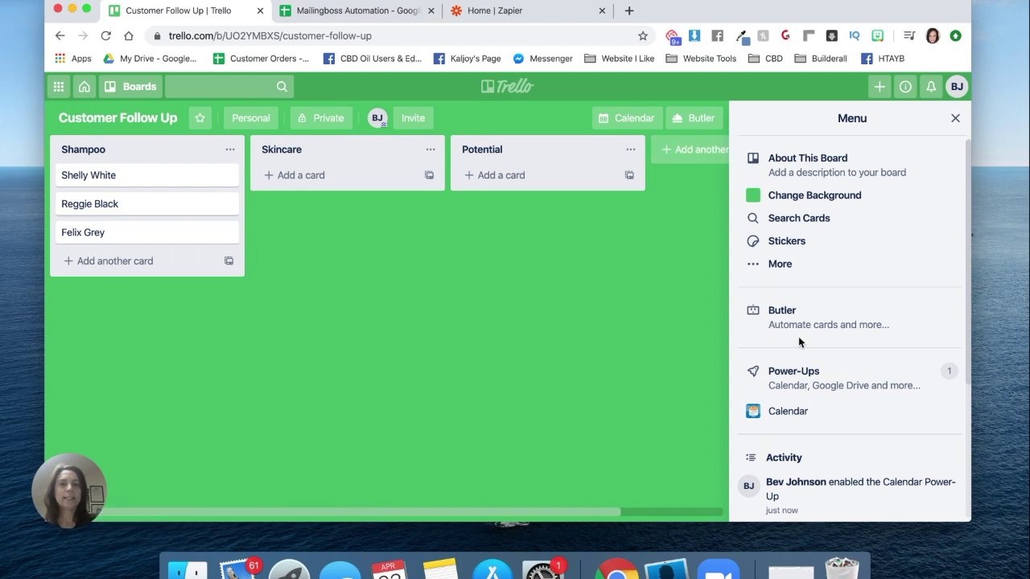
# Browse the Calendar view from March to June 2020 in week and month layouts, ending on April.
pyautogui.click(618, 118)
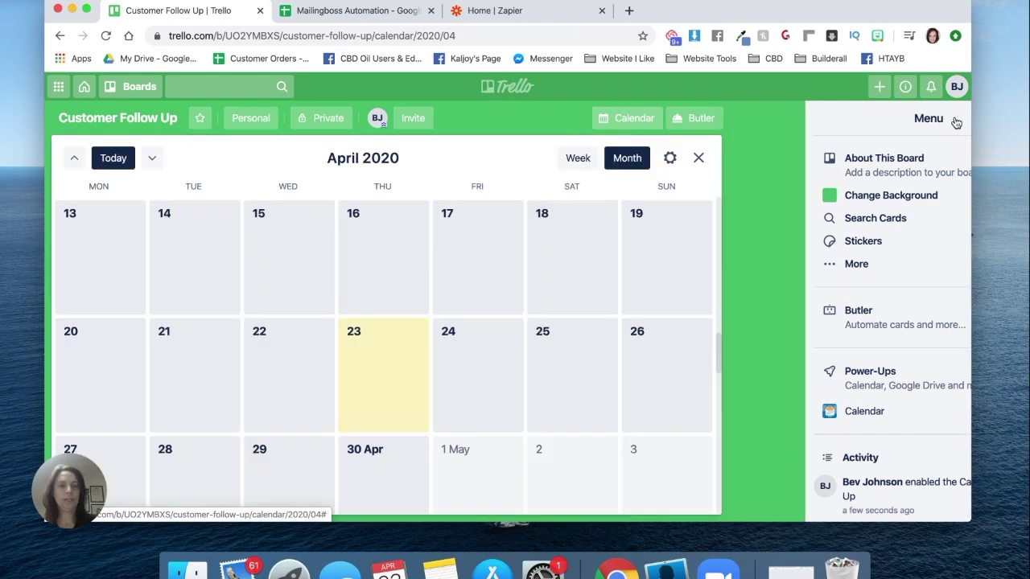
pyautogui.click(954, 119)
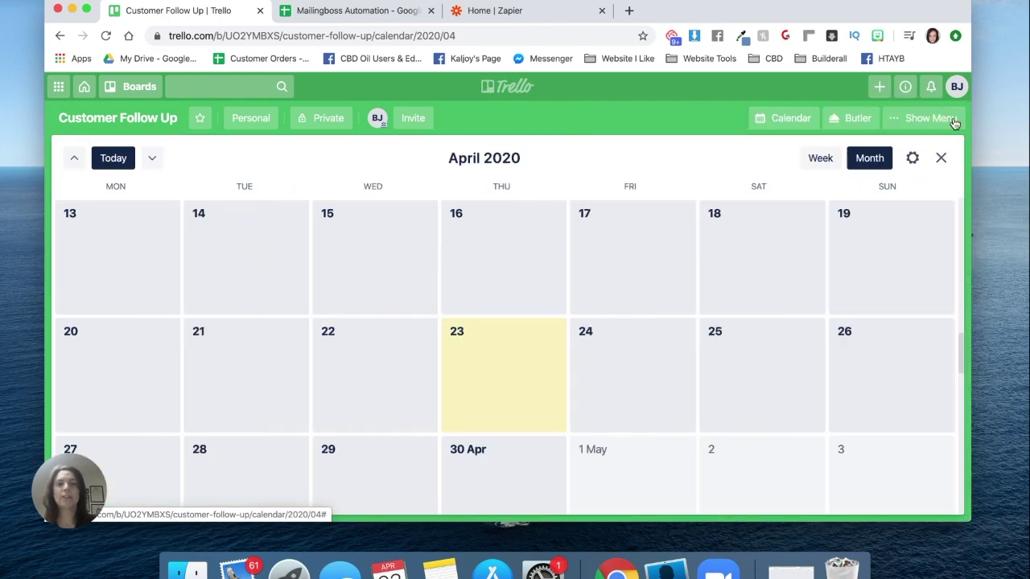
pyautogui.scroll(-2, 536, 368)
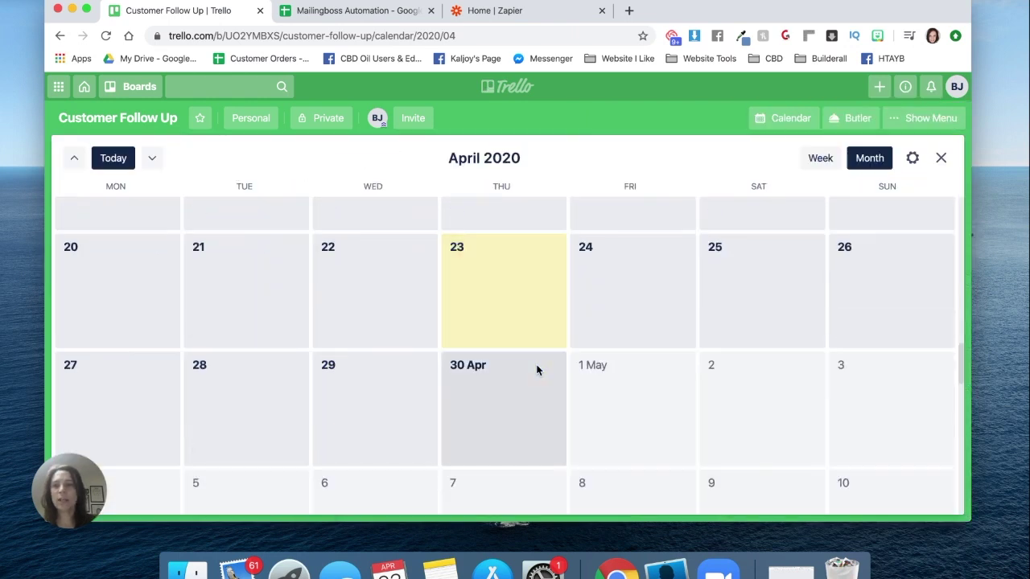
pyautogui.click(152, 158)
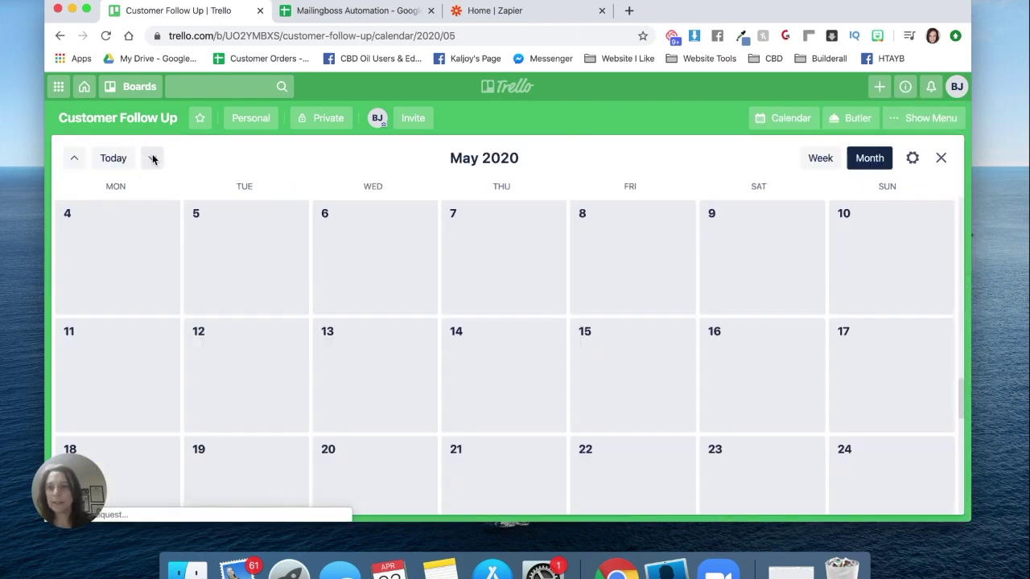
pyautogui.click(152, 158)
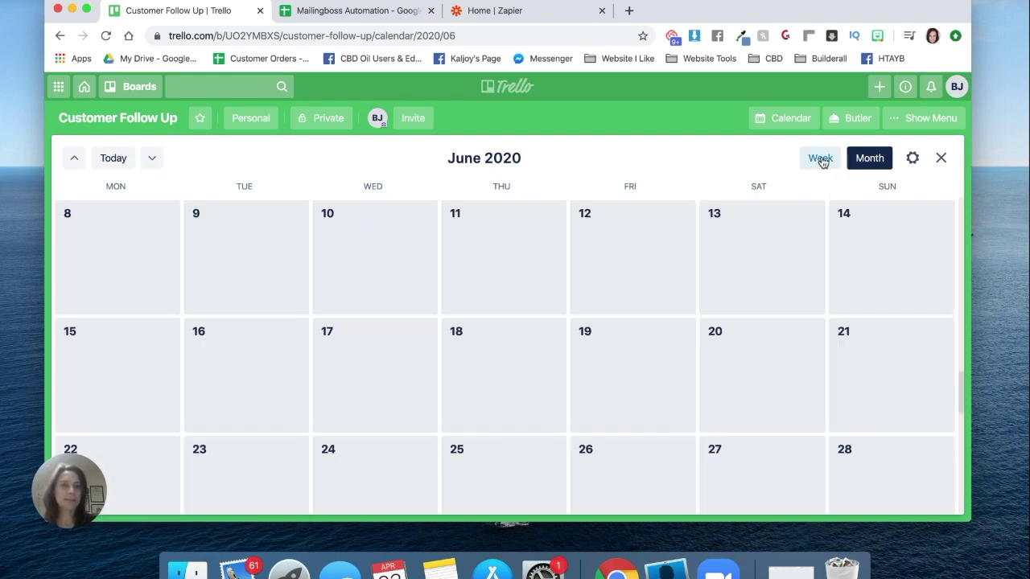
pyautogui.click(821, 158)
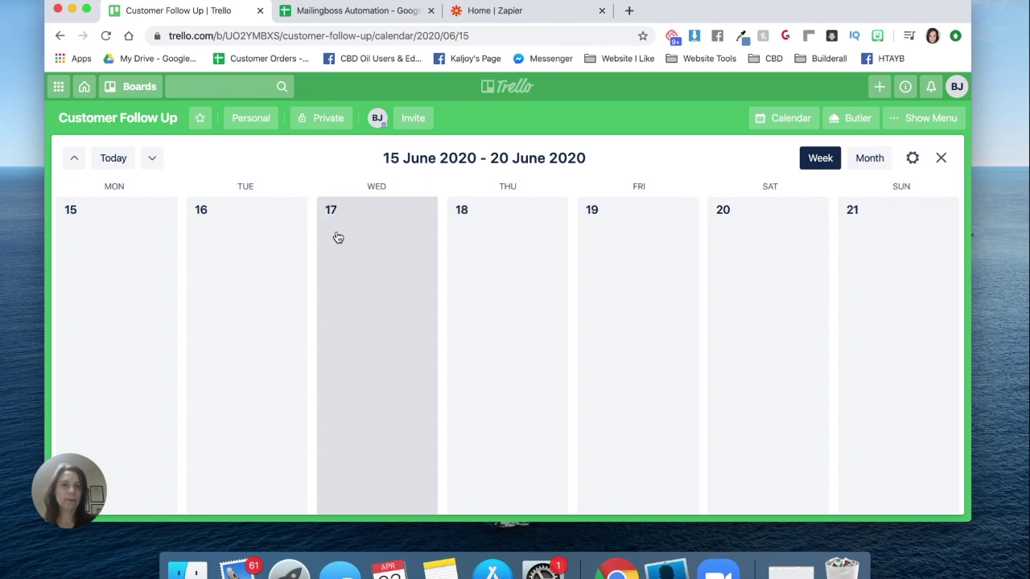
pyautogui.click(871, 159)
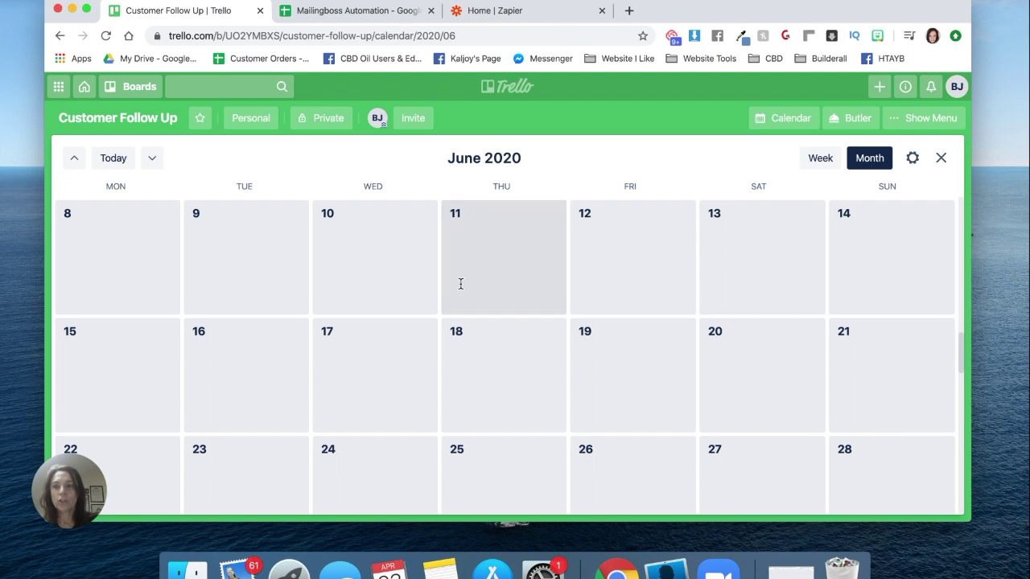
pyautogui.click(73, 159)
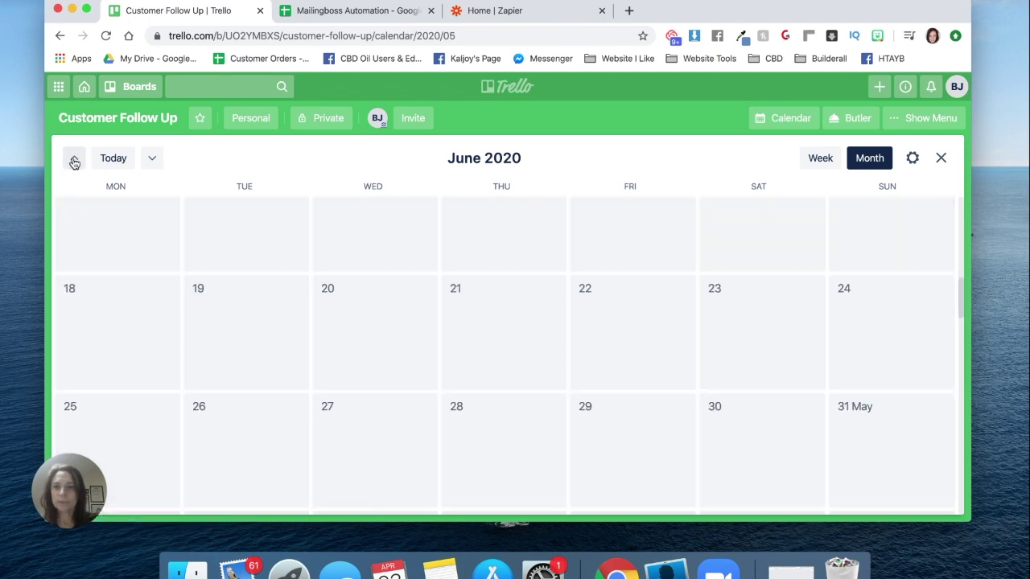
pyautogui.click(73, 159)
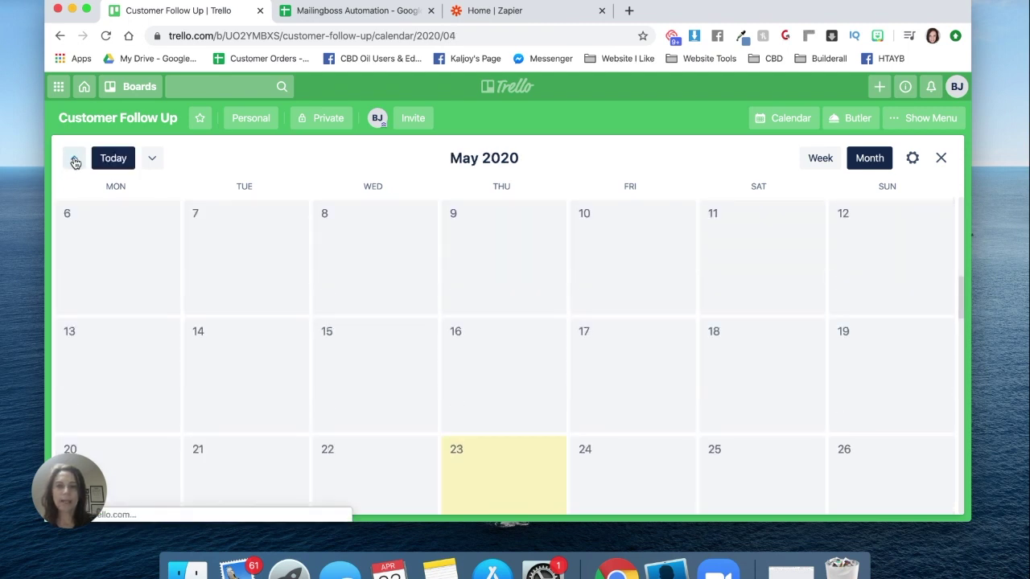
pyautogui.click(74, 159)
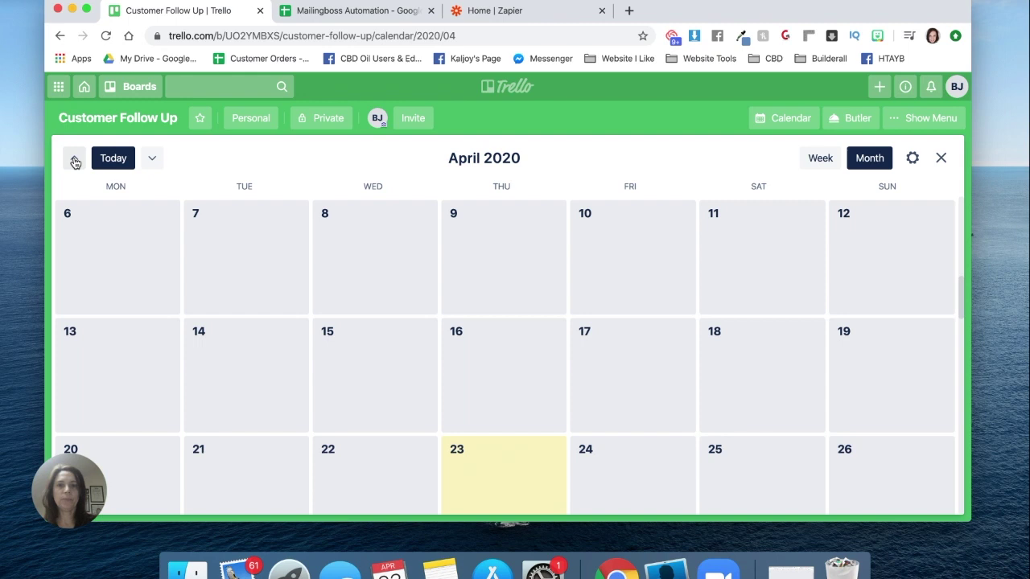
pyautogui.click(152, 159)
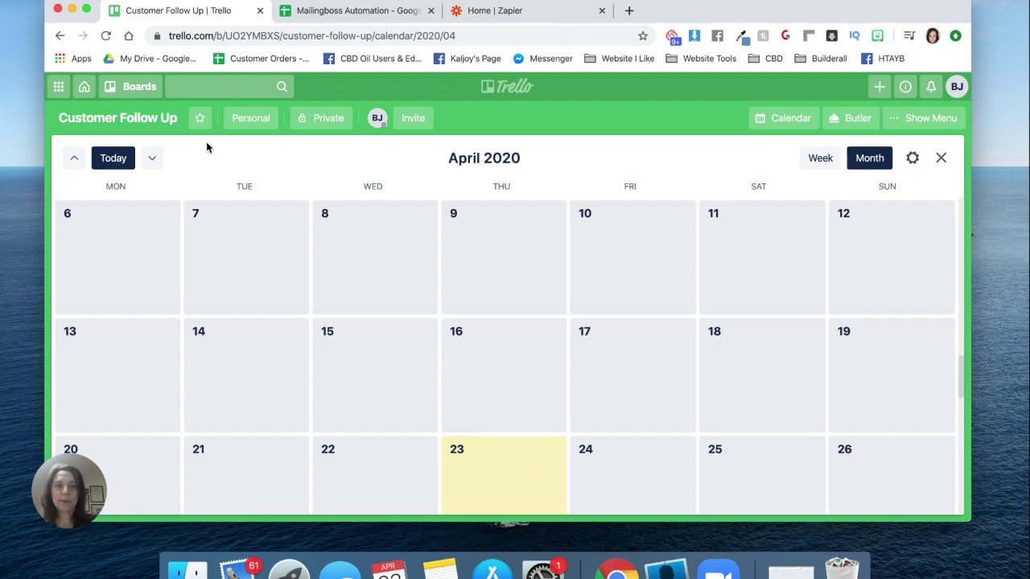
# Back on the lists, give the first Shampoo card the description 'volumising shampoo'.
pyautogui.click(771, 122)
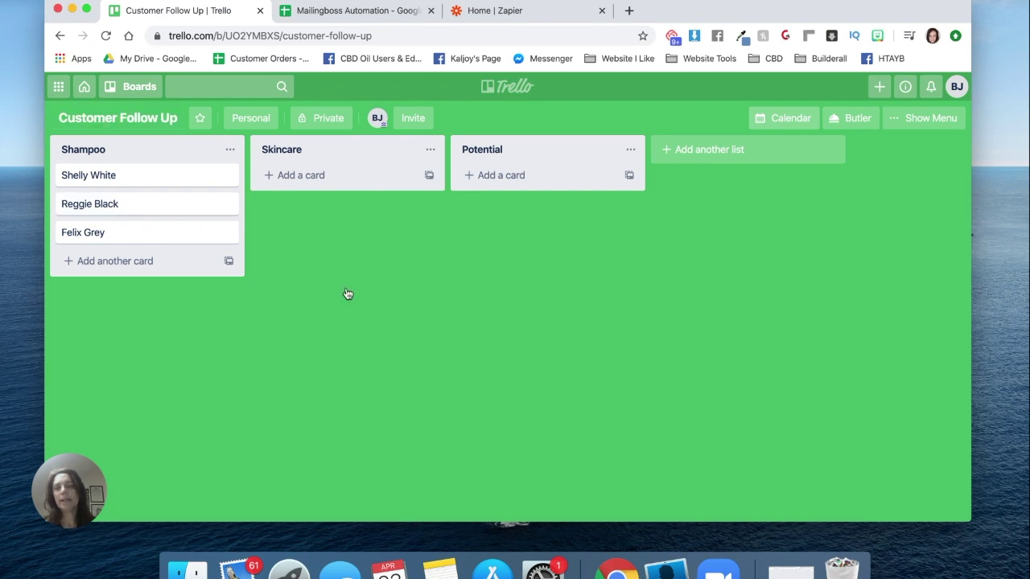
pyautogui.click(106, 183)
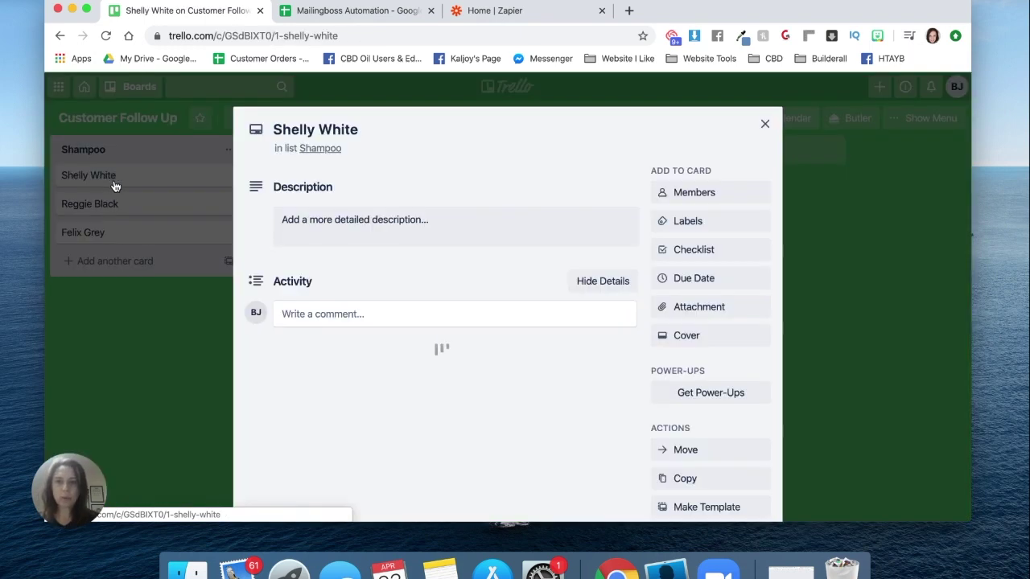
pyautogui.click(325, 223)
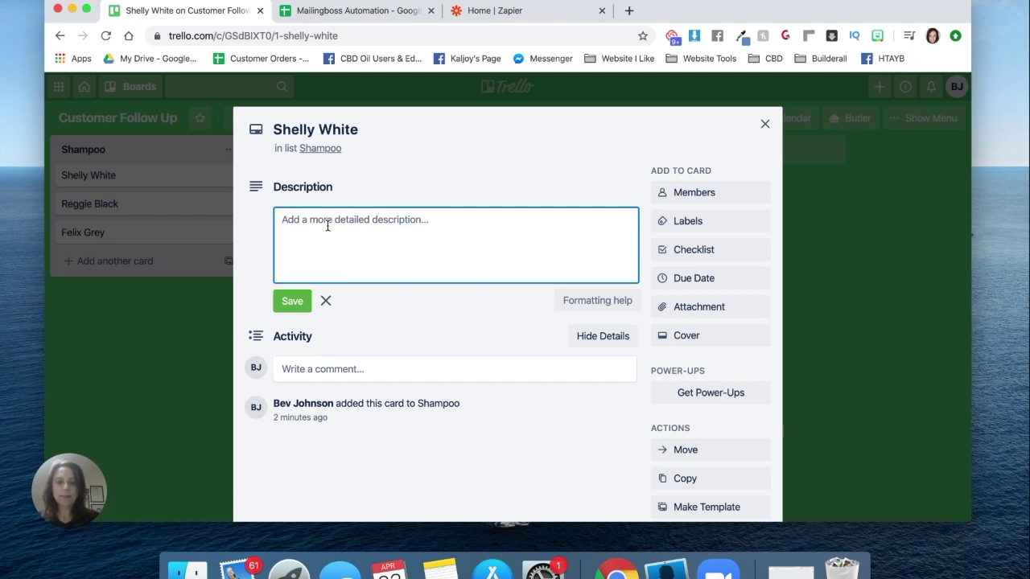
pyautogui.write('vvo')
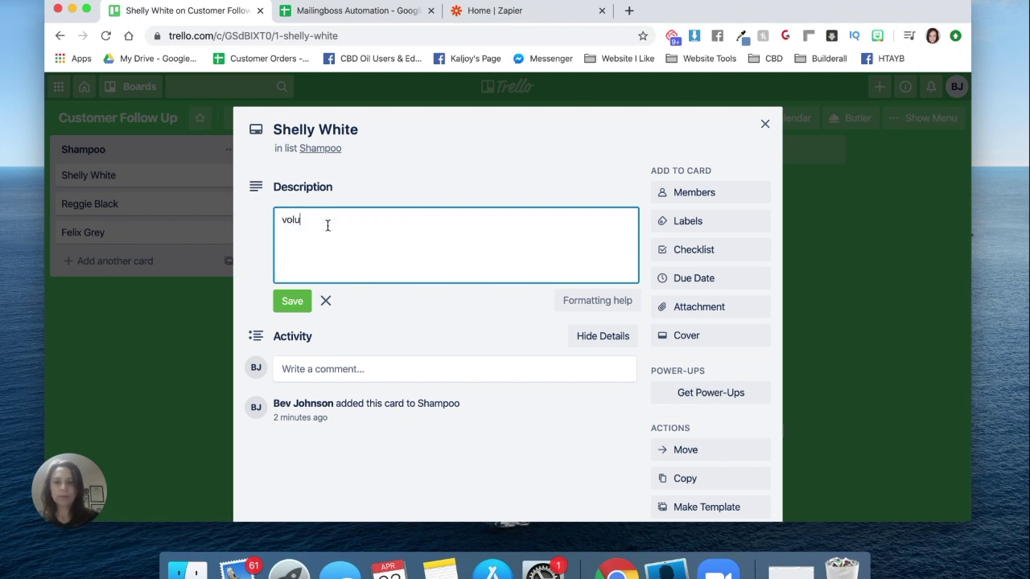
pyautogui.write('umising sha')
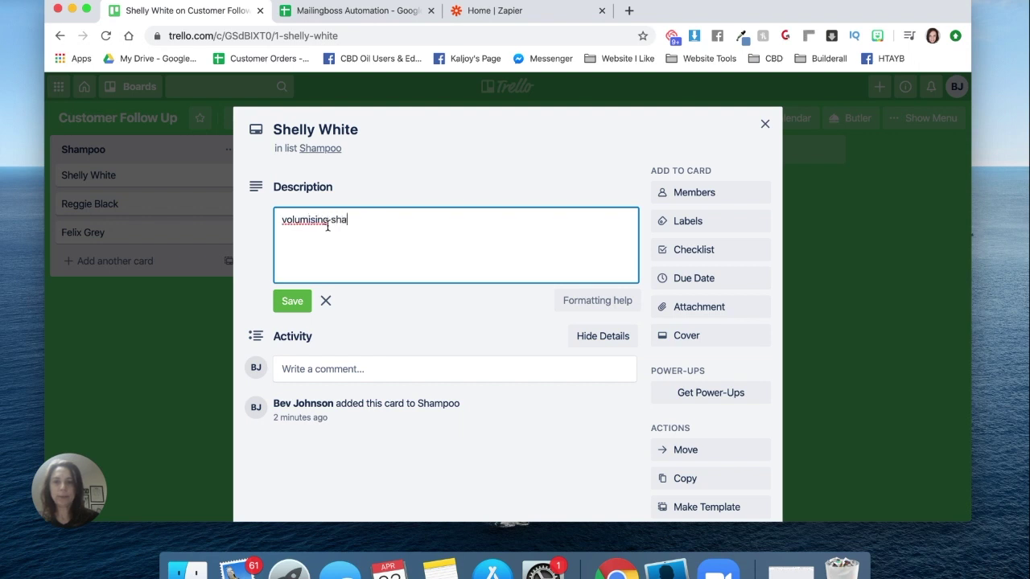
pyautogui.write('mpp')
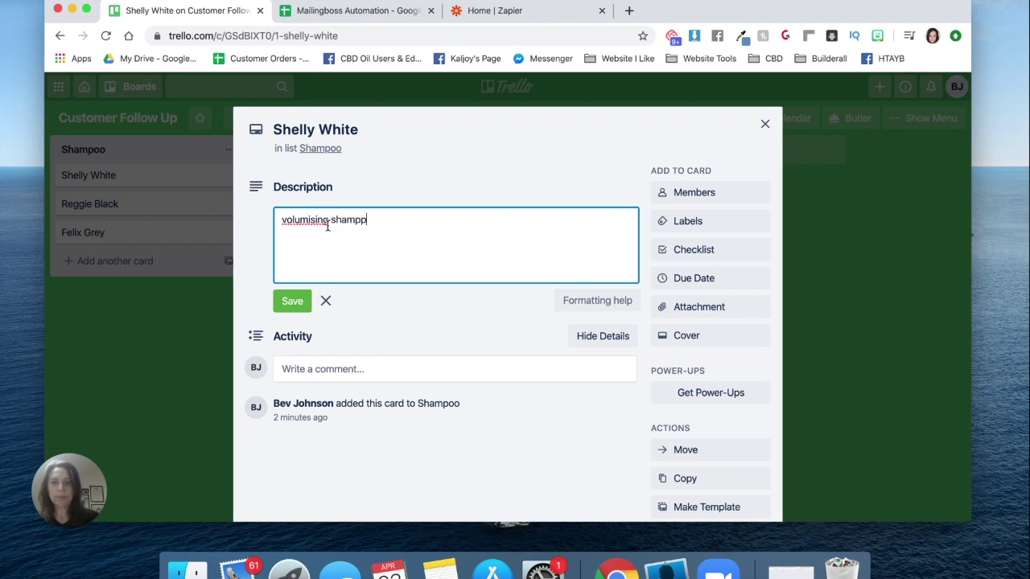
pyautogui.write('mppoo')
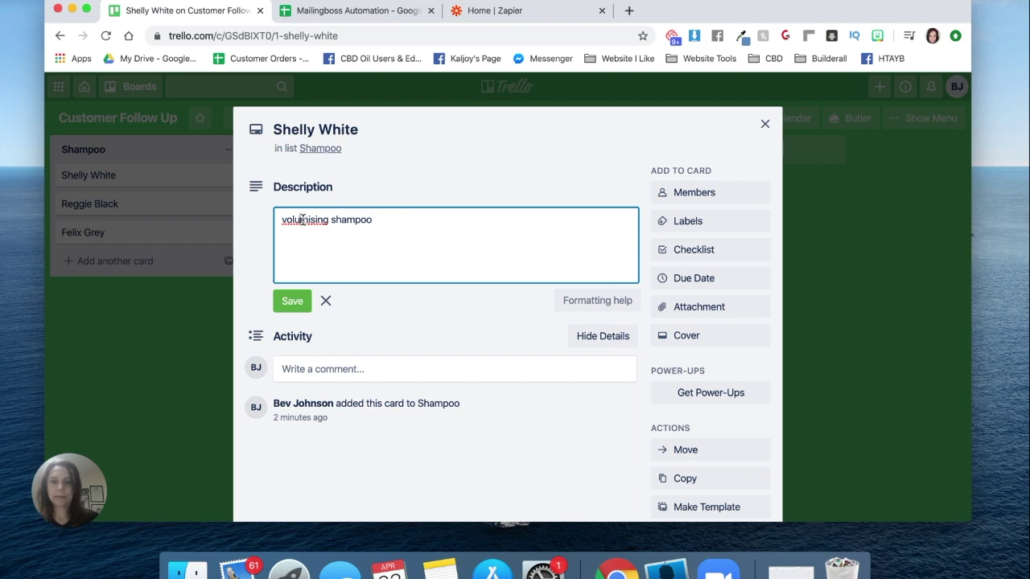
pyautogui.rightClick(302, 218)
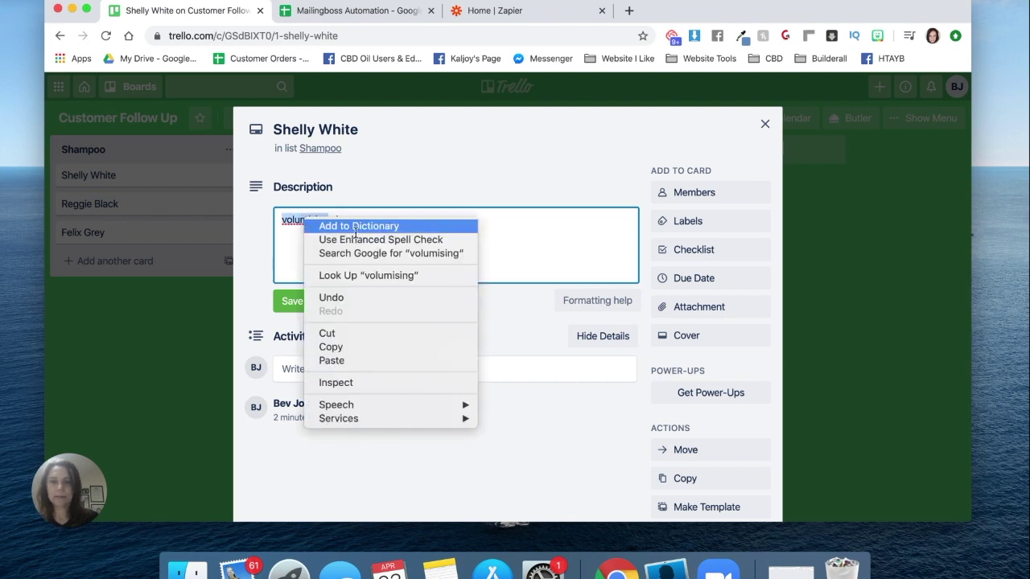
pyautogui.click(534, 233)
pyautogui.click(339, 248)
pyautogui.click(292, 300)
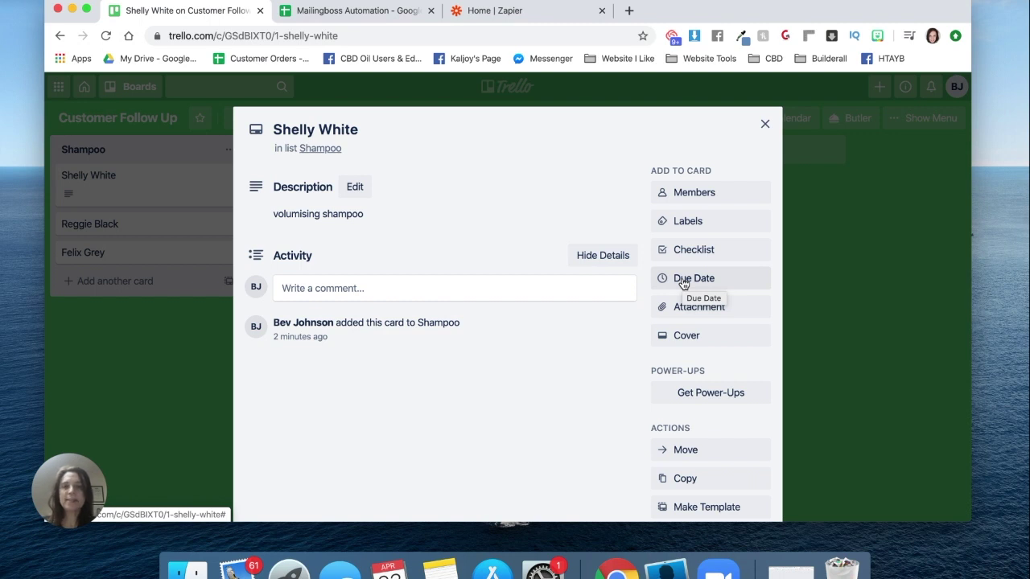
# Set the card's due date to 30 April 2020.
pyautogui.click(683, 284)
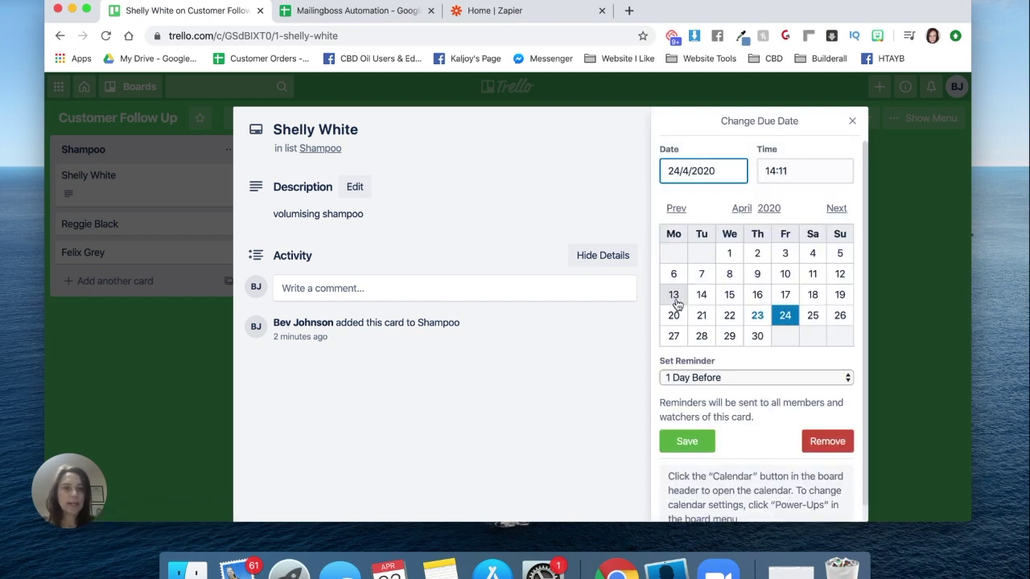
pyautogui.click(836, 210)
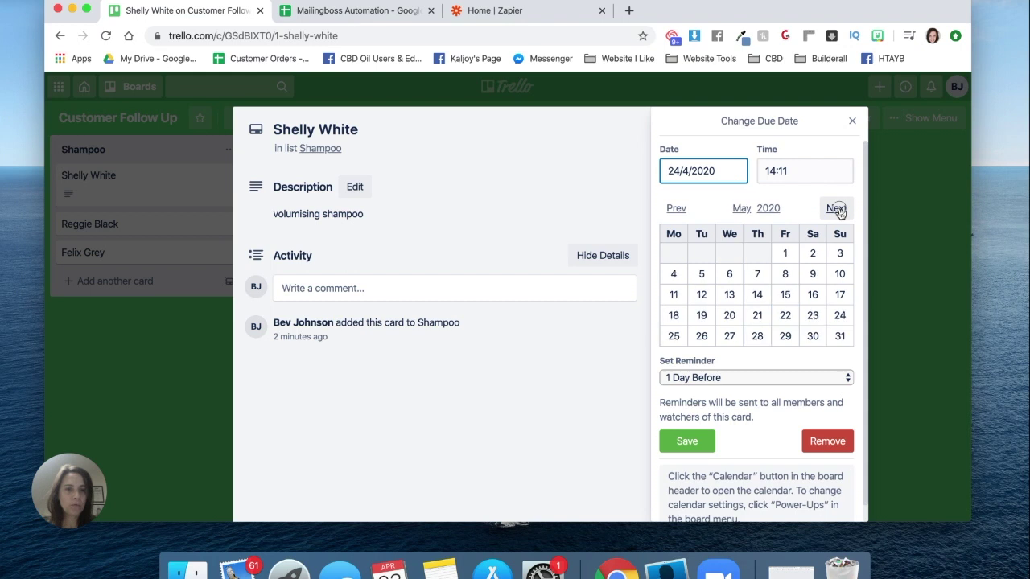
pyautogui.click(675, 208)
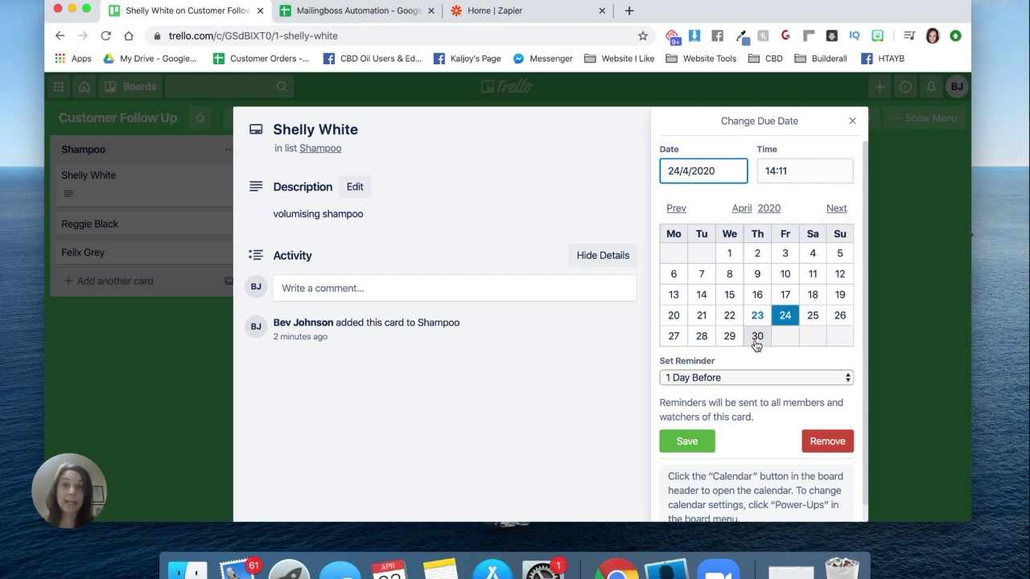
pyautogui.scroll(-1, 756, 342)
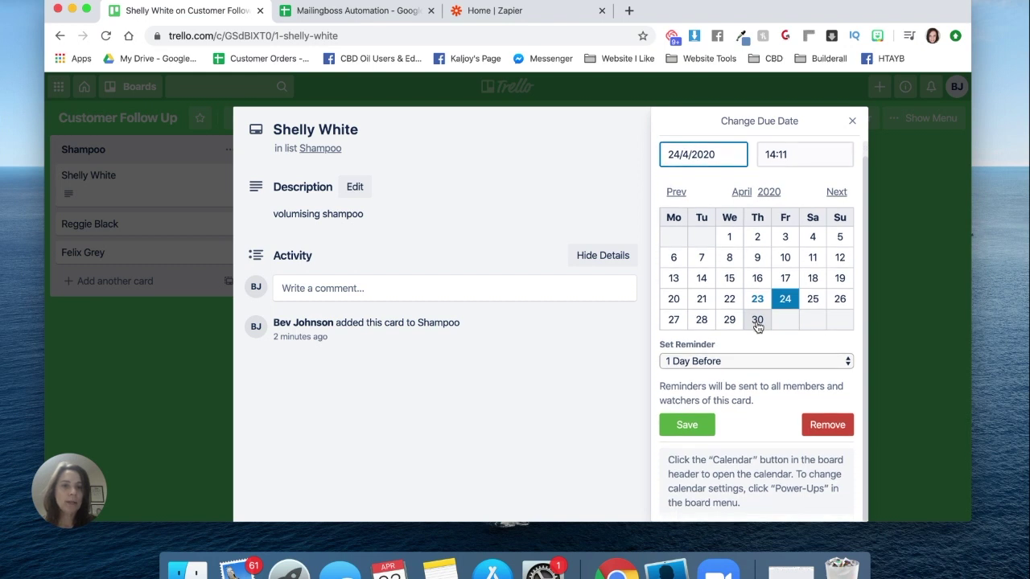
pyautogui.click(757, 323)
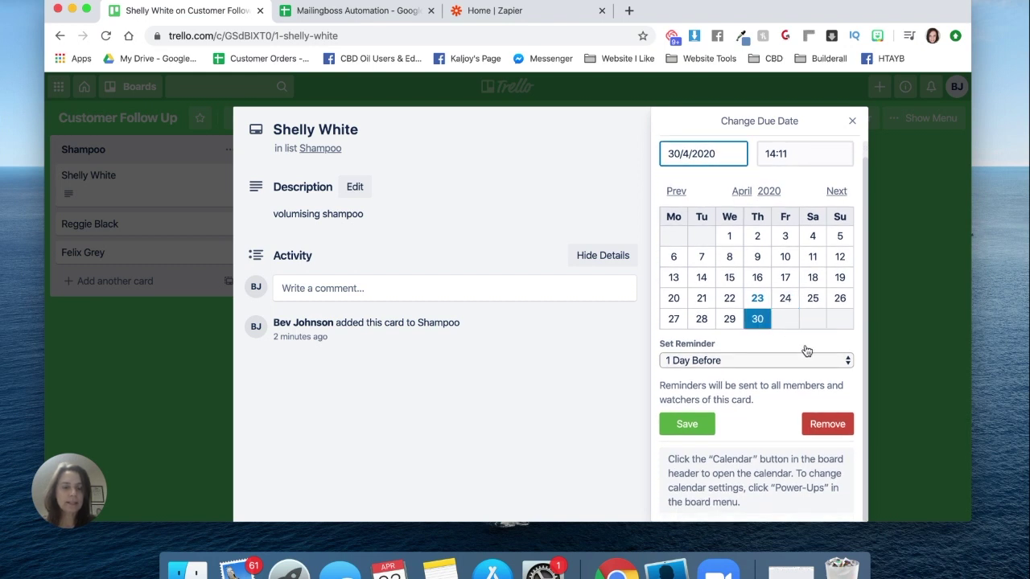
pyautogui.click(692, 424)
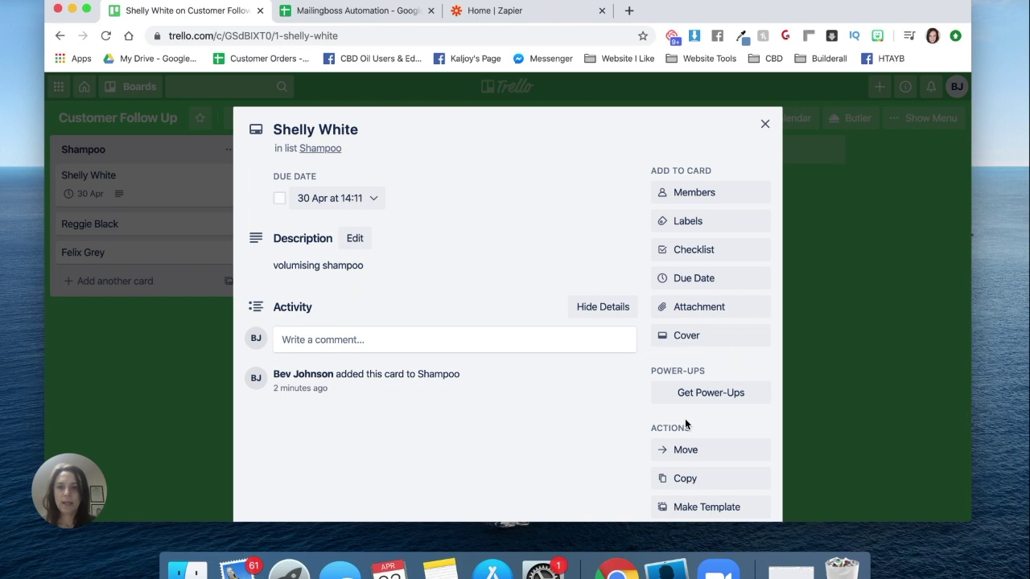
# Post the comment 'mailed - check to see if product received' on the card.
pyautogui.click(306, 339)
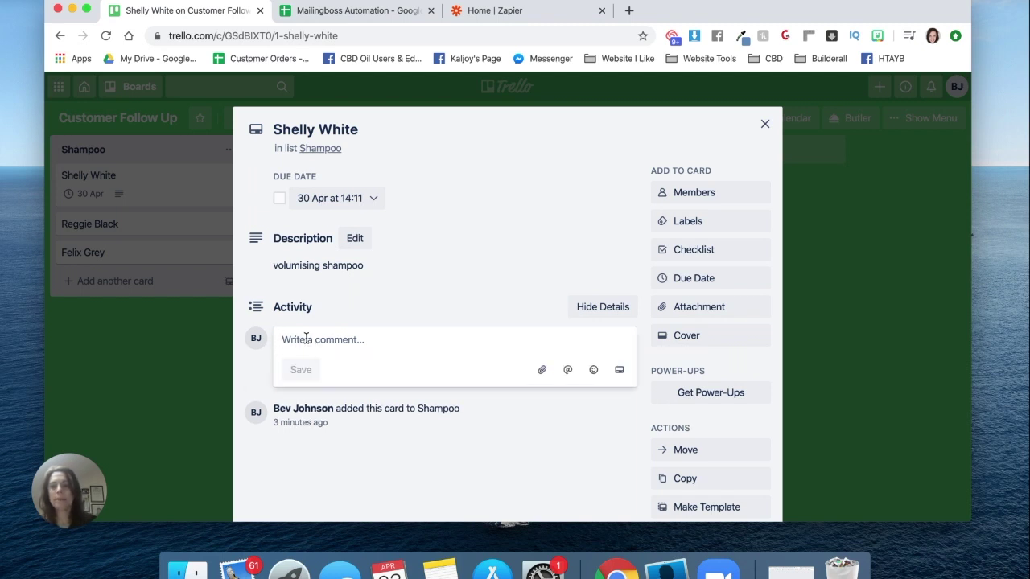
pyautogui.write('mailed')
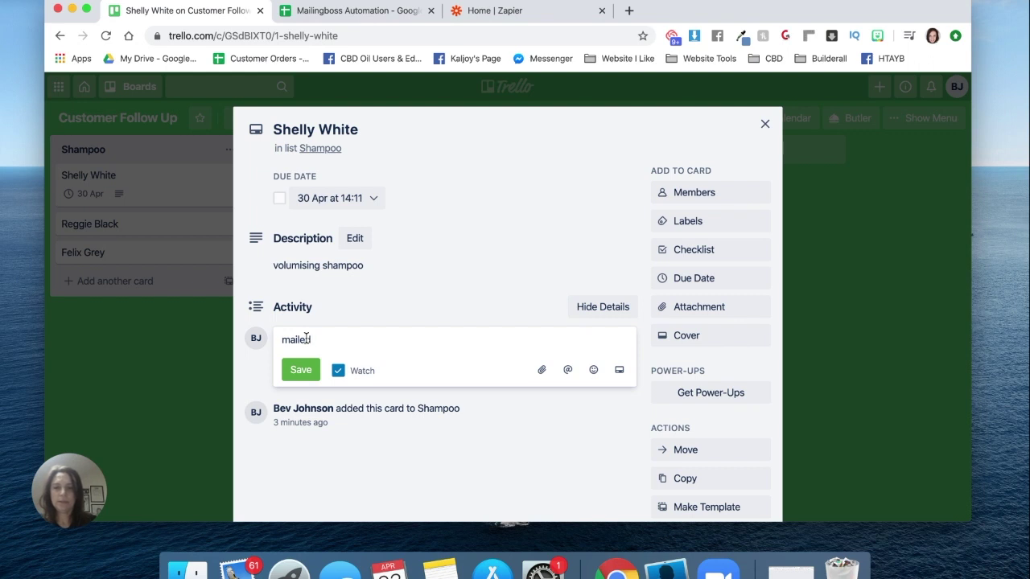
pyautogui.write(' 3')
pyautogui.press('BackSpace')
pyautogui.press('BackSpace')
pyautogui.write('- check to see i')
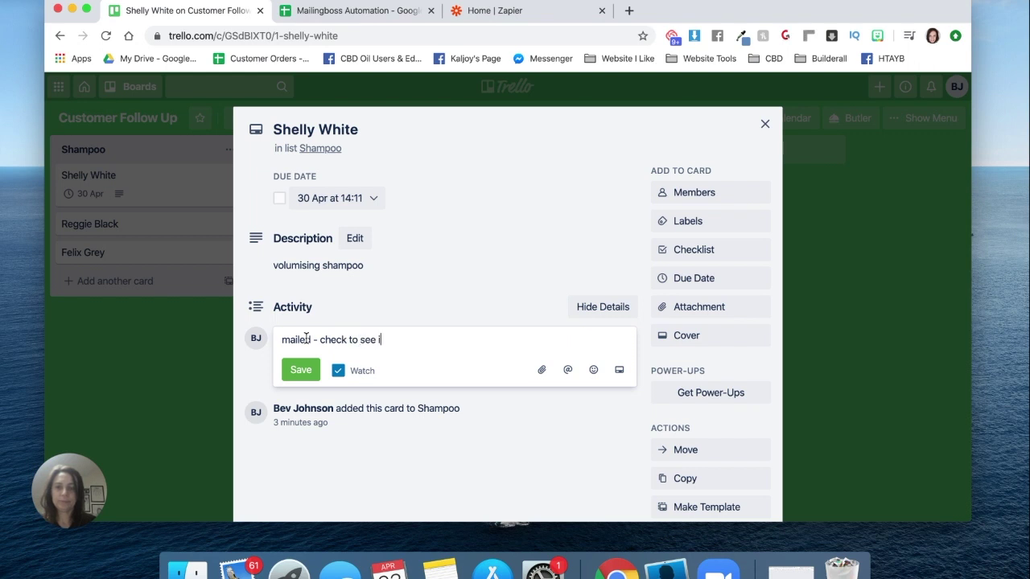
pyautogui.write('f product recei')
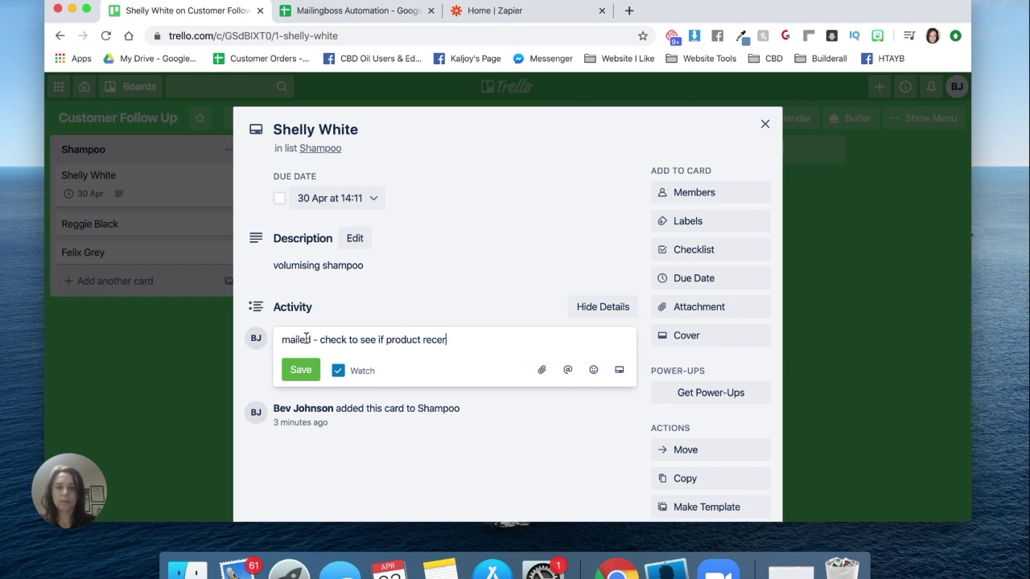
pyautogui.write('ved')
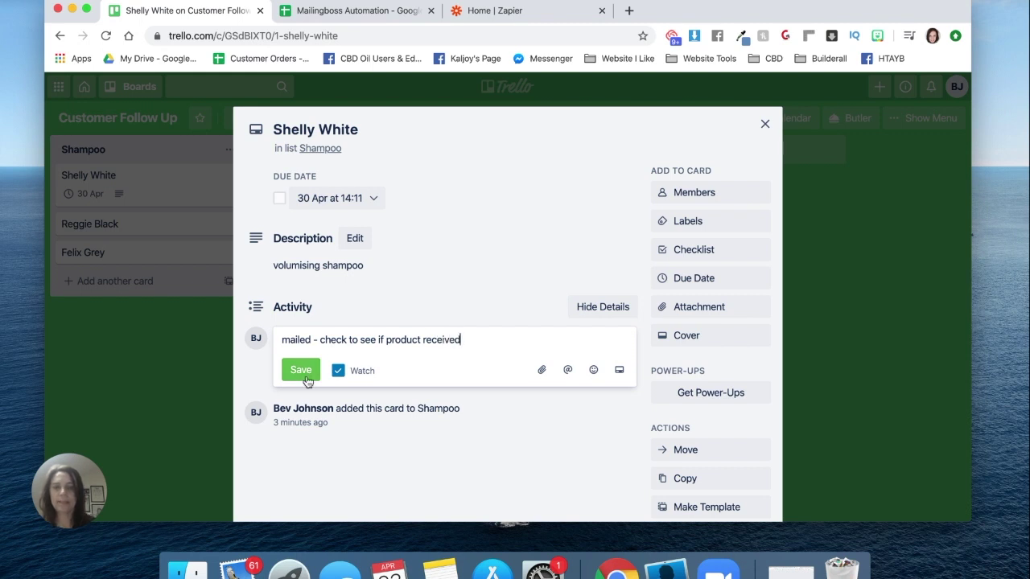
pyautogui.click(301, 371)
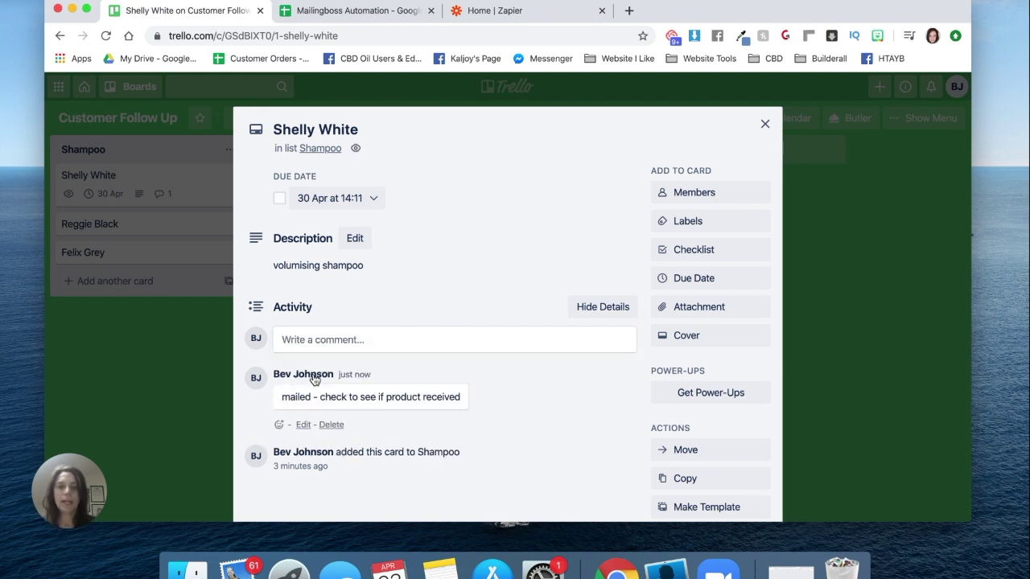
# In the board calendar, drag the first Shampoo card from 30 April to 17 May.
pyautogui.click(765, 125)
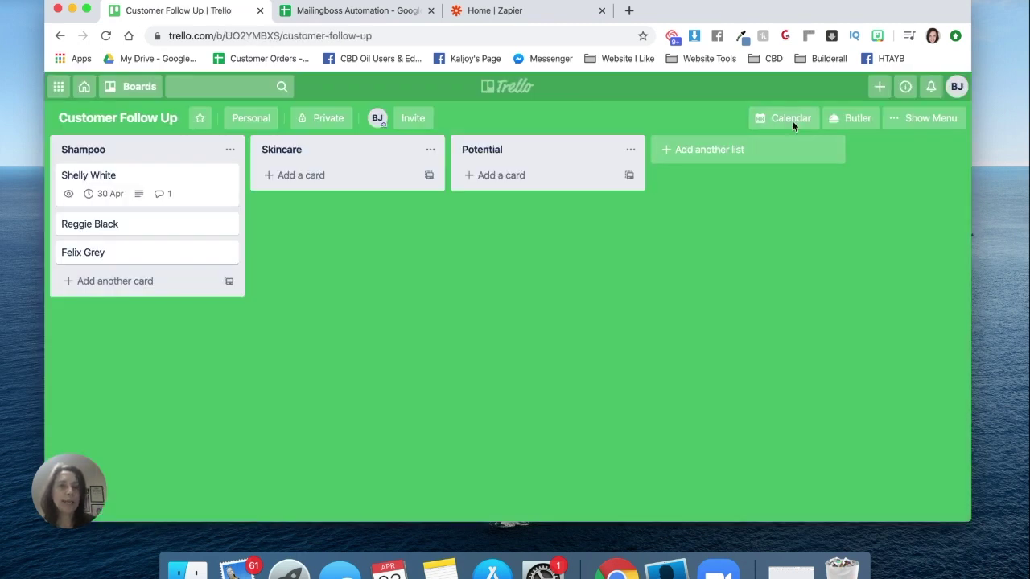
pyautogui.click(787, 120)
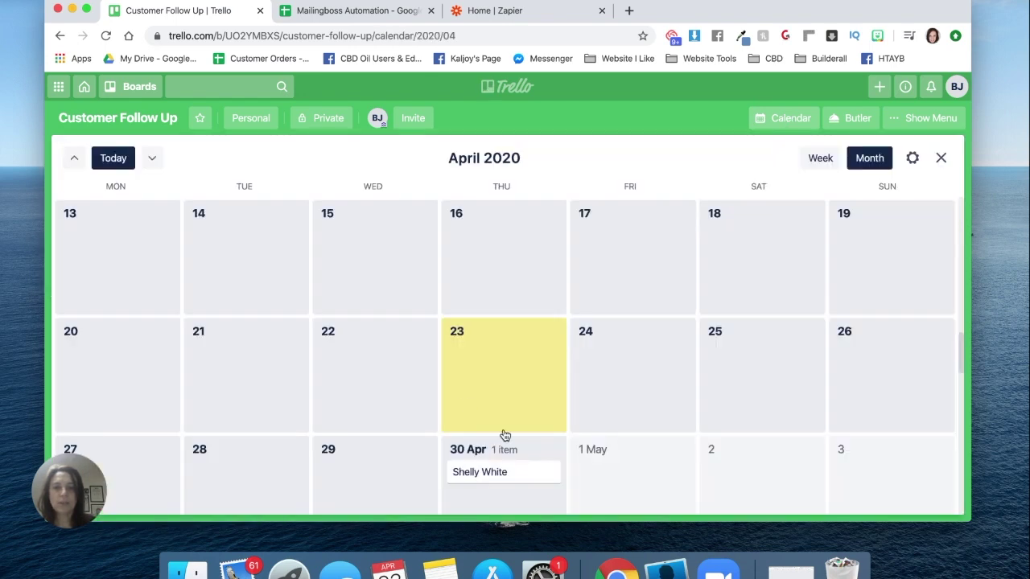
pyautogui.scroll(1, 547, 436)
pyautogui.scroll(-3, 547, 438)
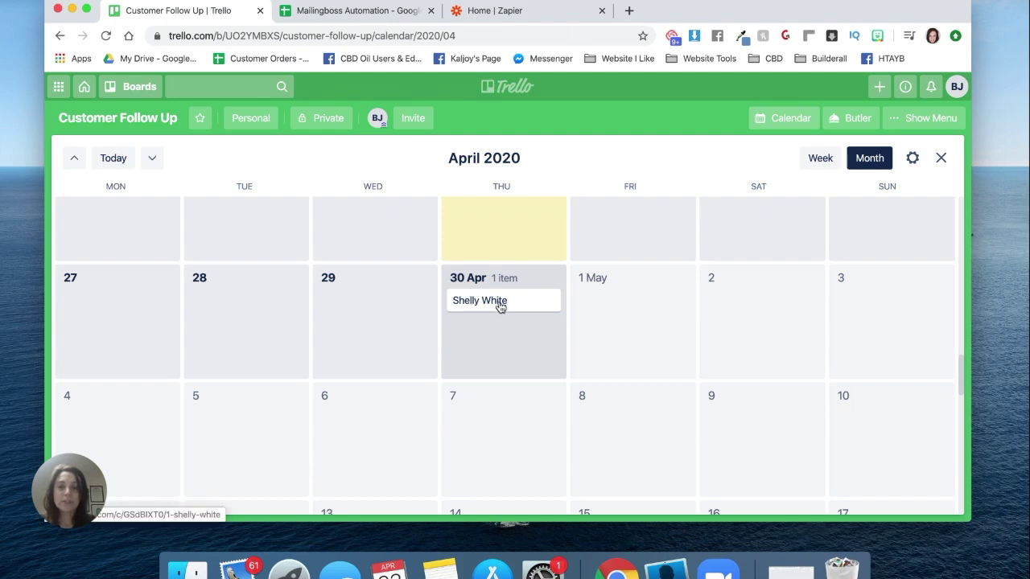
pyautogui.scroll(-3, 499, 307)
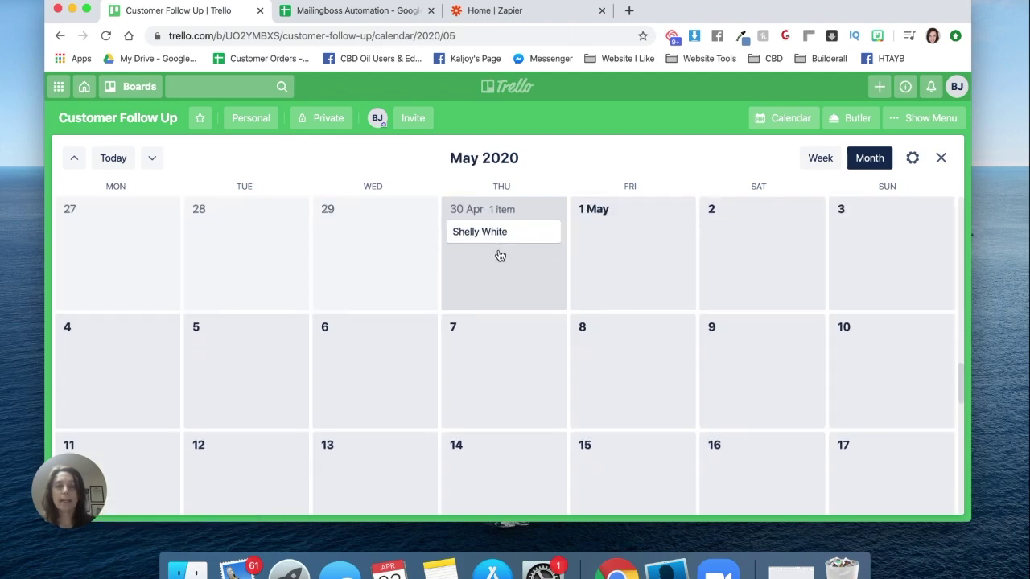
pyautogui.moveTo(491, 246); pyautogui.dragTo(873, 460)
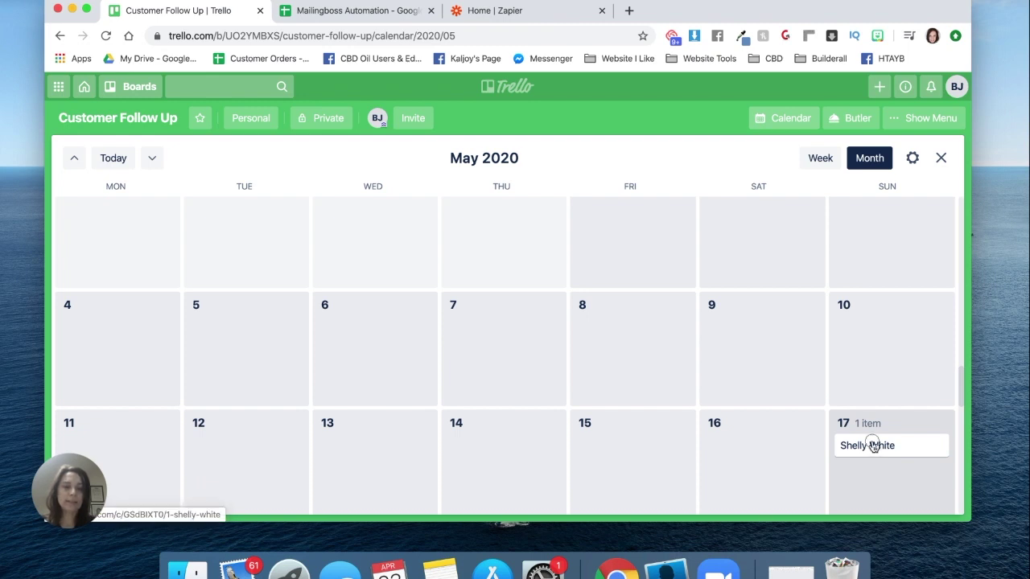
pyautogui.click(873, 447)
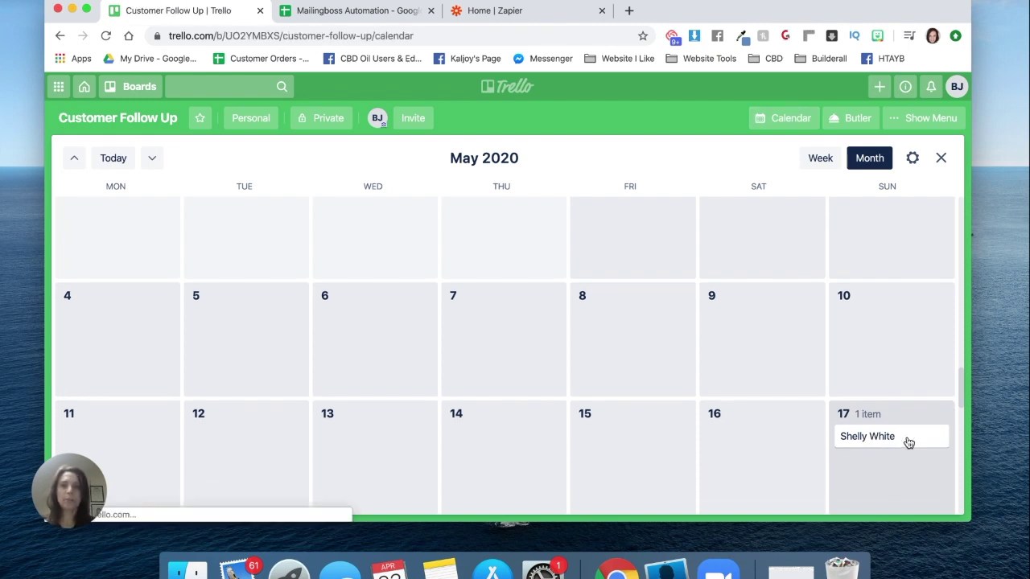
pyautogui.click(908, 443)
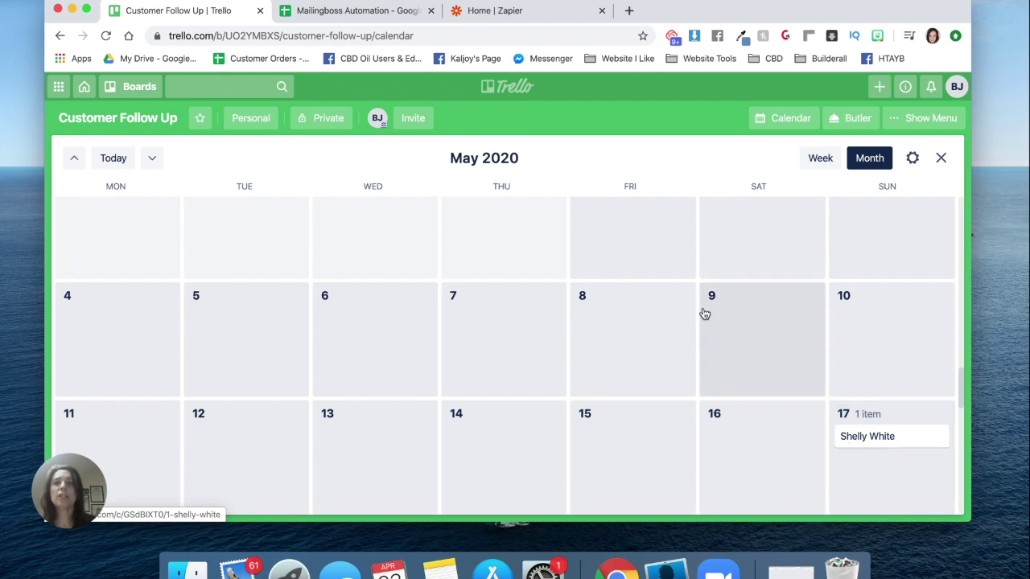
# Switch to the Mailingboss Automation spreadsheet's browser tab.
pyautogui.click(353, 18)
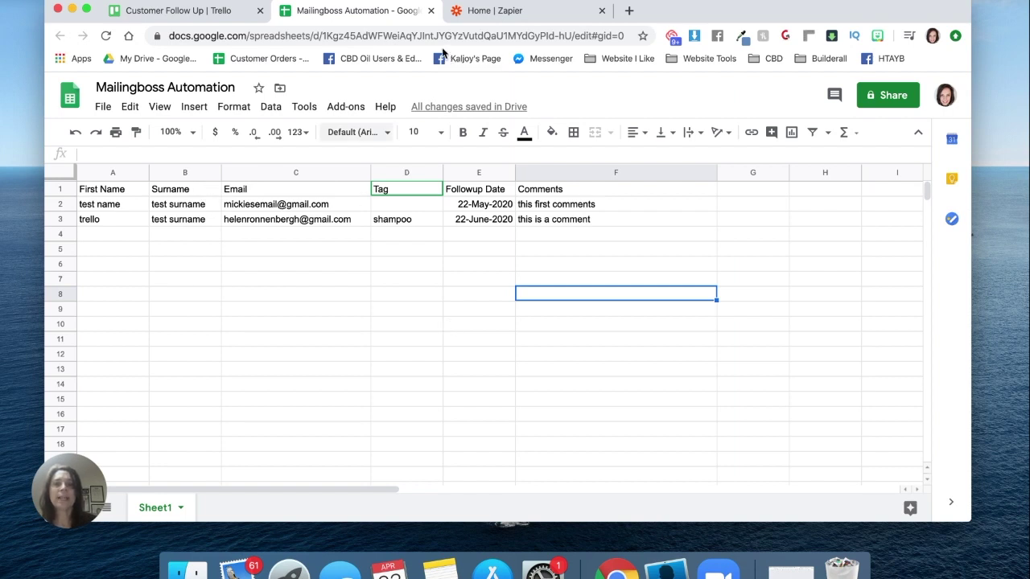
# Start a new zap triggered by Google Sheets' New or Updated Spreadsheet Row.
pyautogui.click(493, 14)
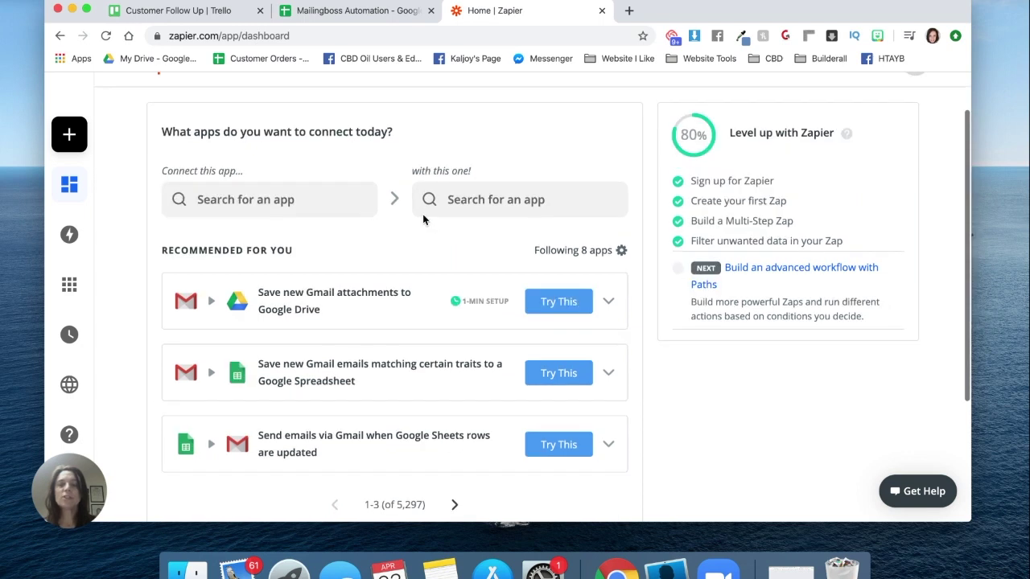
pyautogui.scroll(1, 423, 215)
pyautogui.moveTo(72, 134)
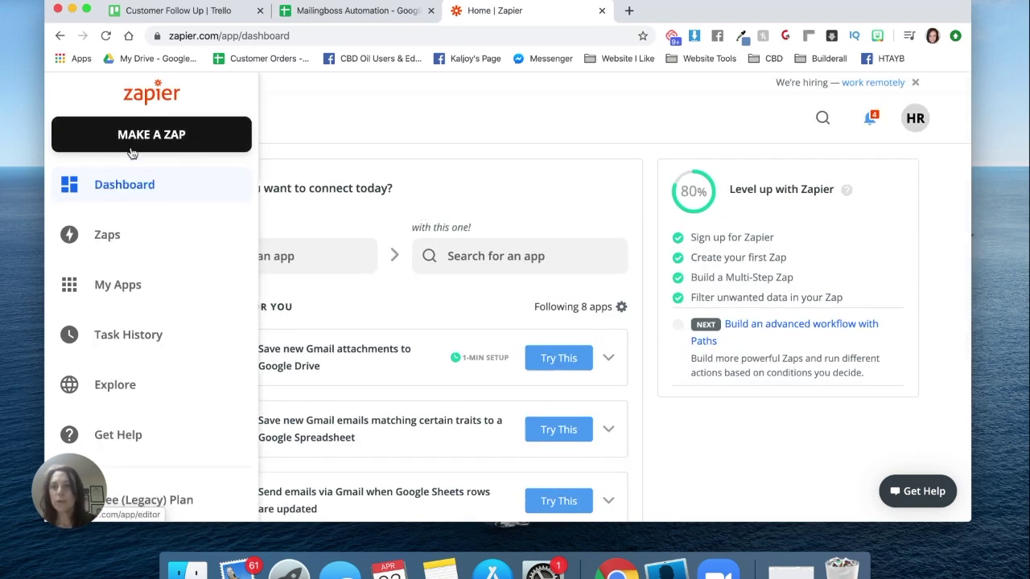
pyautogui.click(103, 237)
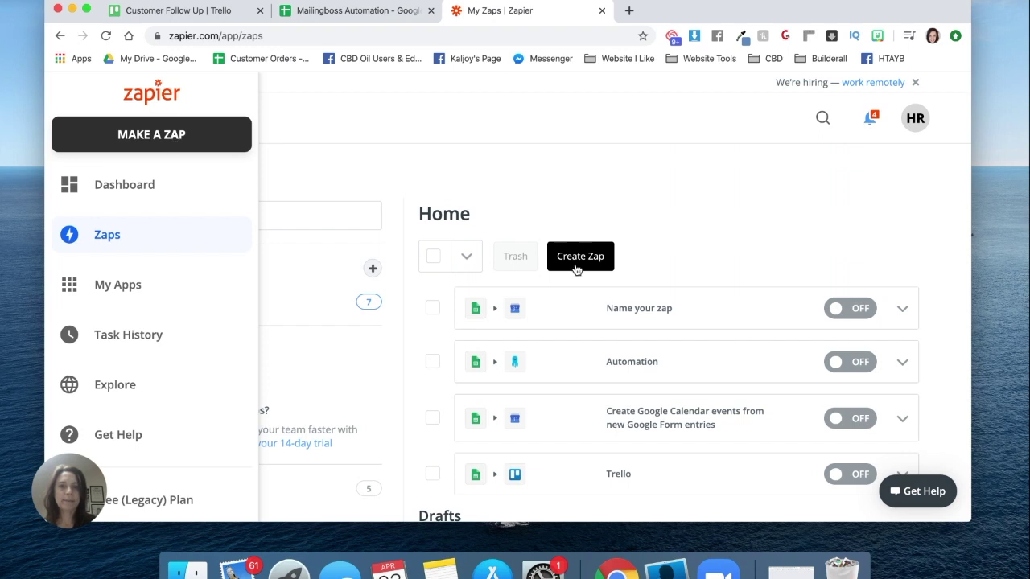
pyautogui.click(567, 258)
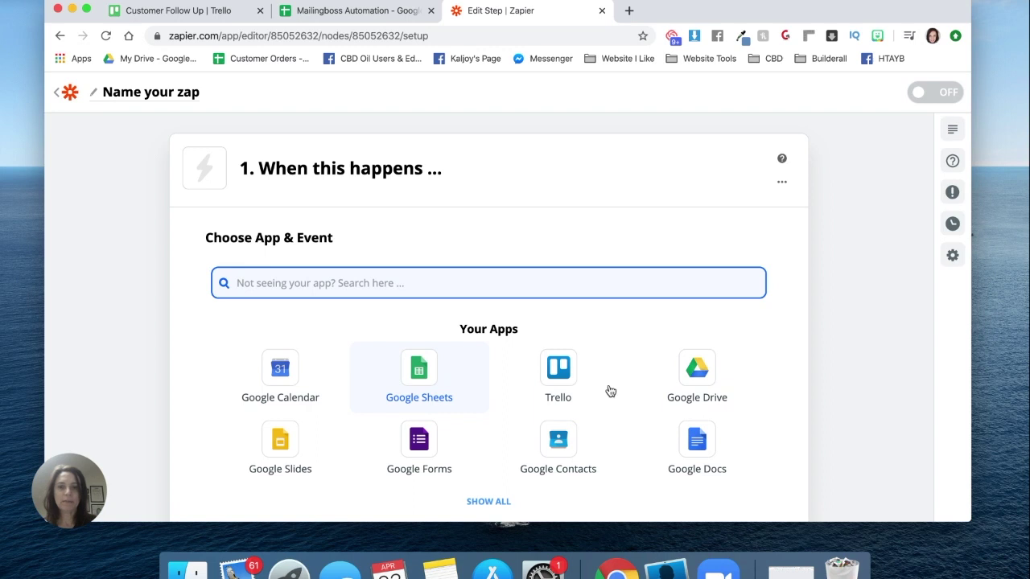
pyautogui.click(413, 372)
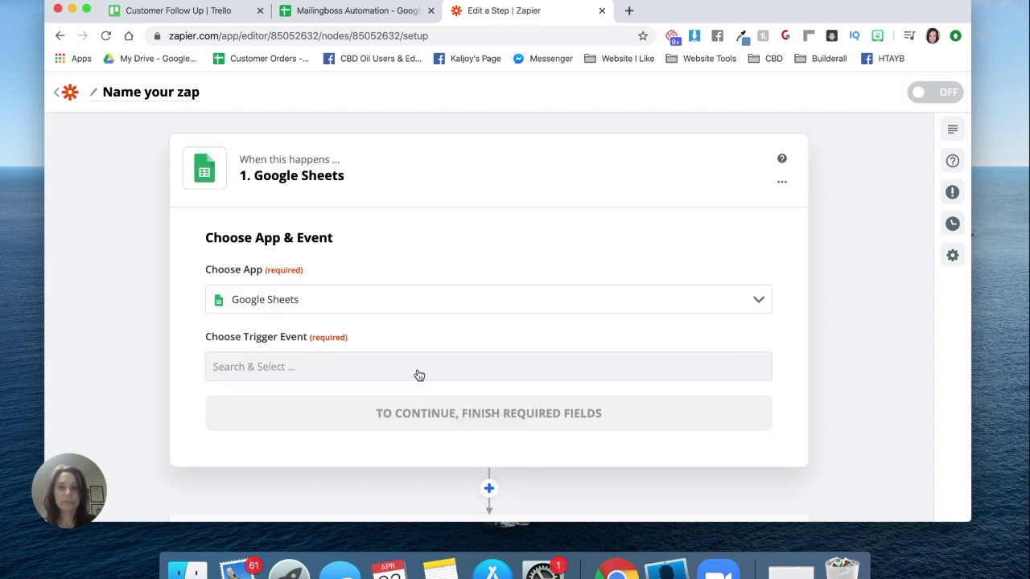
pyautogui.click(442, 377)
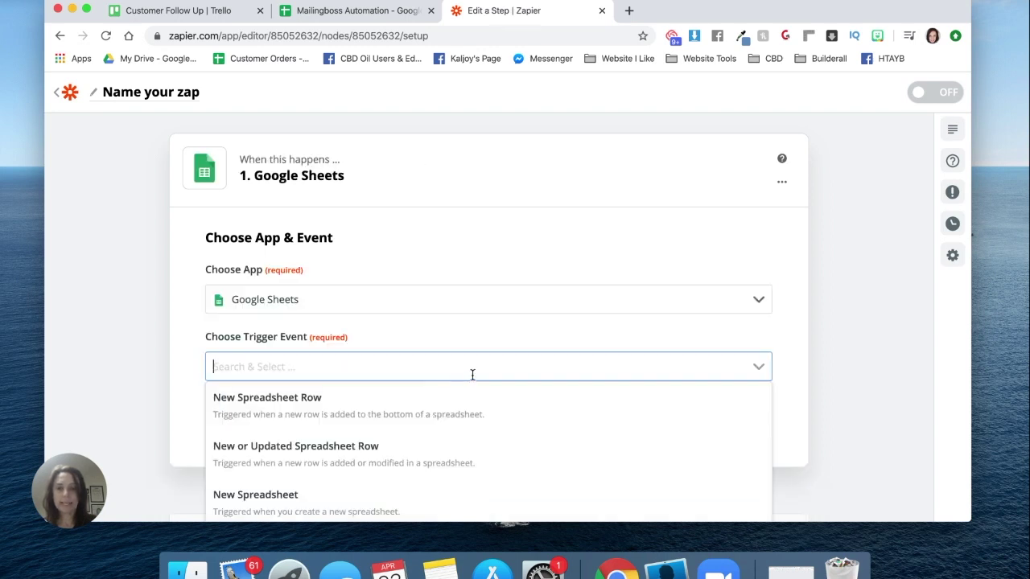
pyautogui.click(508, 448)
# Connect the trigger step to the existing Google Sheets account.
pyautogui.scroll(-3, 800, 388)
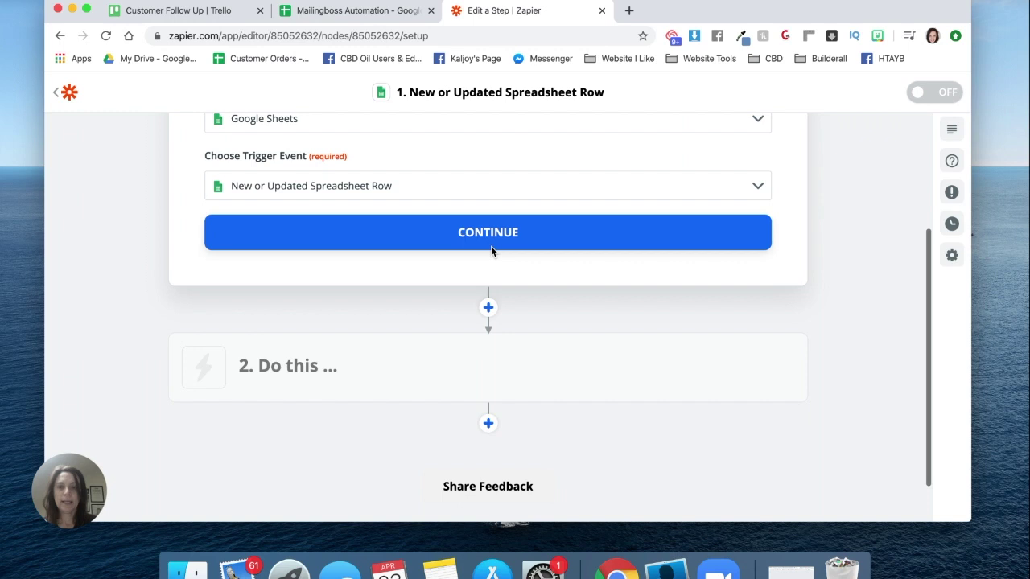
pyautogui.click(492, 227)
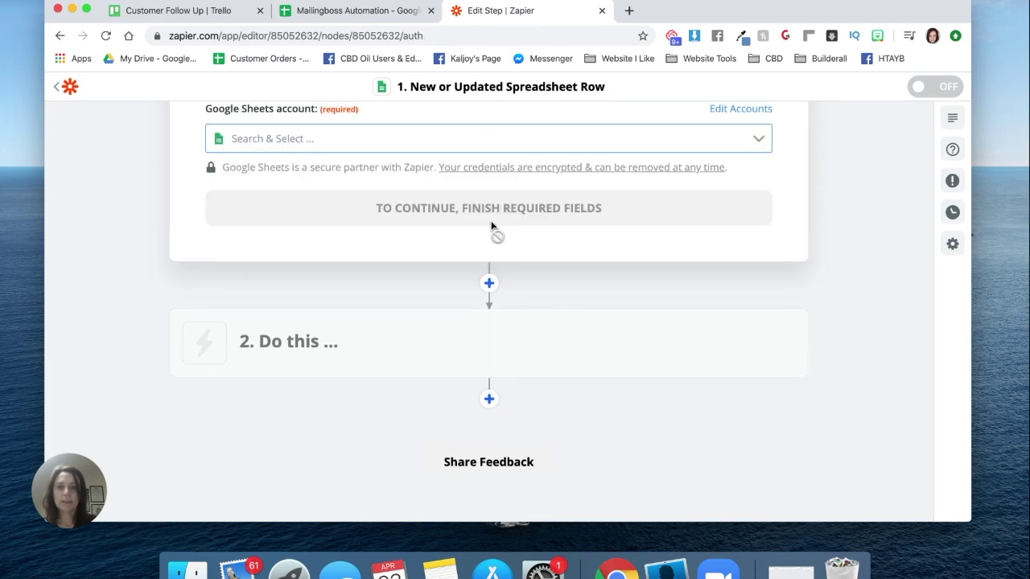
pyautogui.click(754, 145)
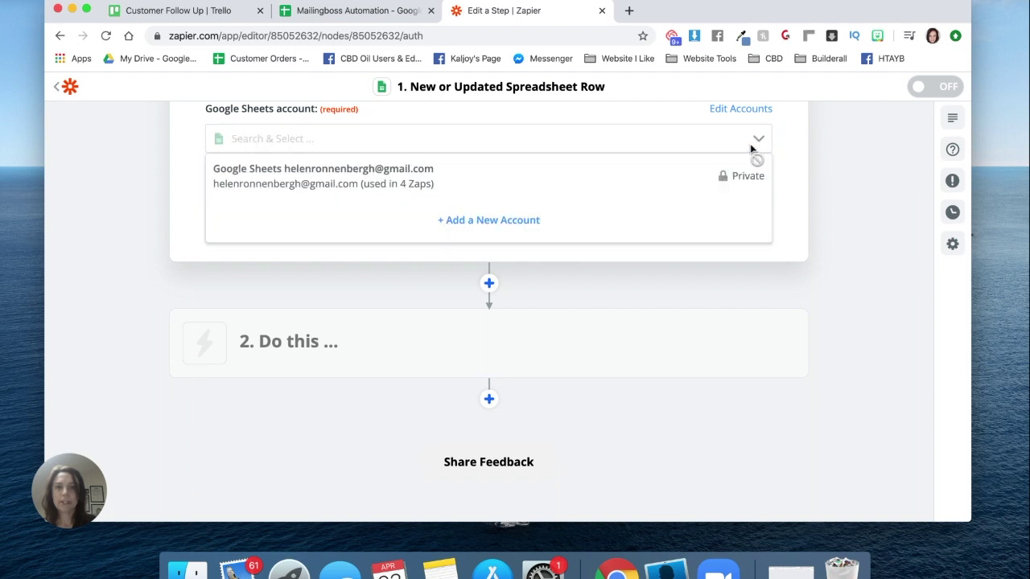
pyautogui.click(654, 173)
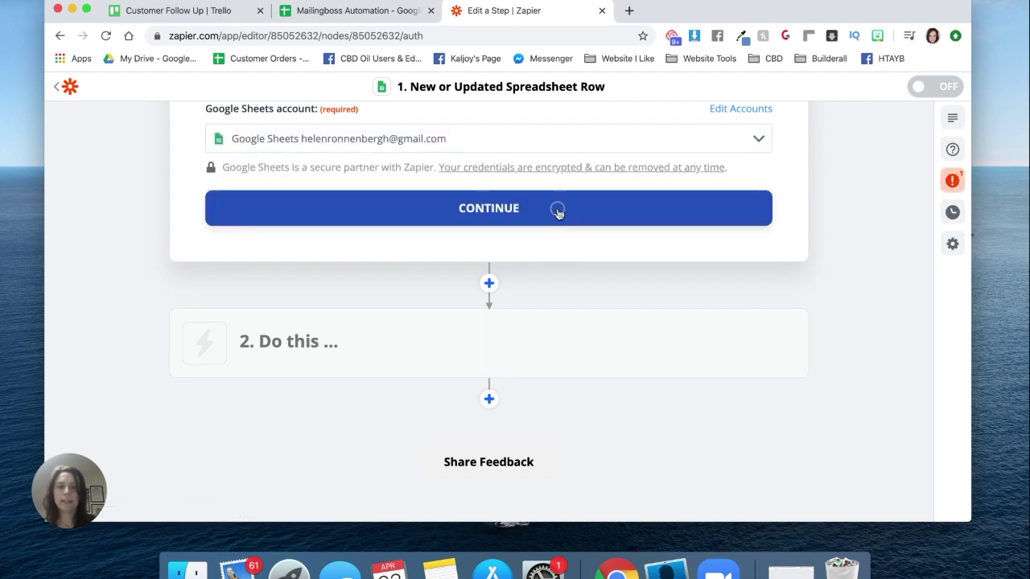
# Point the trigger at Sheet1 of the Mailingboss Automation spreadsheet and refresh its fields.
pyautogui.click(558, 213)
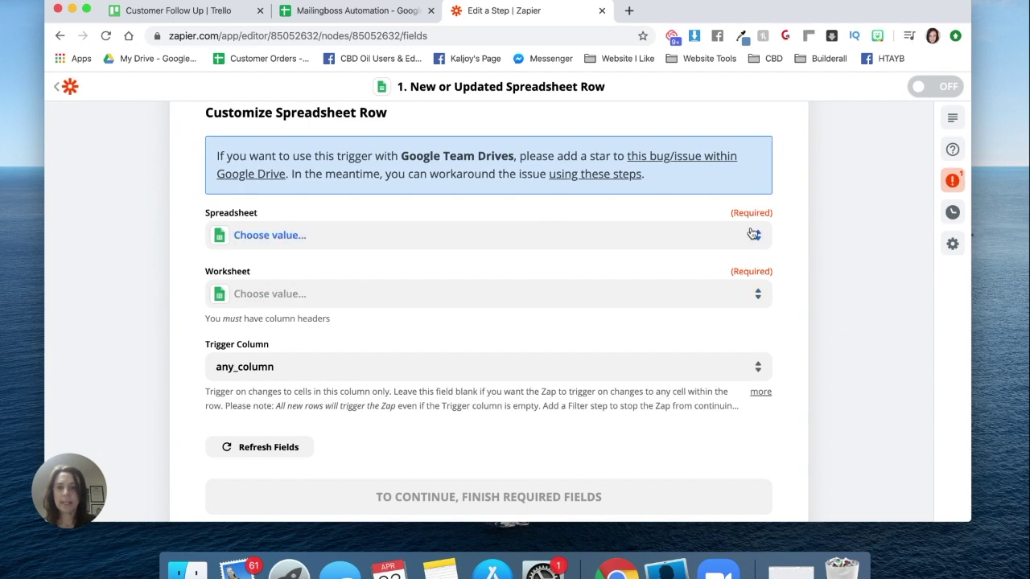
pyautogui.click(753, 238)
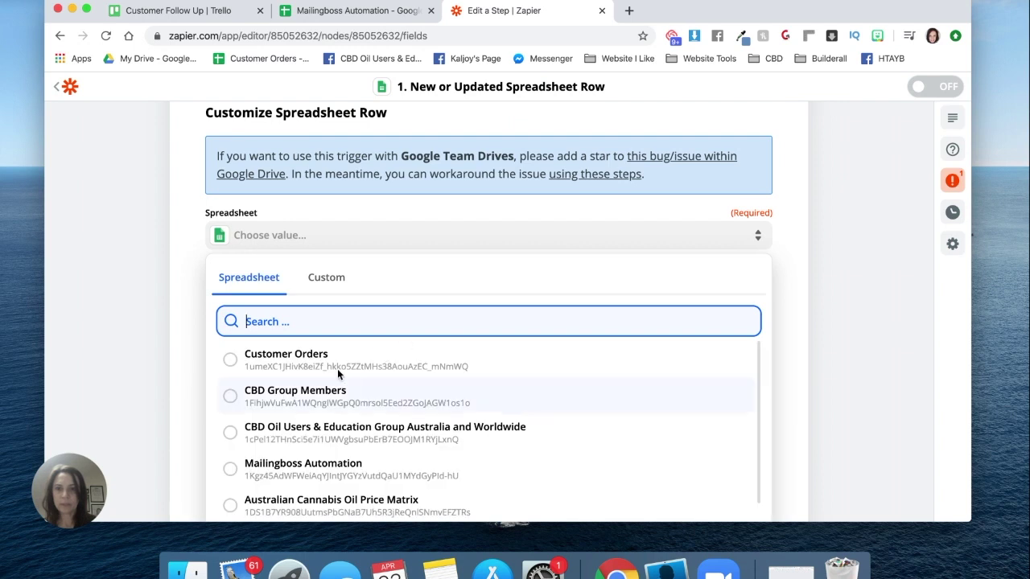
pyautogui.click(358, 466)
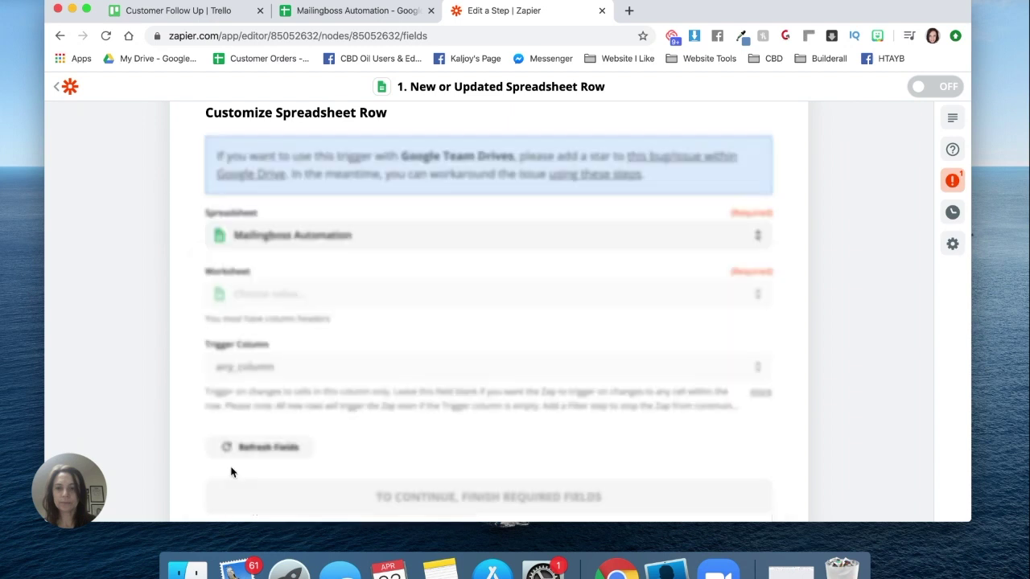
pyautogui.click(686, 300)
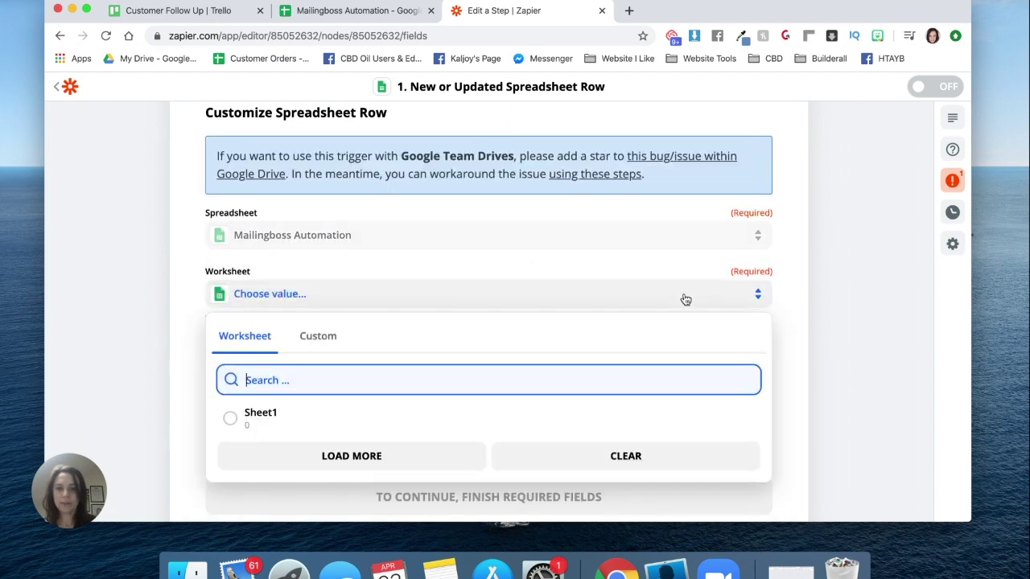
pyautogui.click(230, 418)
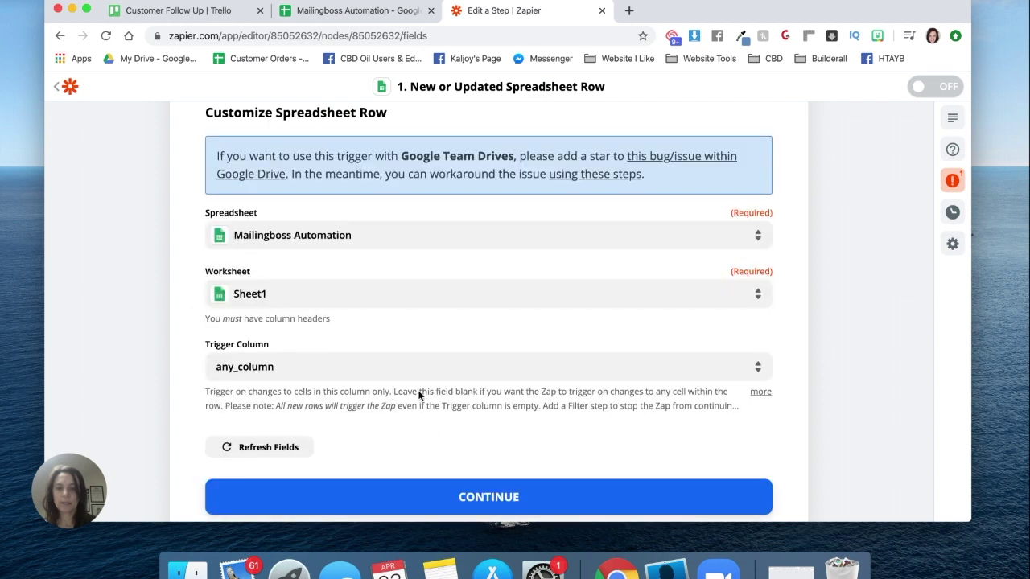
pyautogui.scroll(-5, 419, 394)
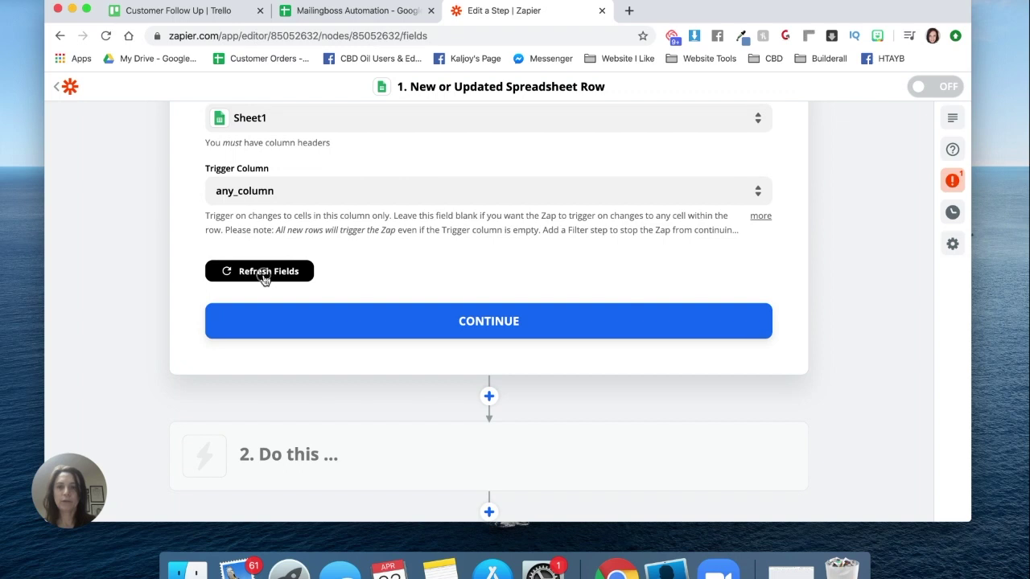
pyautogui.click(264, 275)
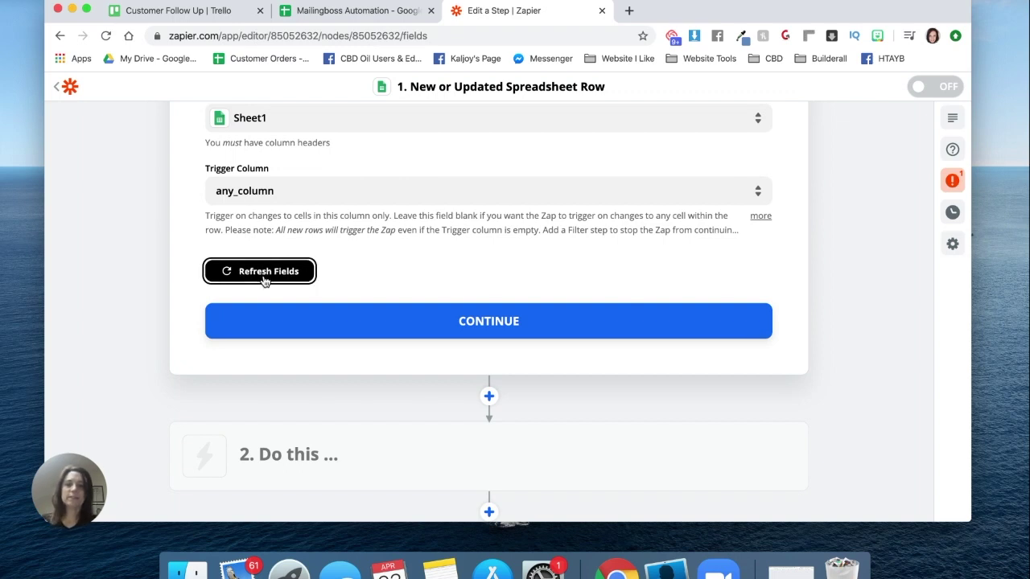
# Save the trigger settings and test it by fetching a sample row.
pyautogui.click(470, 326)
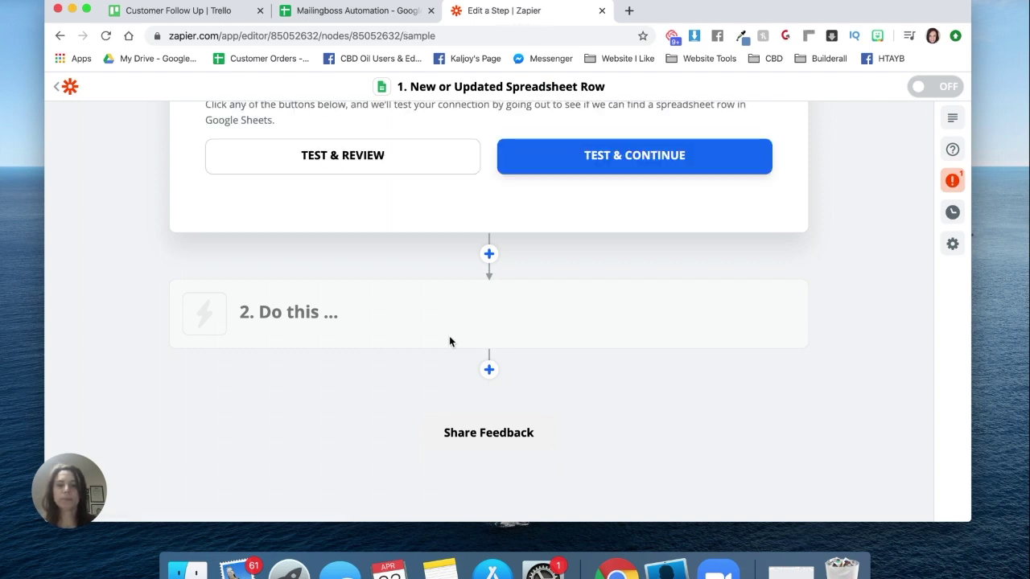
pyautogui.scroll(4, 409, 332)
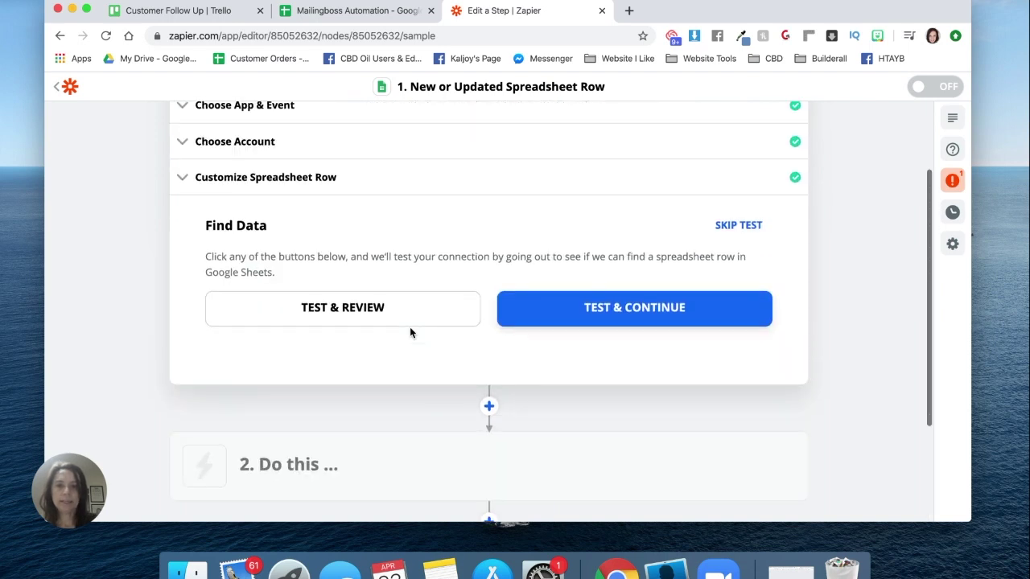
pyautogui.click(547, 317)
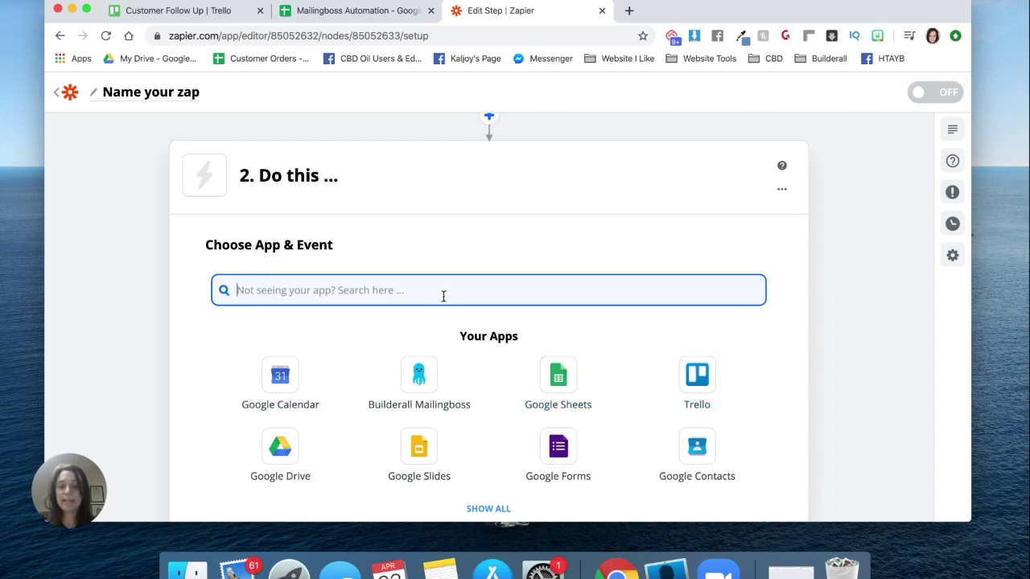
# Set the action step to Trello with the Create Card event.
pyautogui.write('trello')
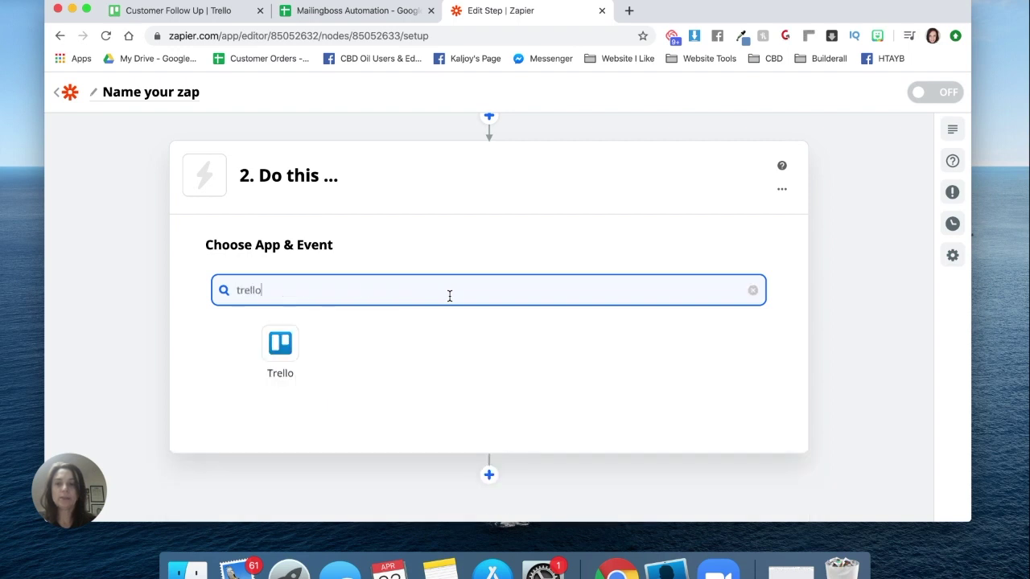
pyautogui.click(295, 351)
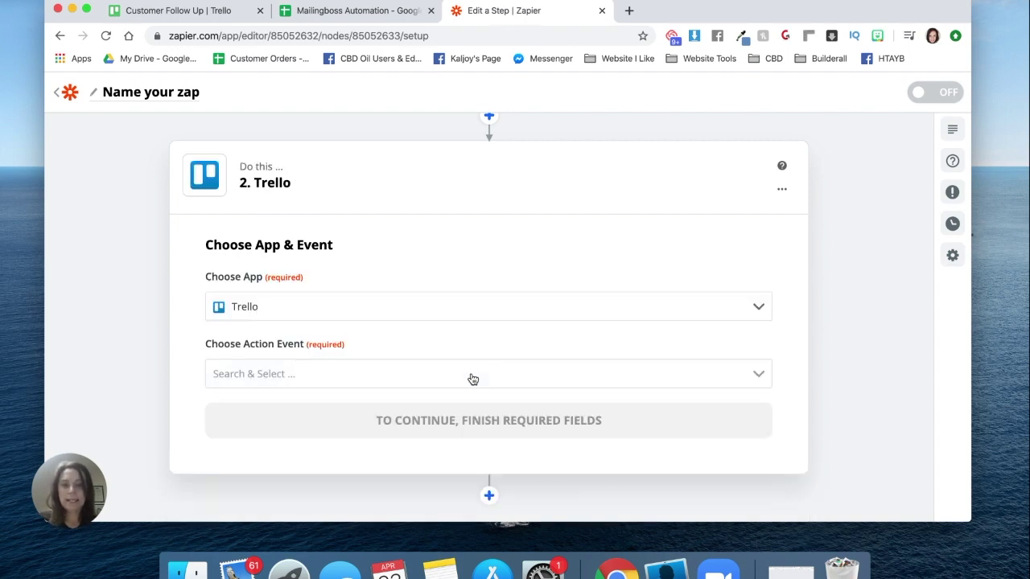
pyautogui.click(500, 377)
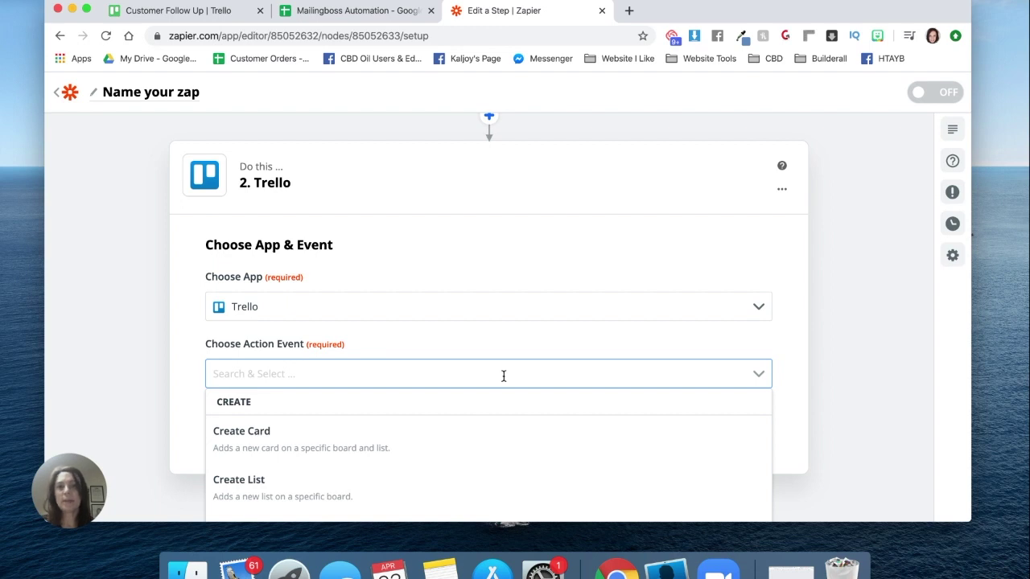
pyautogui.scroll(-3, 504, 375)
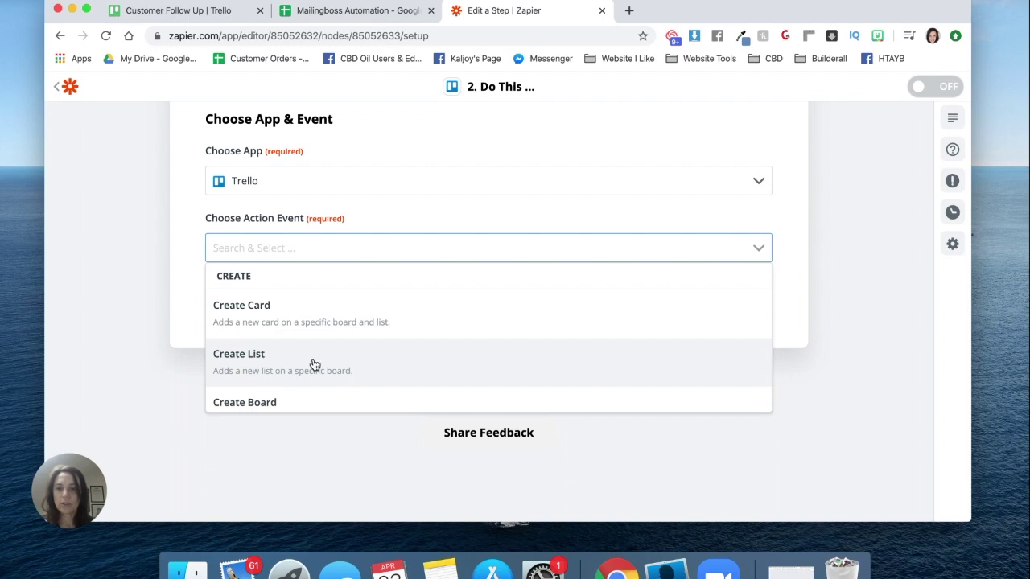
pyautogui.click(285, 405)
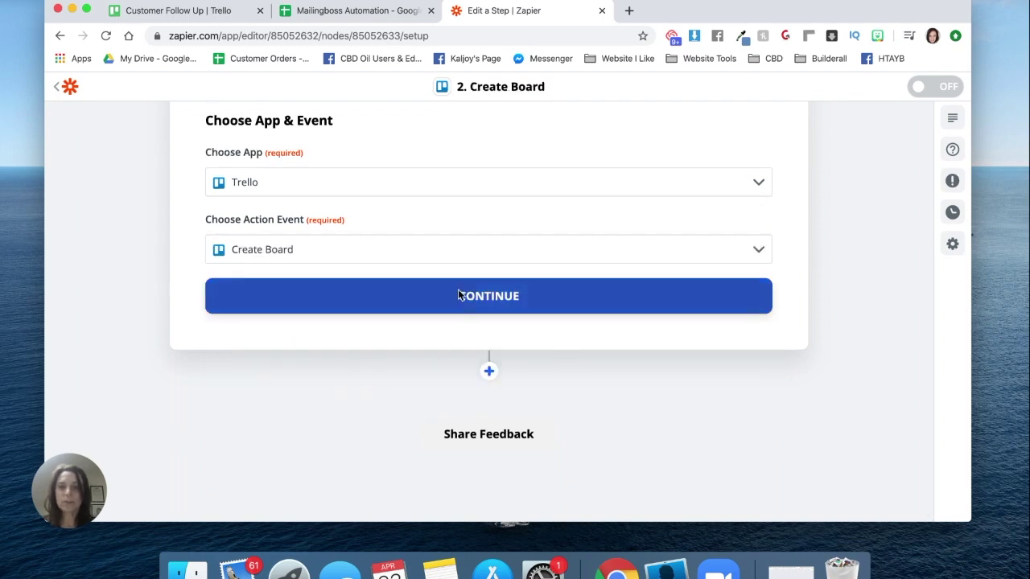
pyautogui.click(425, 248)
pyautogui.click(425, 251)
pyautogui.click(427, 251)
pyautogui.click(358, 321)
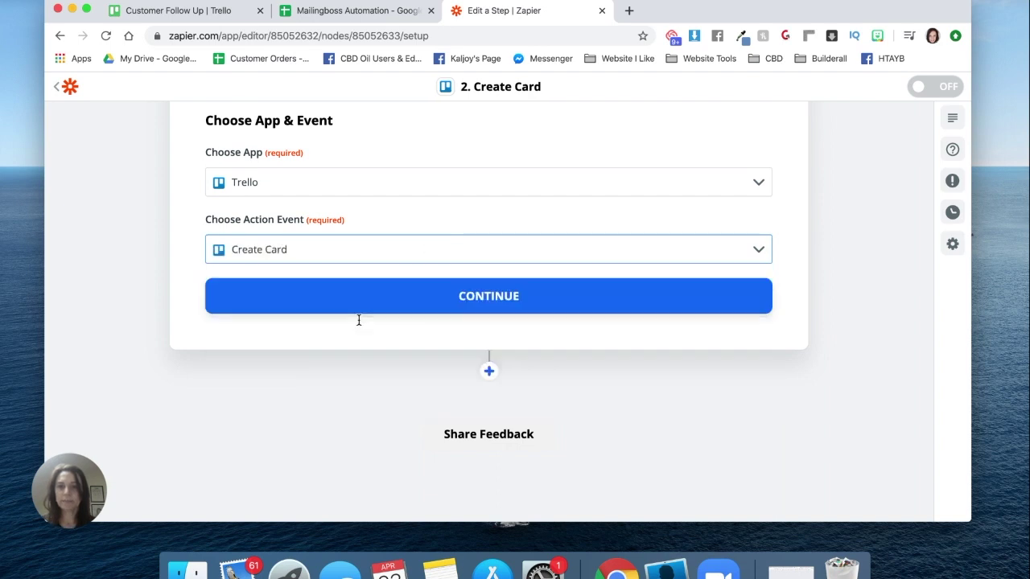
pyautogui.click(470, 302)
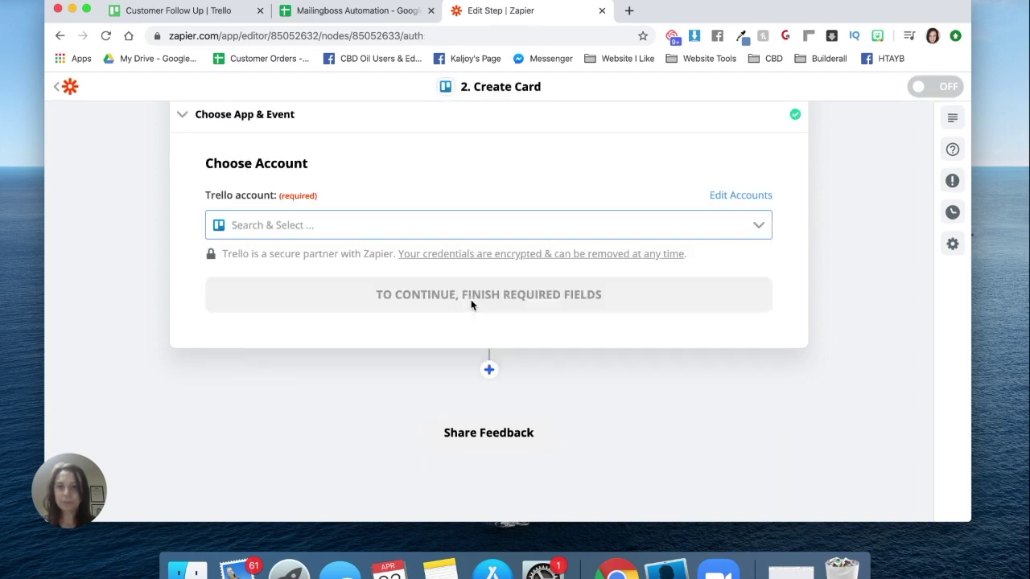
# Connect the action step to the existing Trello account.
pyautogui.click(420, 231)
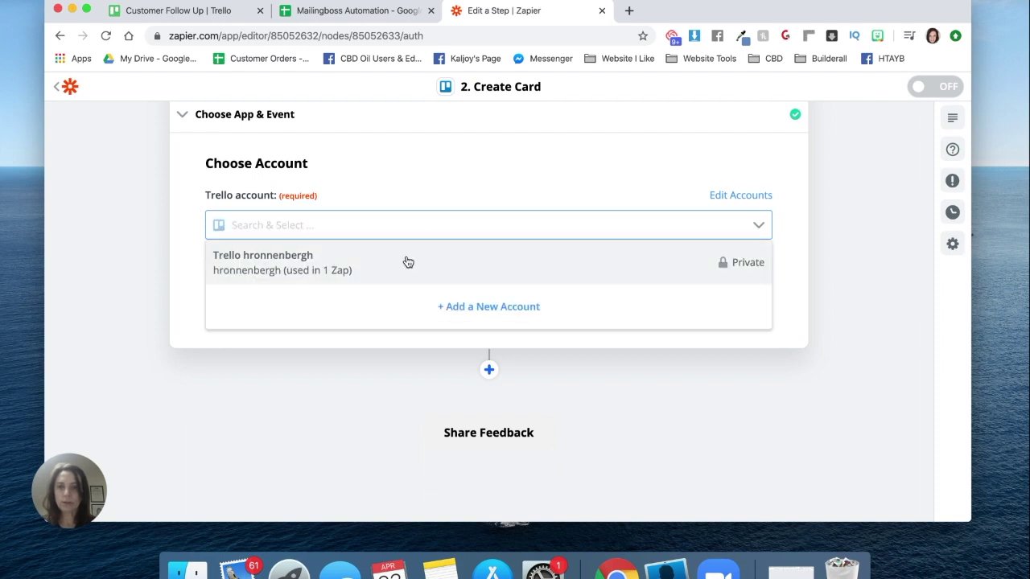
pyautogui.click(329, 267)
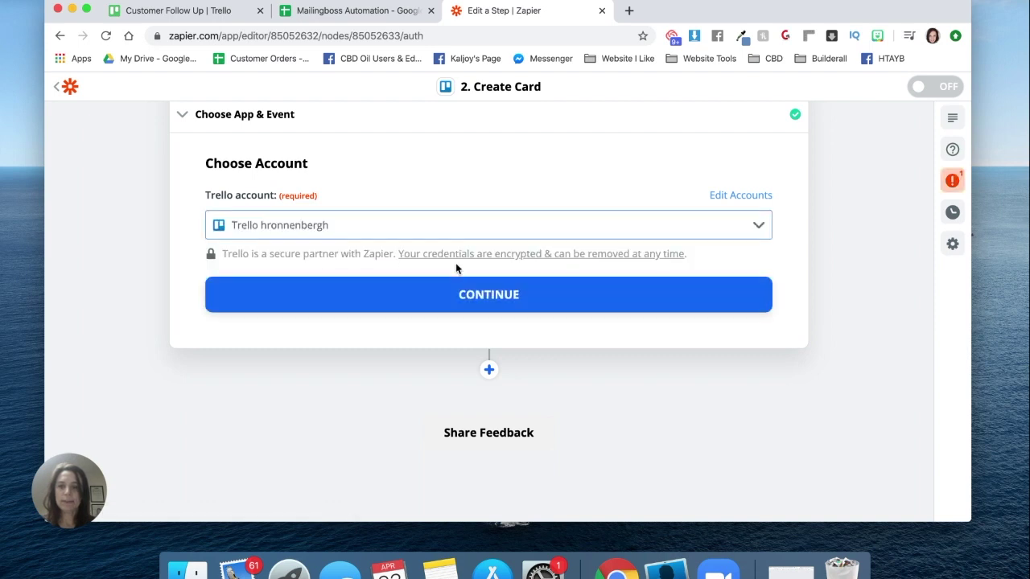
pyautogui.click(461, 295)
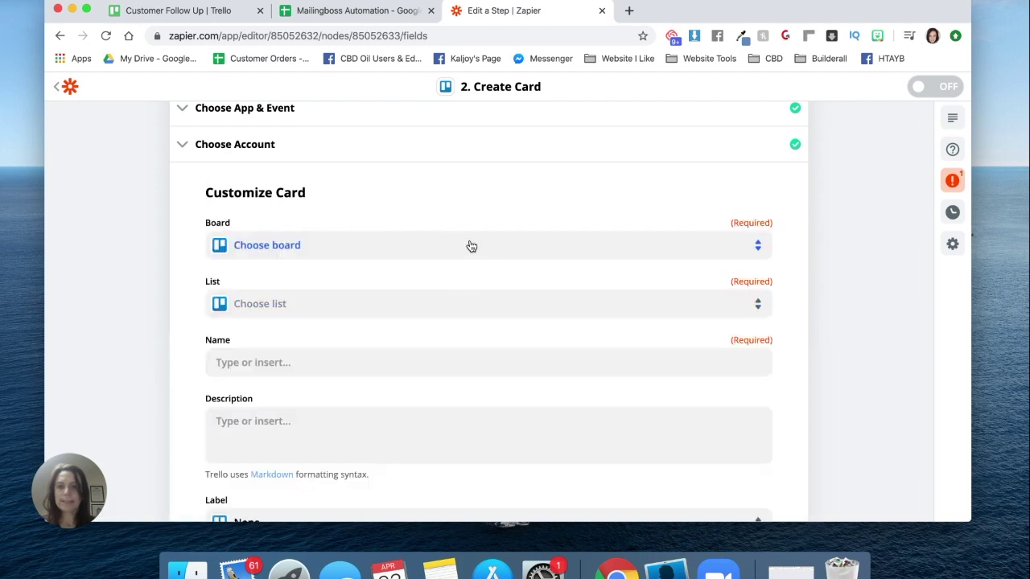
# Target the Shampoo Customers list on the Customer Follow Up board.
pyautogui.click(471, 247)
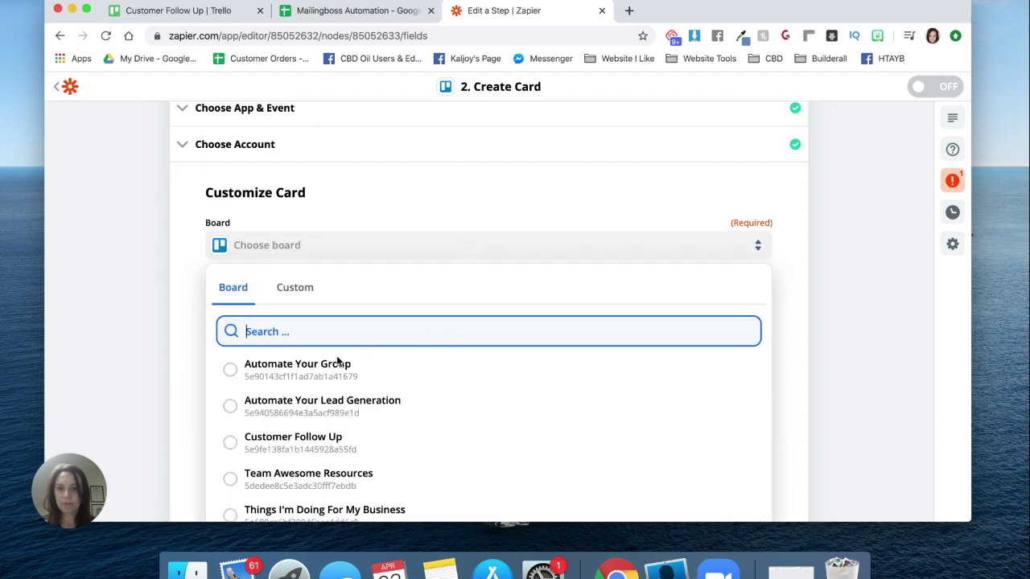
pyautogui.click(304, 448)
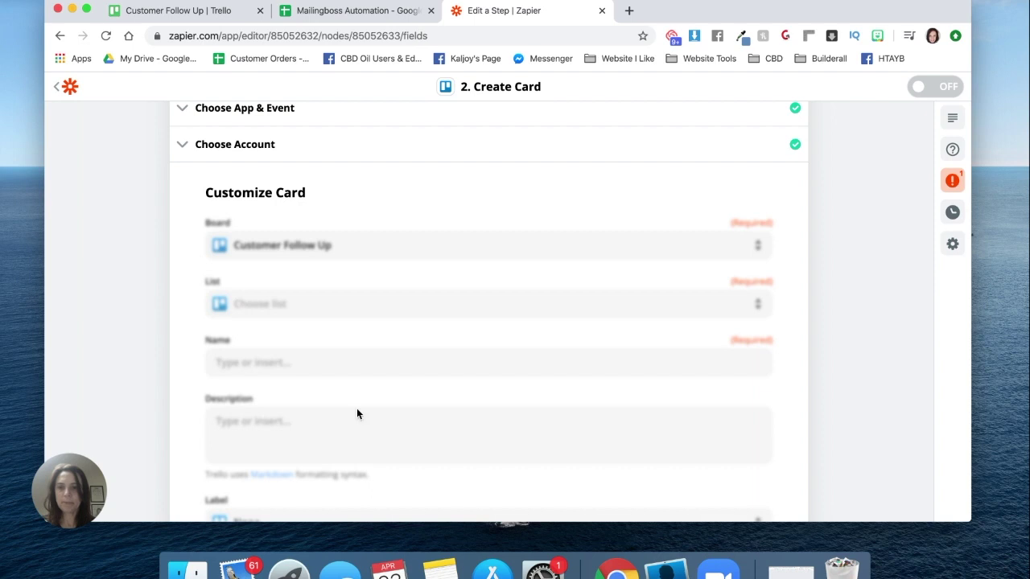
pyautogui.click(499, 304)
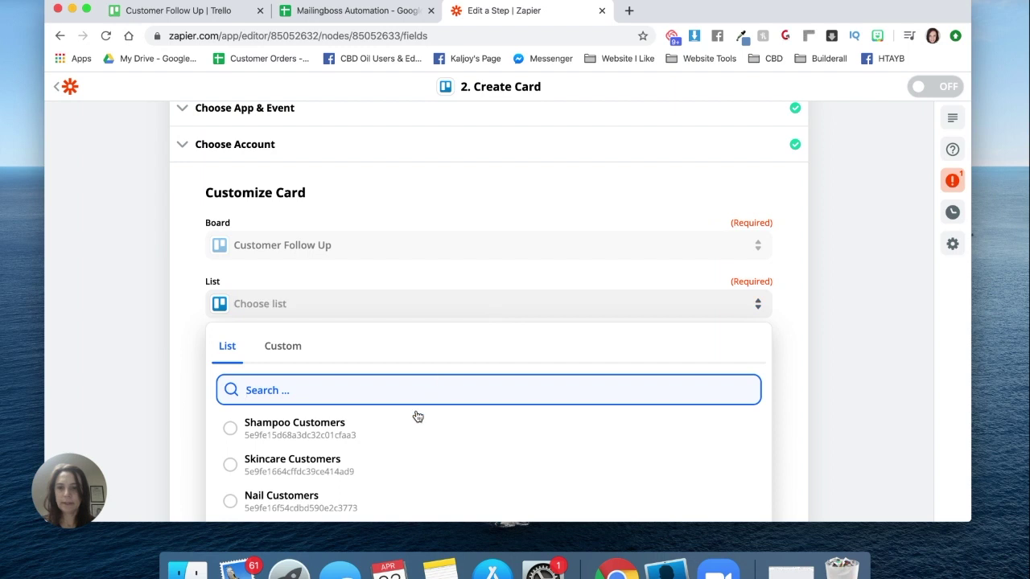
pyautogui.click(231, 432)
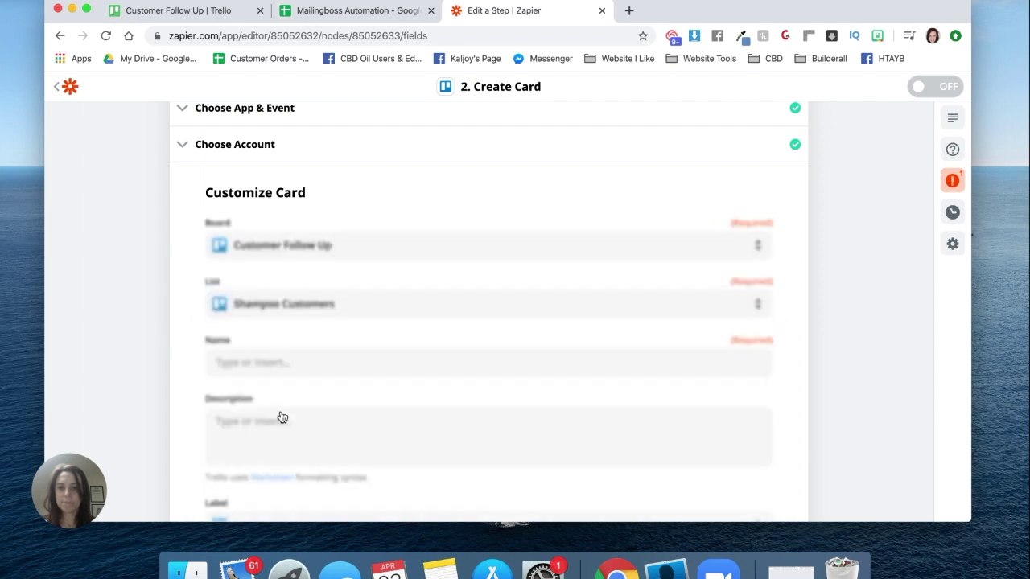
# Build the card name from First Name, Surname, Comments and Followup Date.
pyautogui.scroll(-1, 357, 400)
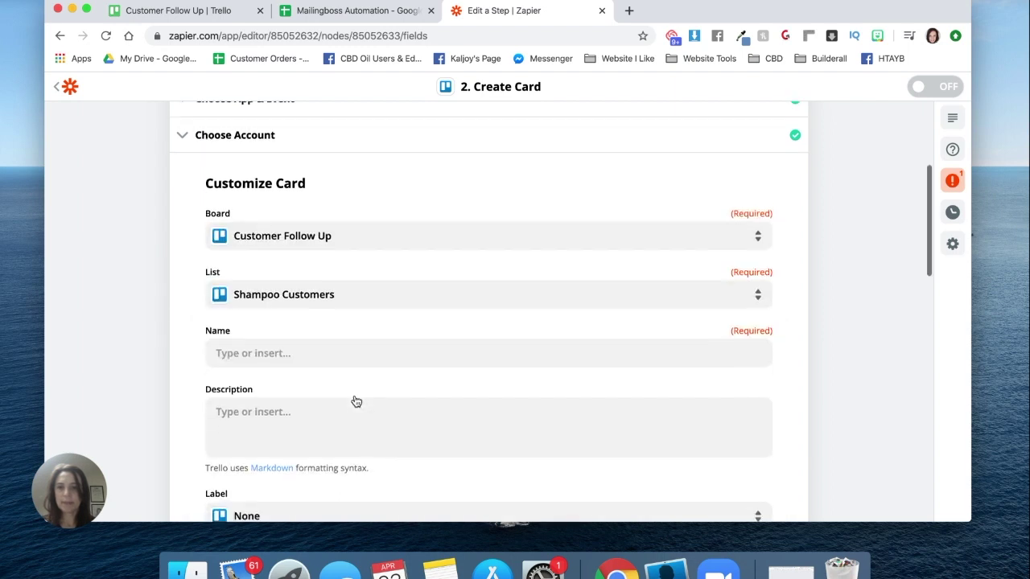
pyautogui.click(349, 347)
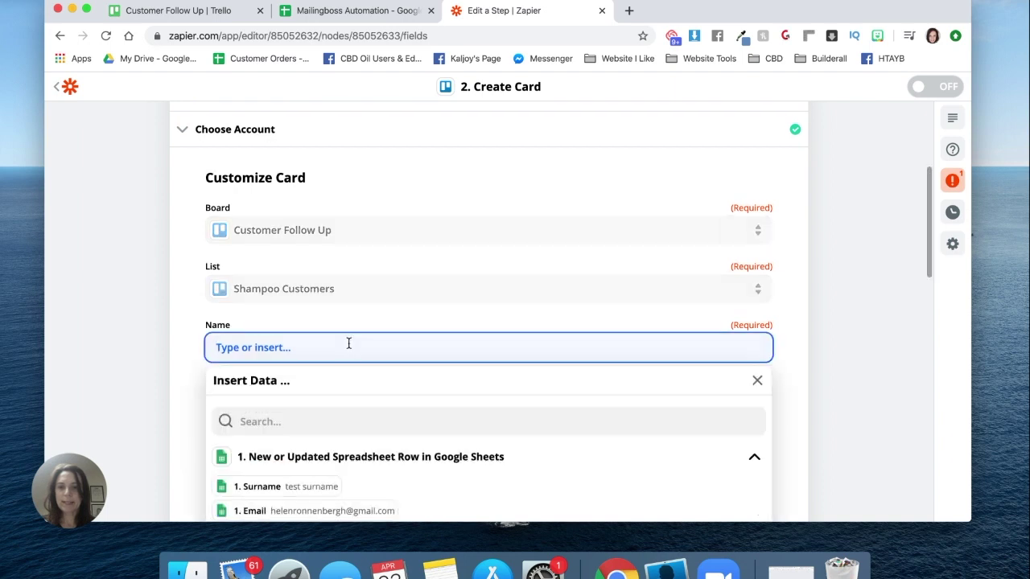
pyautogui.scroll(-4, 356, 357)
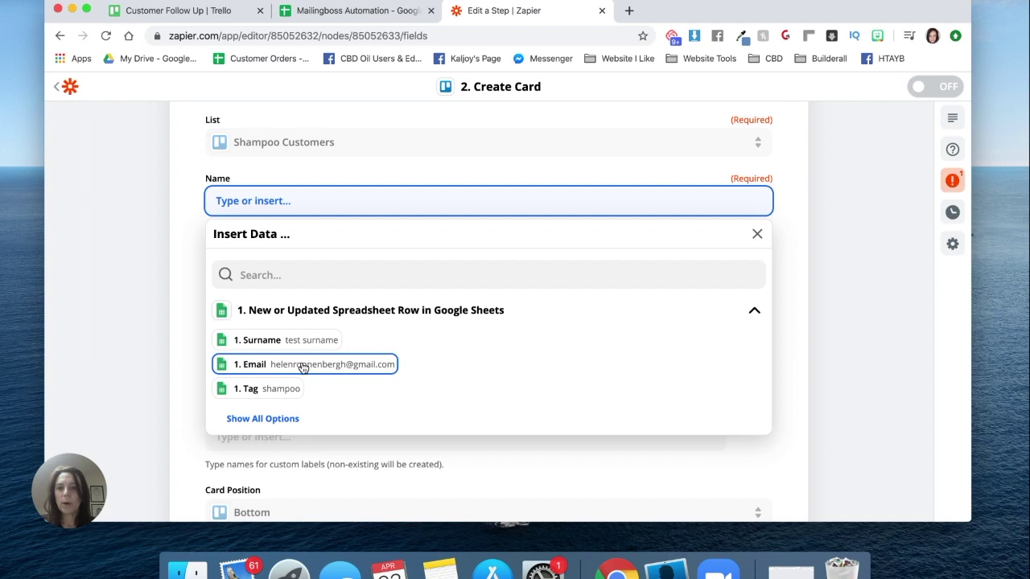
pyautogui.click(266, 420)
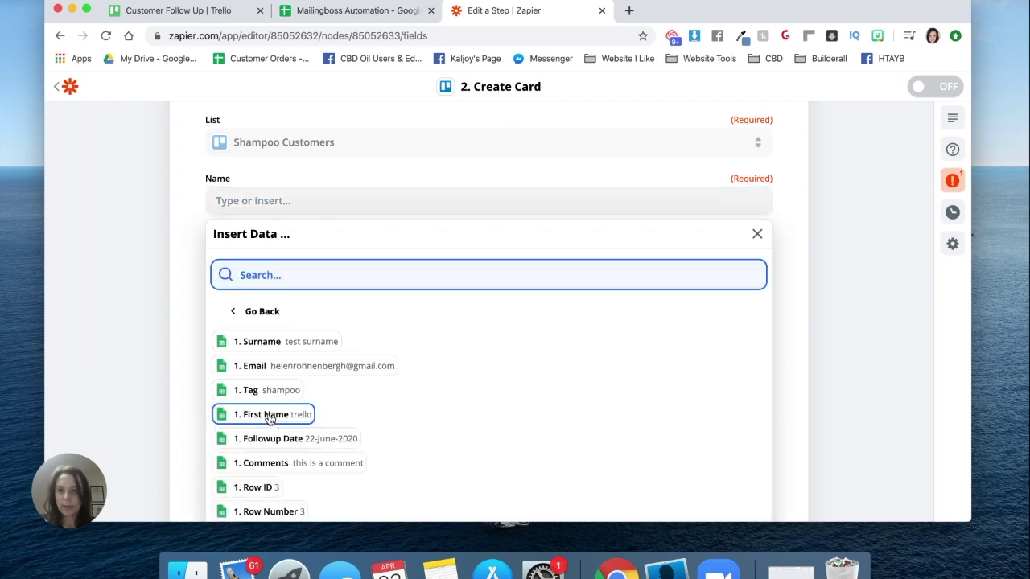
pyautogui.click(278, 341)
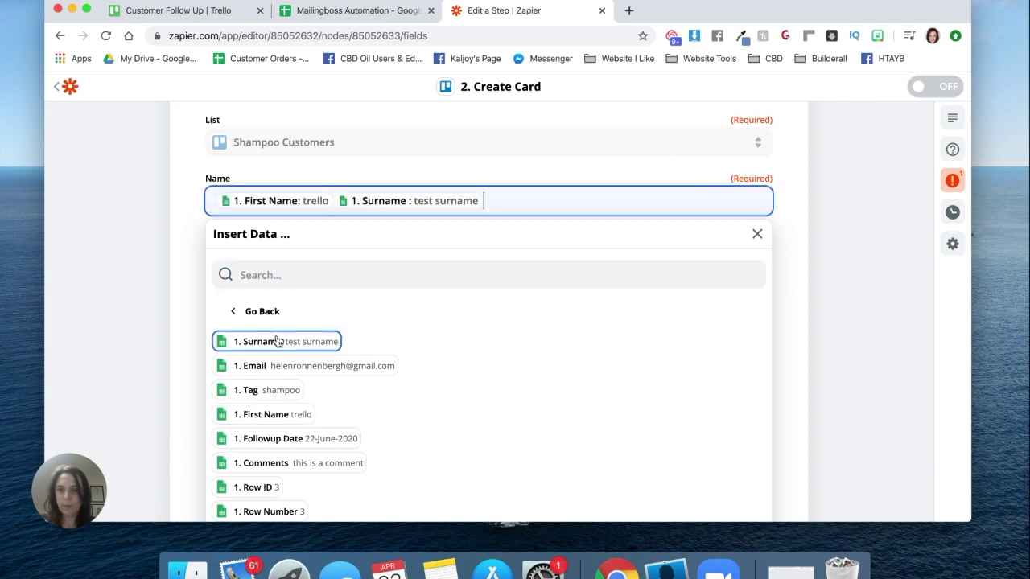
pyautogui.click(268, 391)
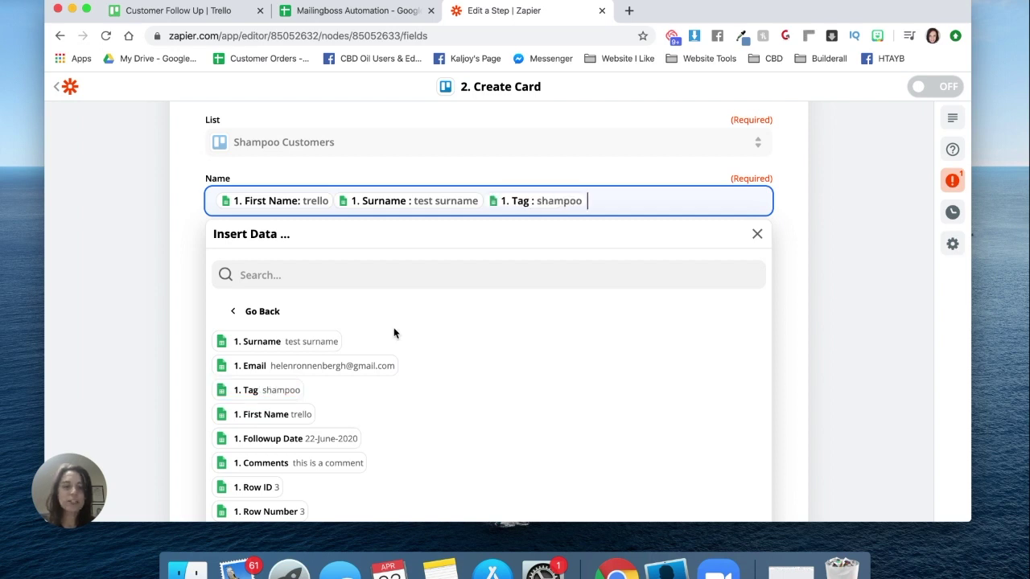
pyautogui.press('BackSpace')
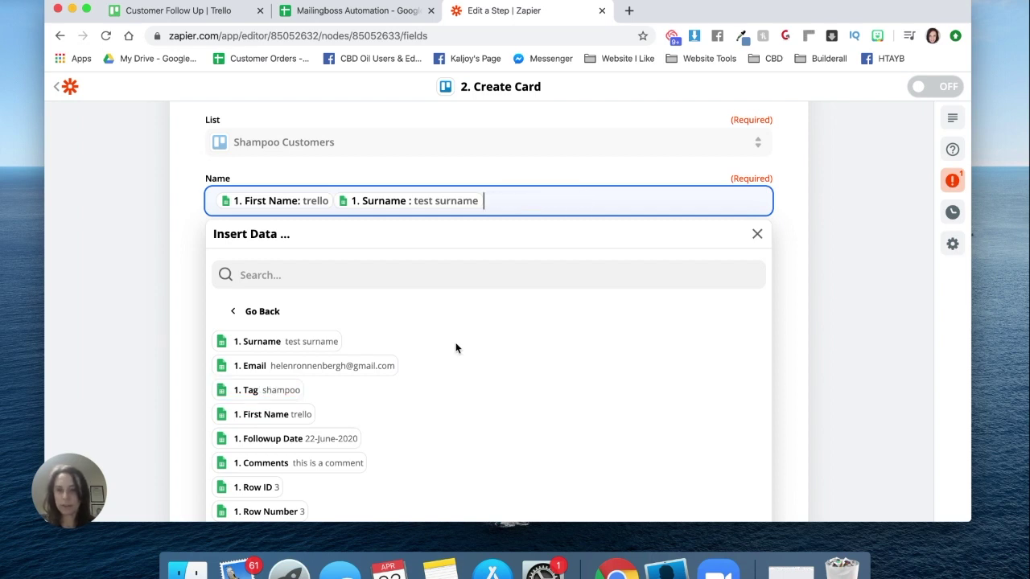
pyautogui.click(316, 469)
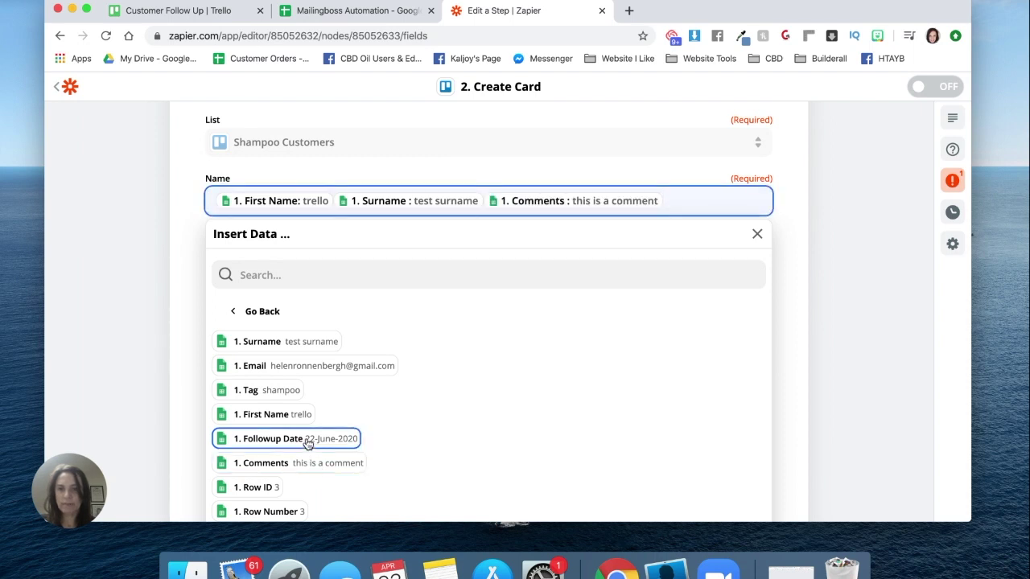
pyautogui.click(308, 441)
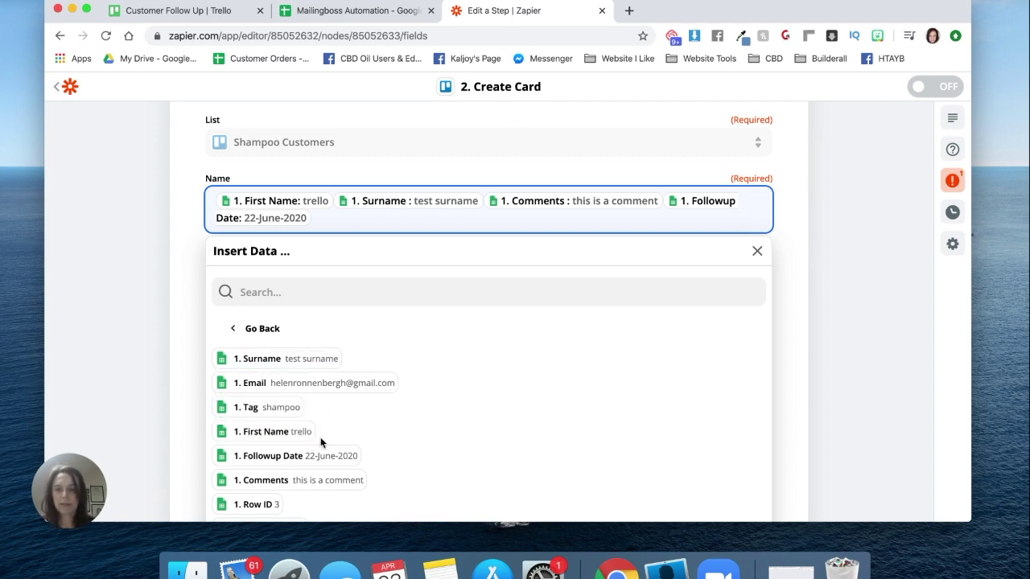
# Assign one board member to the card.
pyautogui.scroll(-5, 320, 440)
pyautogui.scroll(-1, 321, 441)
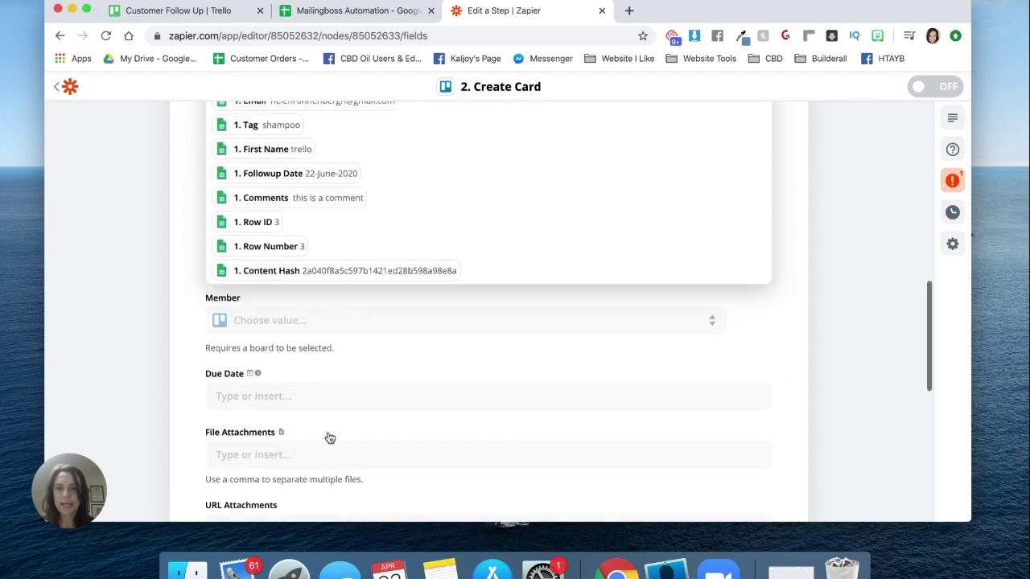
pyautogui.click(353, 327)
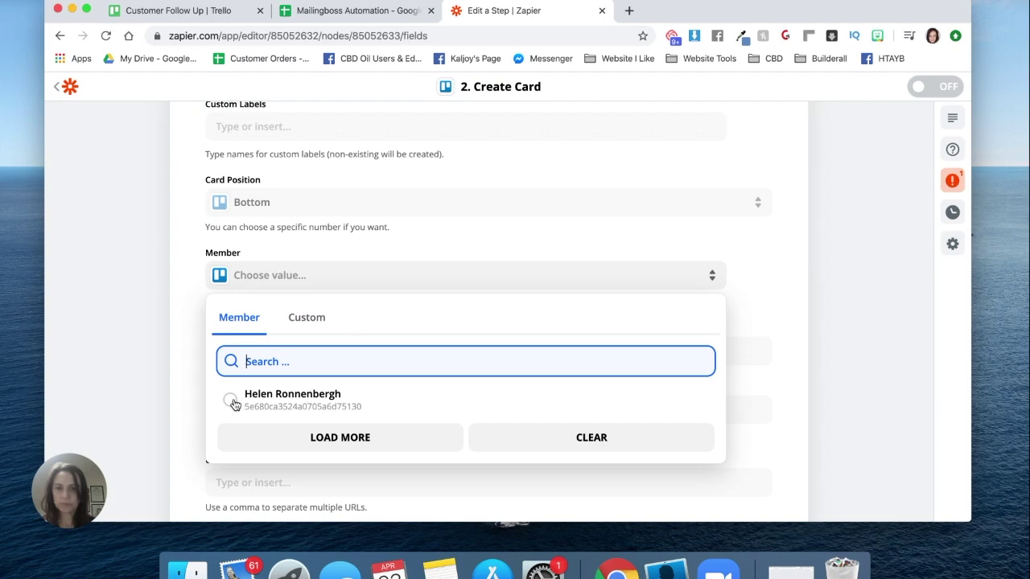
pyautogui.click(362, 412)
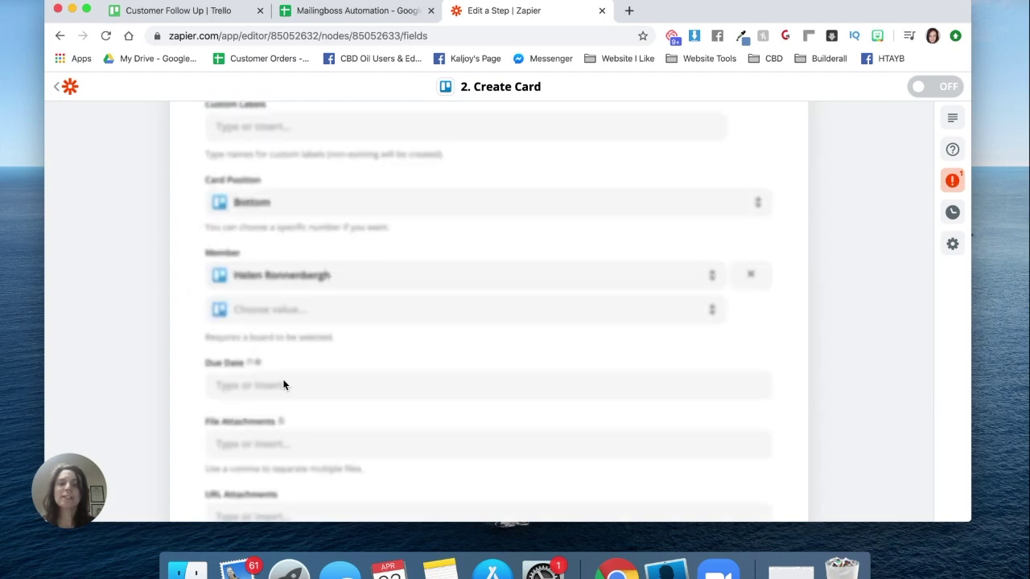
pyautogui.click(368, 314)
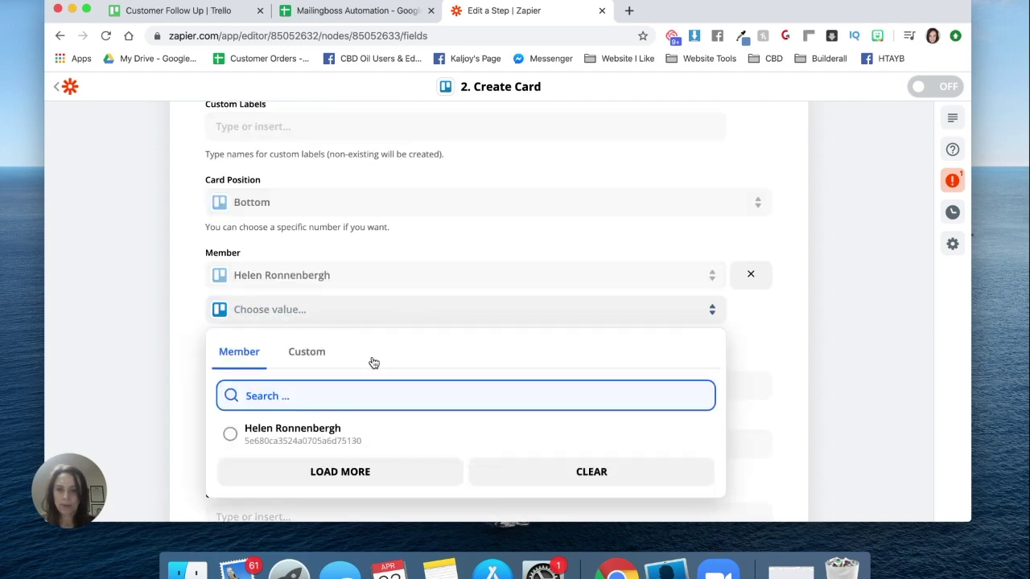
pyautogui.click(287, 432)
pyautogui.click(748, 308)
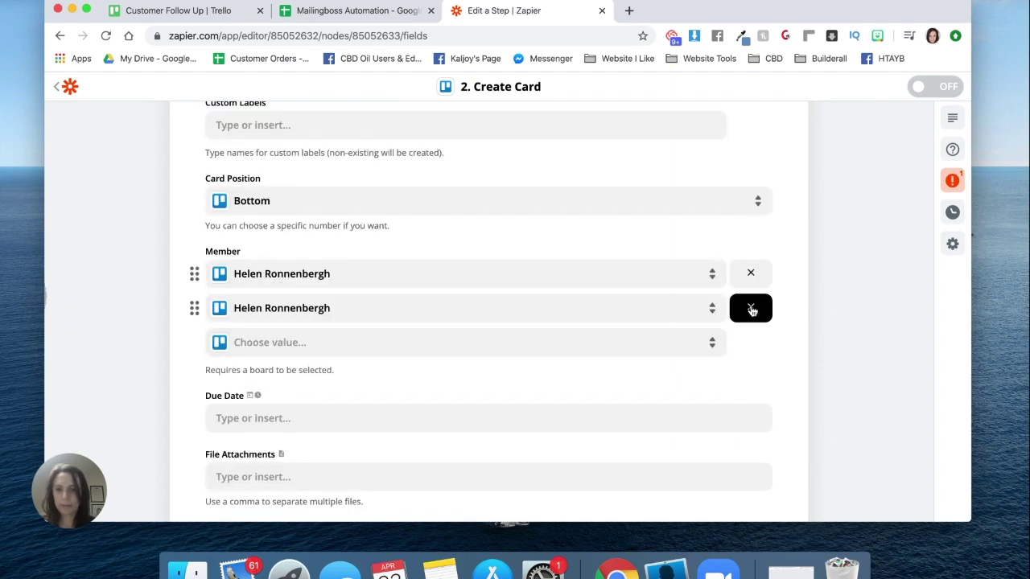
pyautogui.click(751, 310)
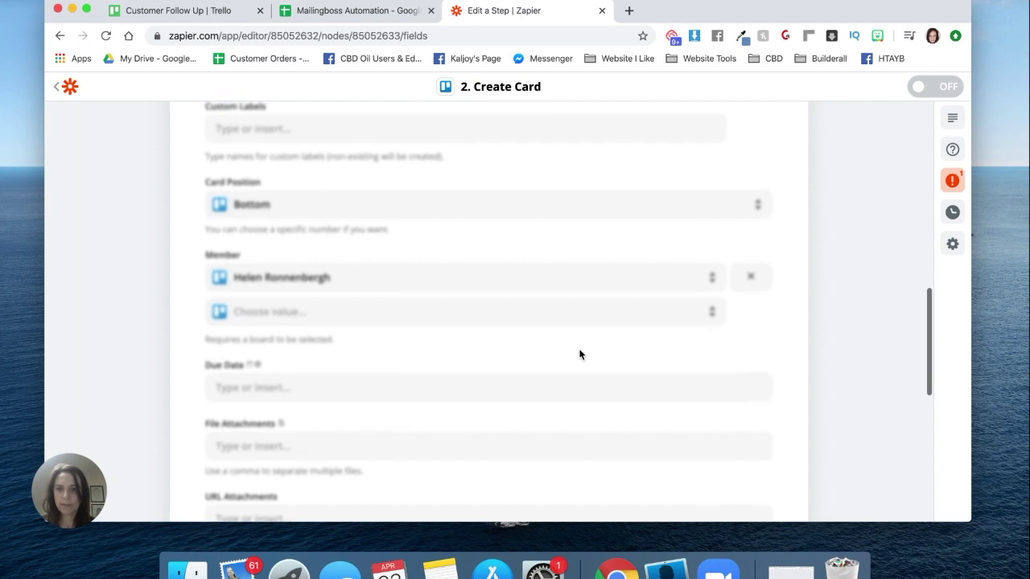
# Map the spreadsheet's Followup Date to the card's Due Date.
pyautogui.scroll(-2, 579, 355)
pyautogui.scroll(-1, 579, 355)
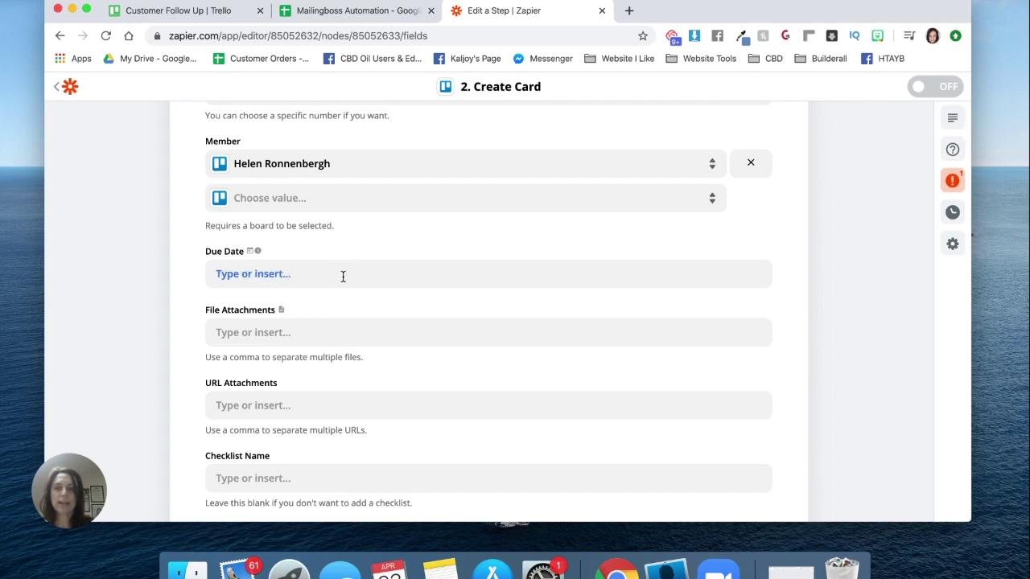
pyautogui.scroll(4, 345, 286)
pyautogui.scroll(-3, 344, 285)
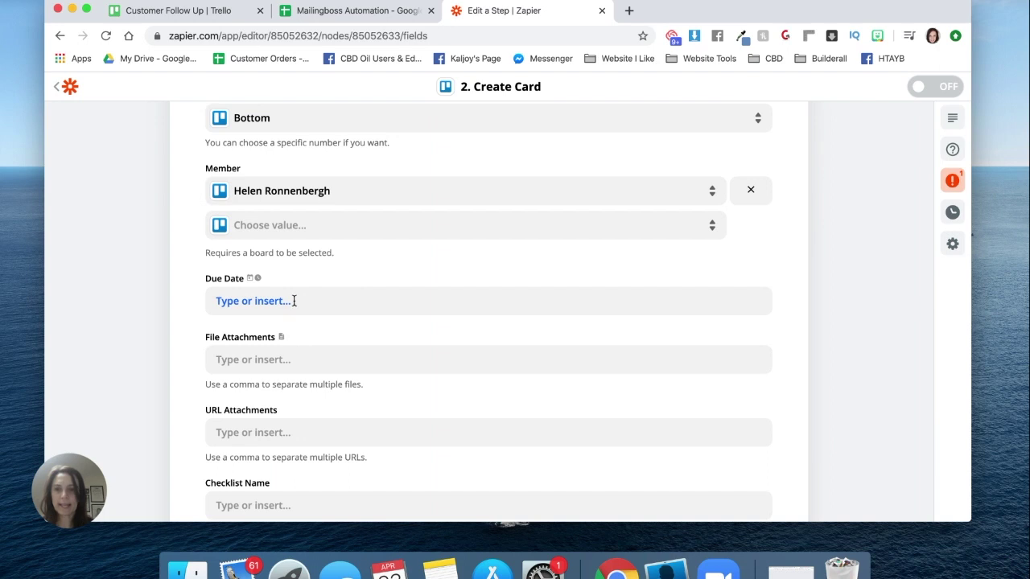
pyautogui.click(295, 302)
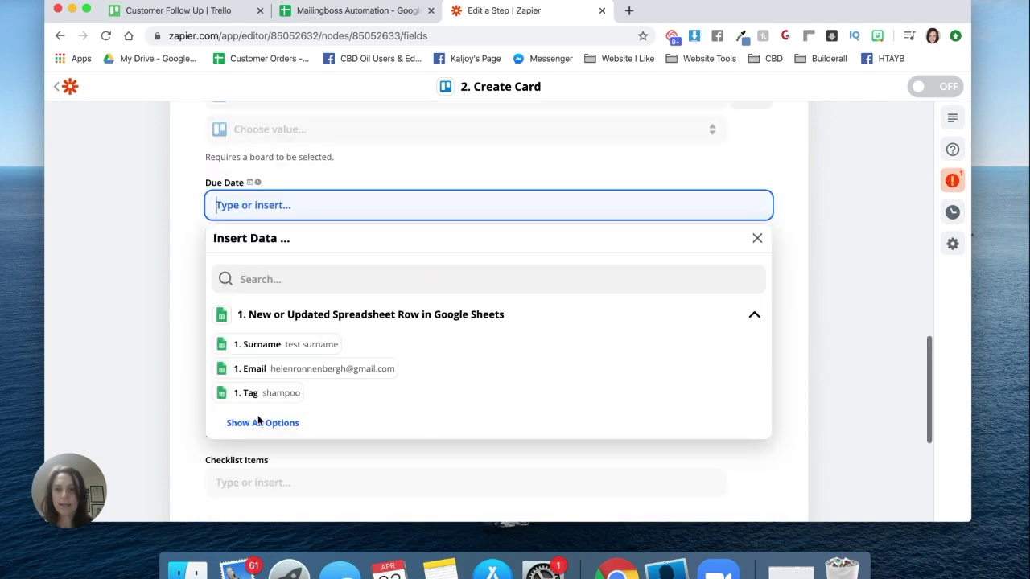
pyautogui.click(266, 429)
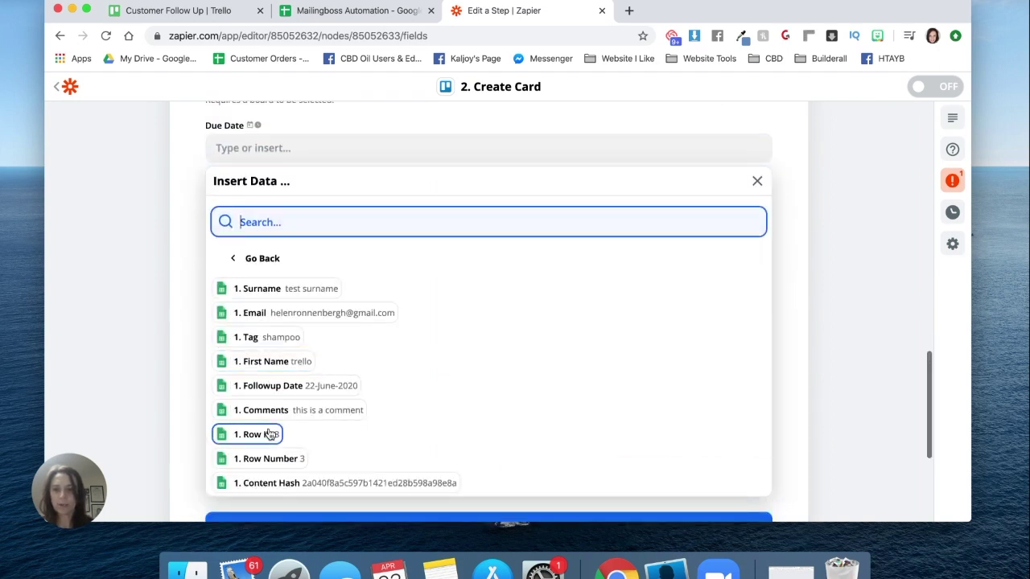
pyautogui.click(308, 388)
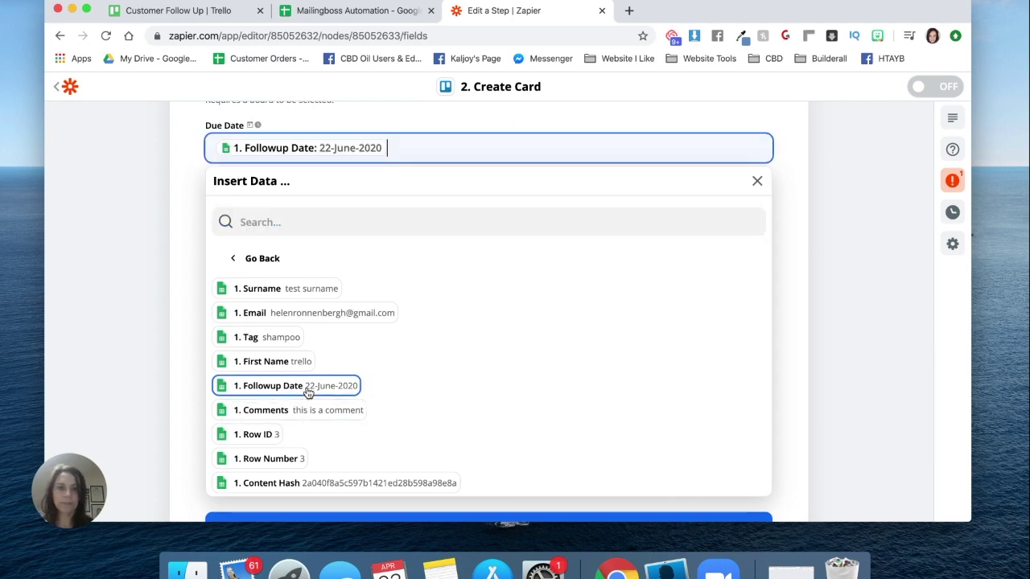
pyautogui.click(760, 182)
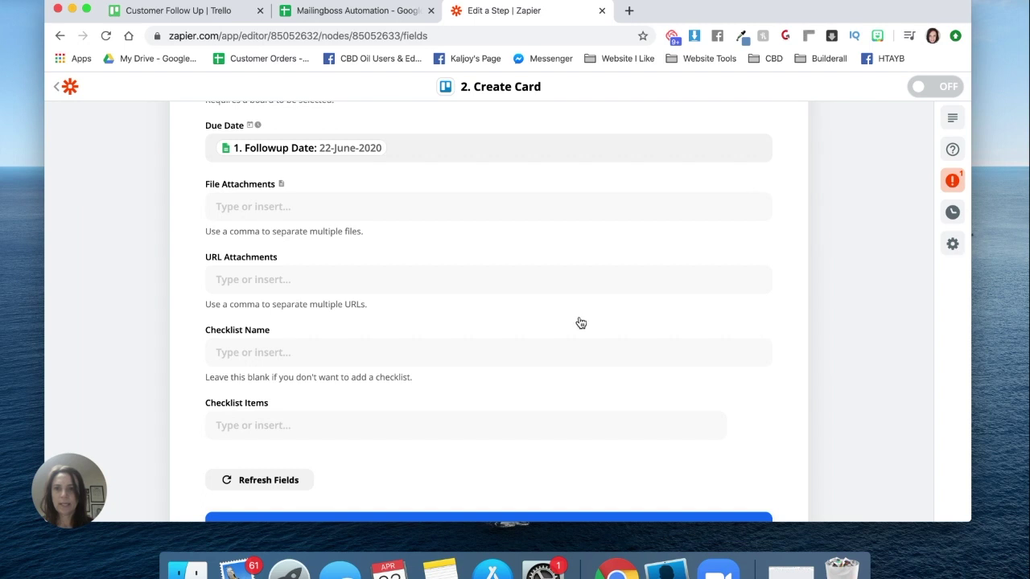
# Refresh the card's available fields.
pyautogui.scroll(-2, 580, 322)
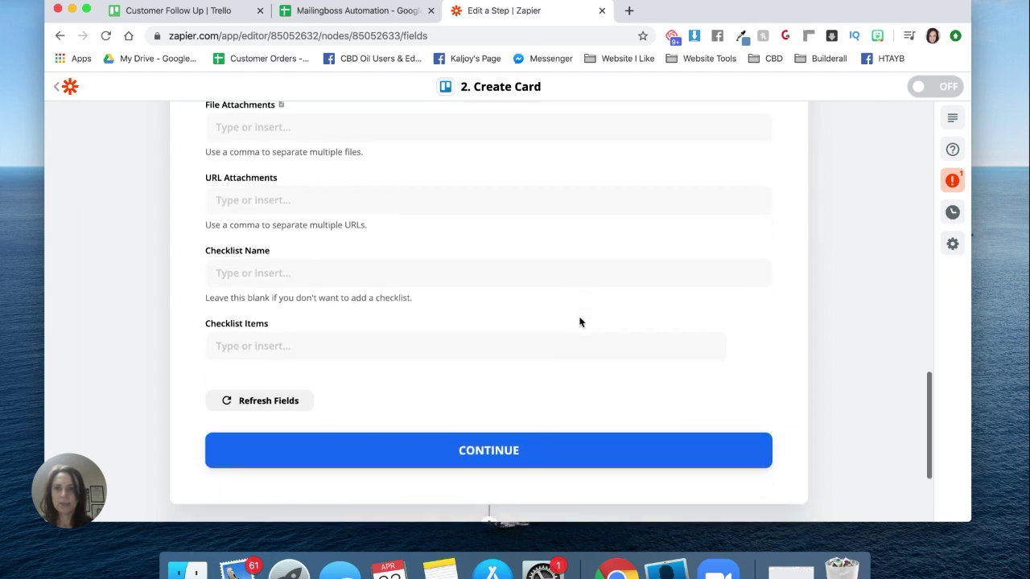
pyautogui.scroll(-1, 579, 322)
pyautogui.scroll(-2, 579, 321)
pyautogui.click(279, 354)
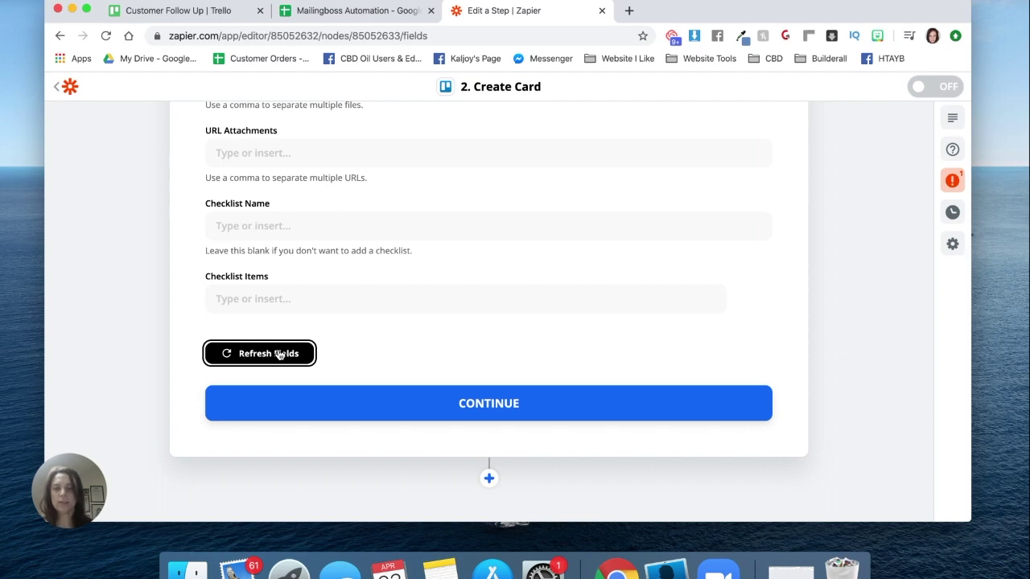
# Save the card settings and send a test card to Trello.
pyautogui.click(512, 404)
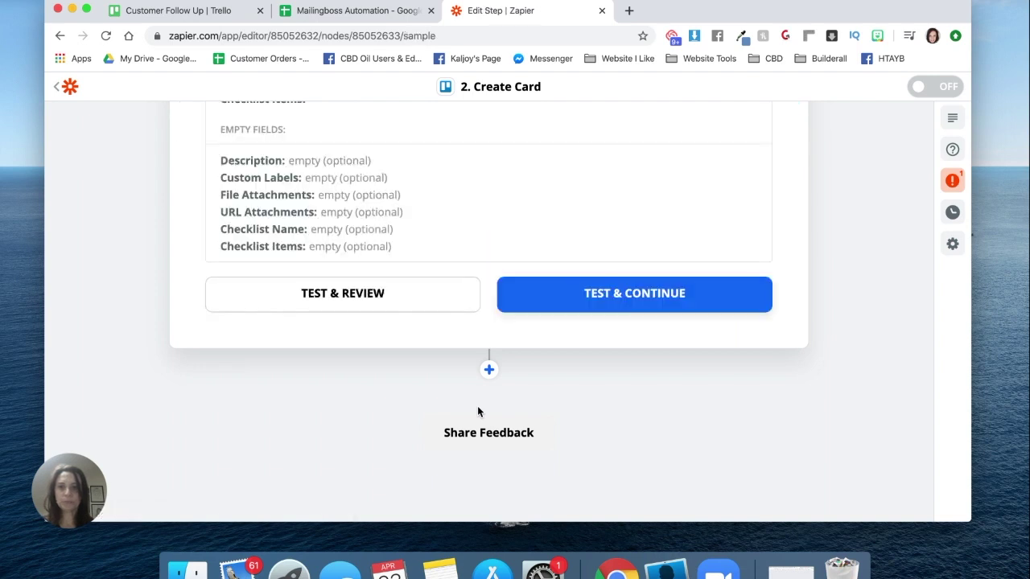
pyautogui.scroll(-3, 423, 347)
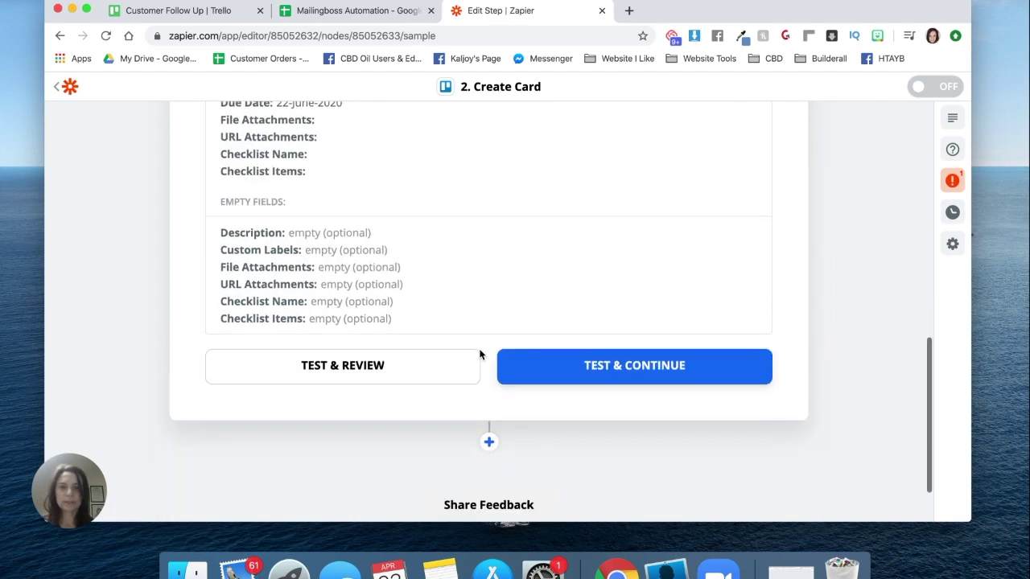
pyautogui.click(653, 373)
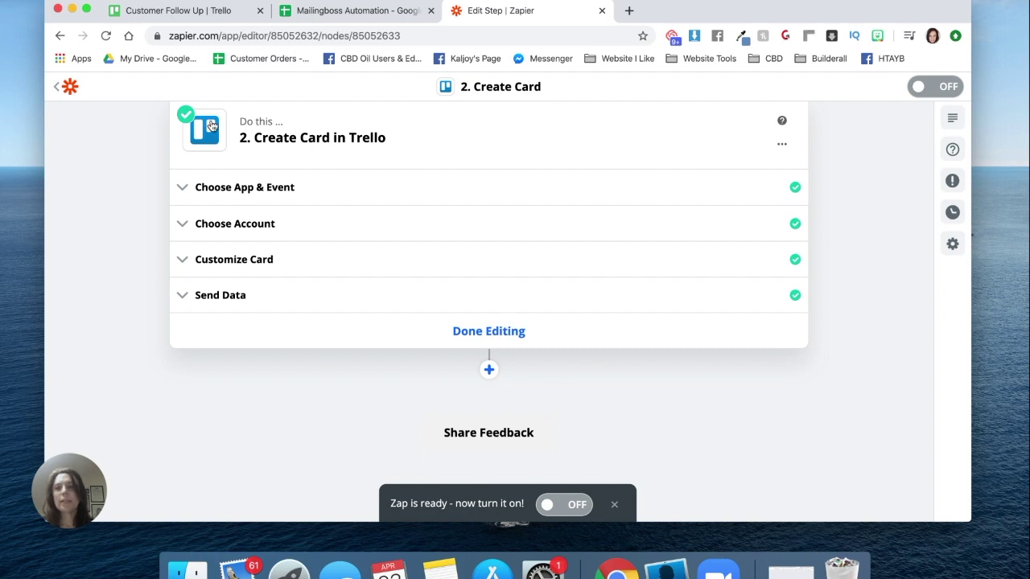
# Back on the Customer Follow Up board's lists, move the last Shampoo card into Skincare.
pyautogui.click(173, 10)
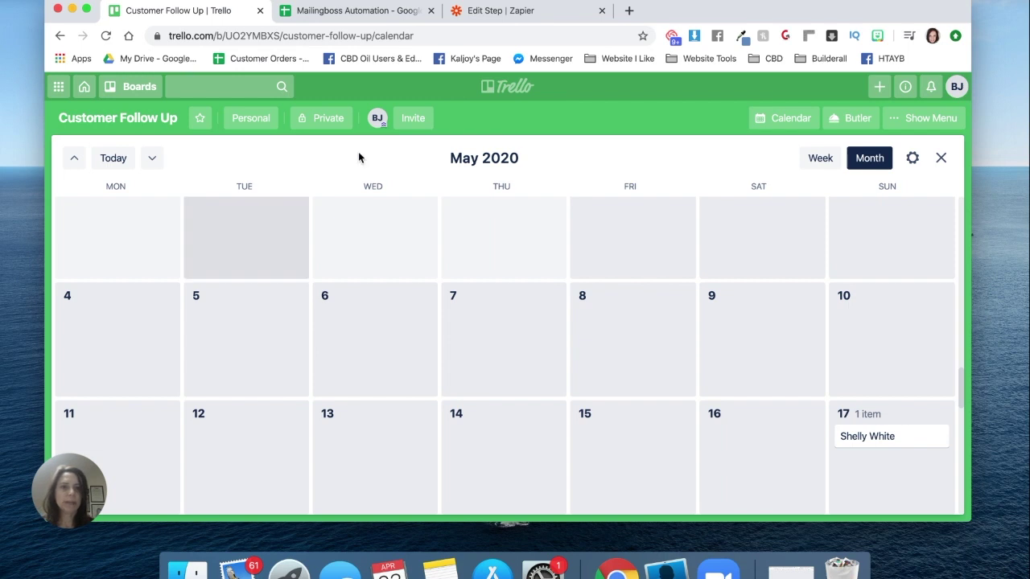
pyautogui.click(783, 118)
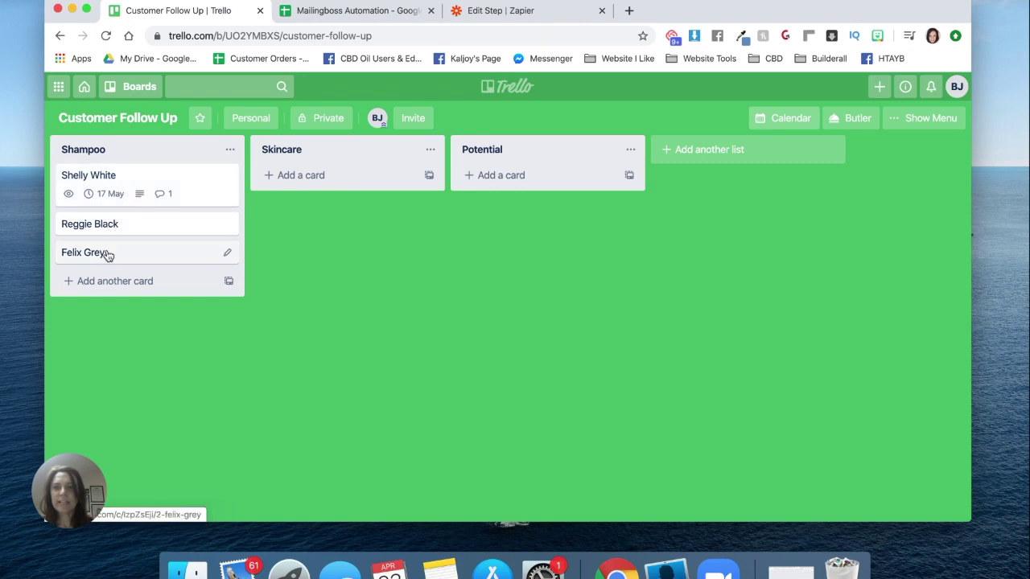
pyautogui.moveTo(110, 255); pyautogui.dragTo(318, 180)
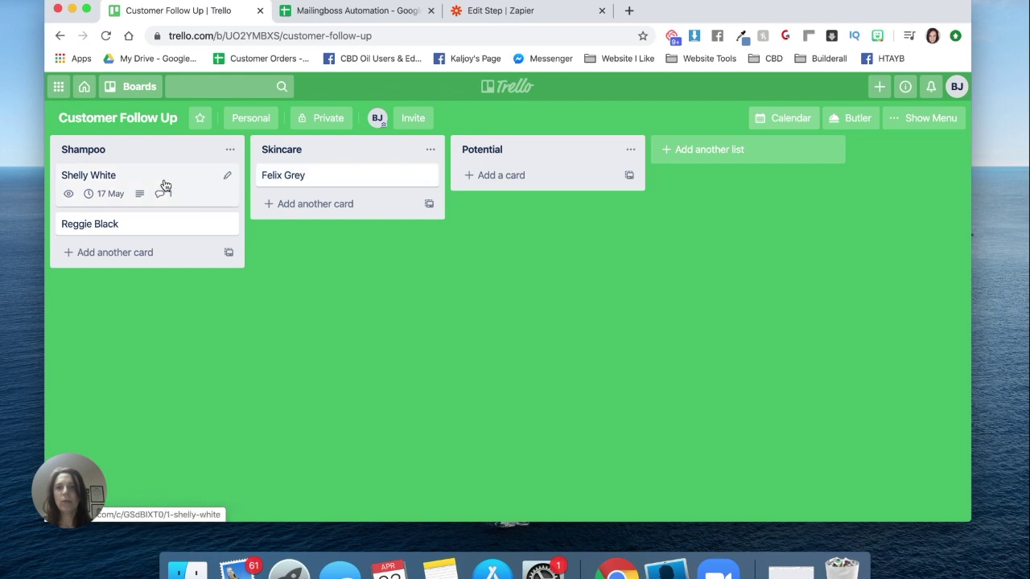
pyautogui.moveTo(220, 179); pyautogui.dragTo(171, 177)
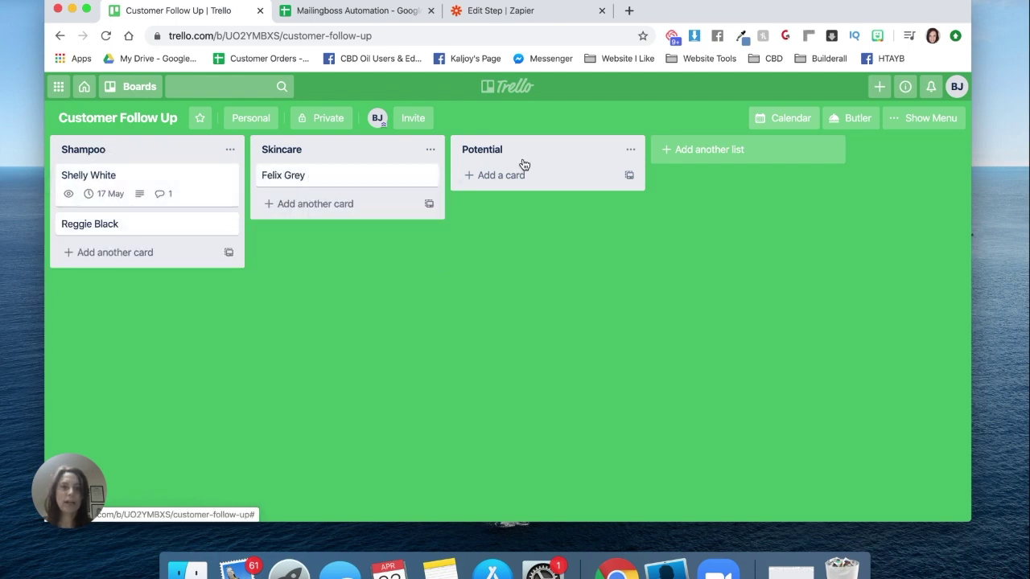
# Add a 'Shampoo & Skincare' list and move the second Shampoo card into it.
pyautogui.click(702, 151)
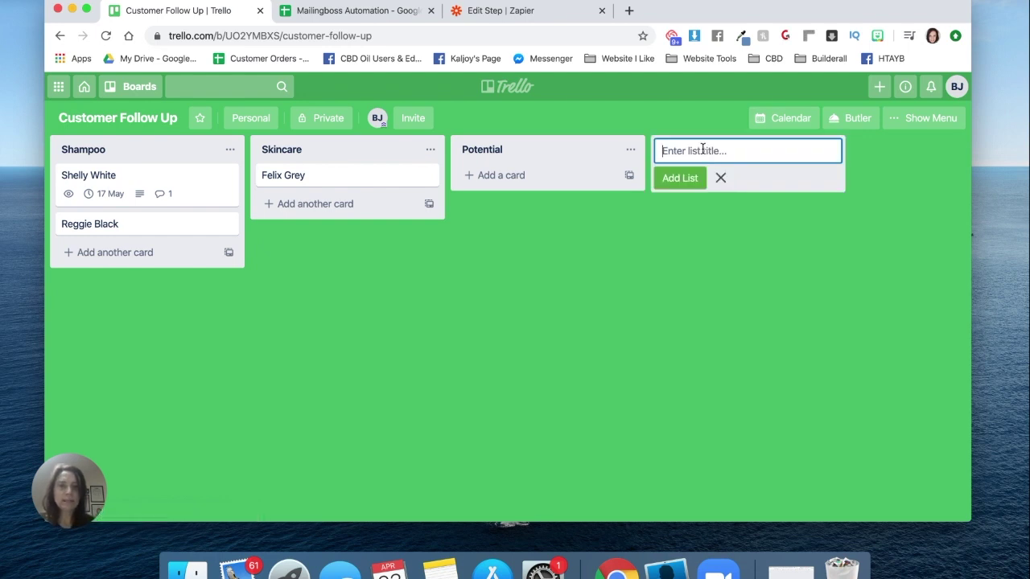
pyautogui.write('Shampoo')
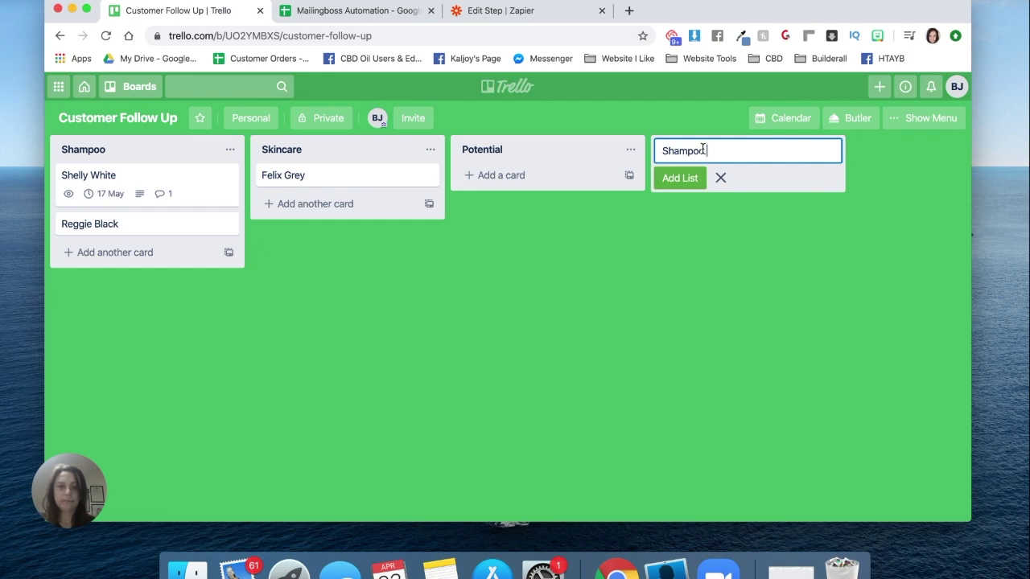
pyautogui.write(' & SKincare')
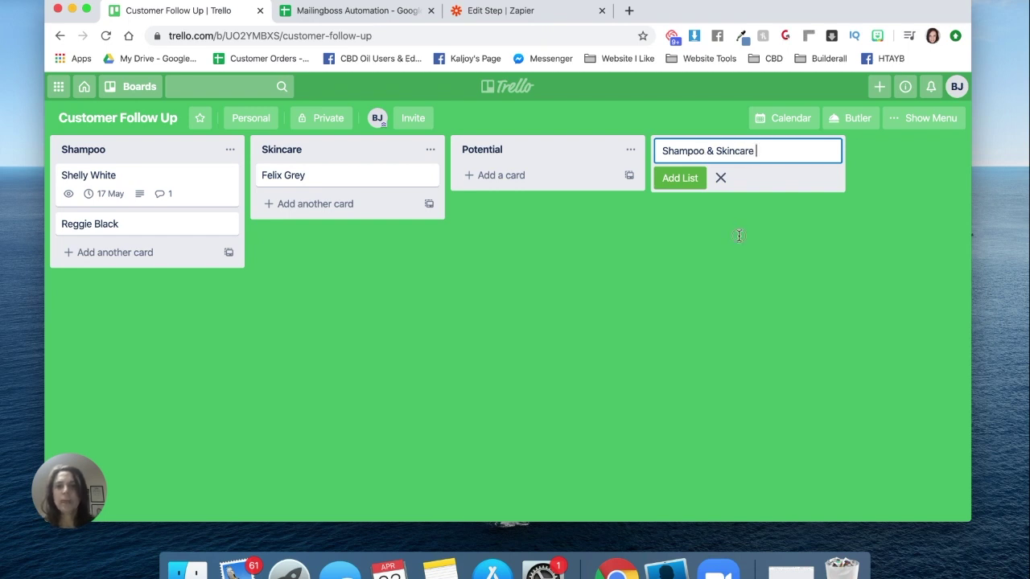
pyautogui.click(740, 234)
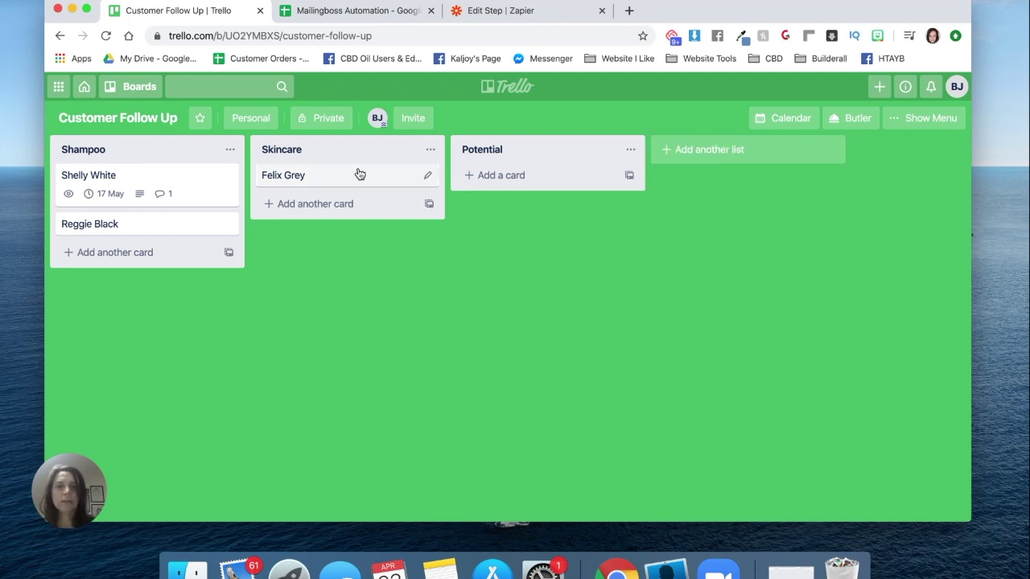
pyautogui.click(678, 150)
pyautogui.click(678, 177)
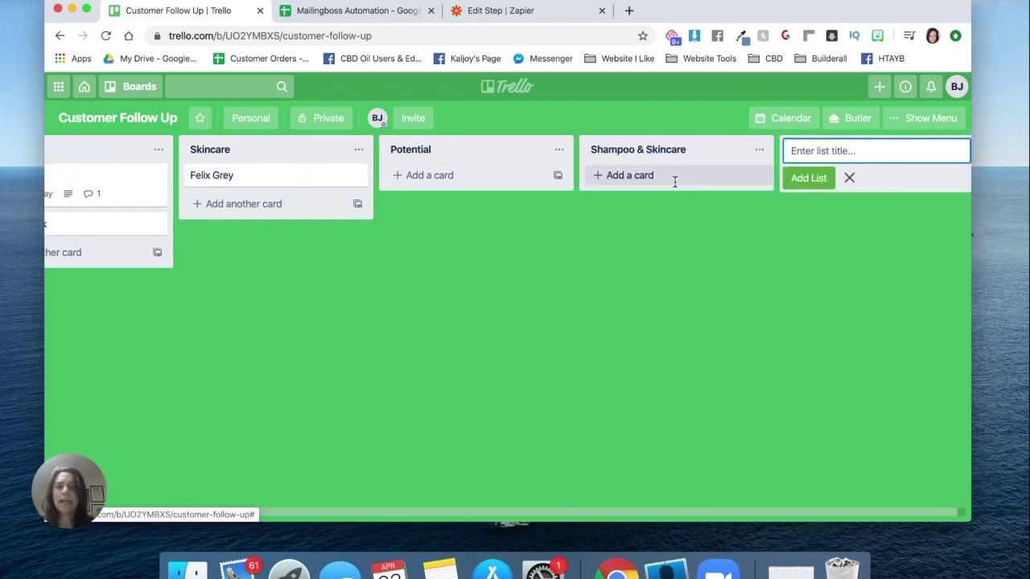
pyautogui.moveTo(168, 227); pyautogui.dragTo(696, 175)
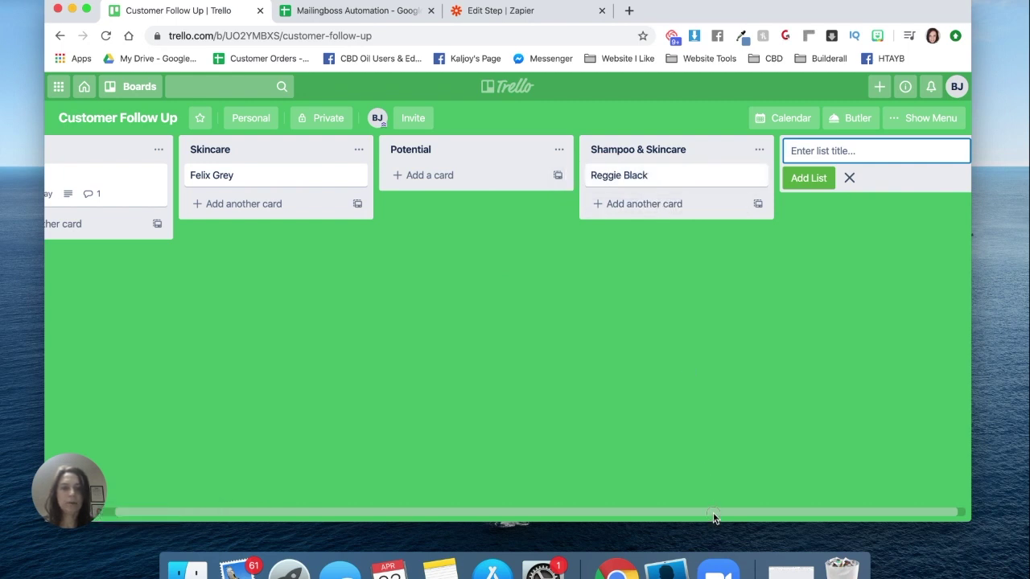
pyautogui.moveTo(713, 512); pyautogui.dragTo(575, 481)
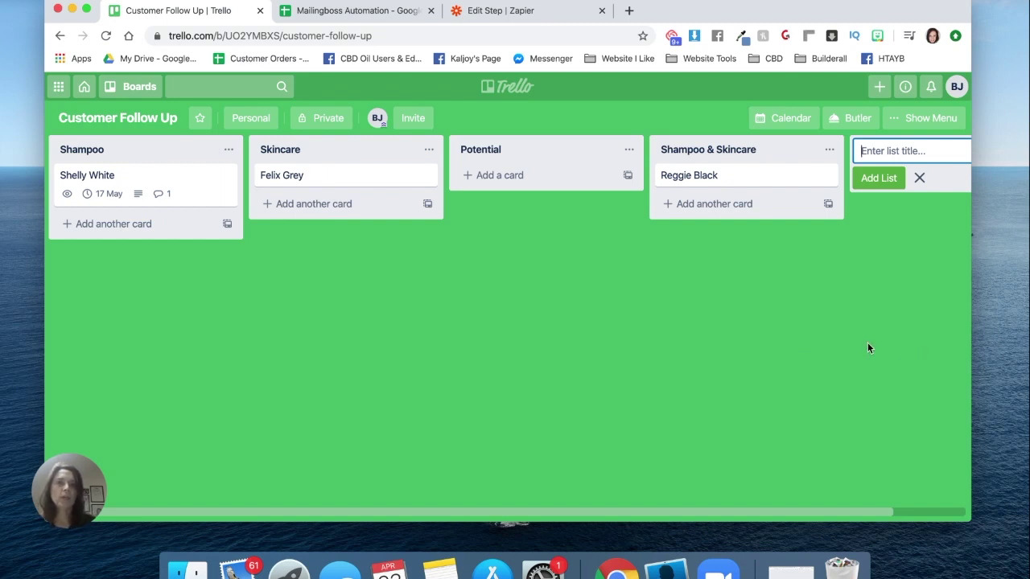
# Disable the Calendar Power-Up through the board menu.
pyautogui.click(783, 121)
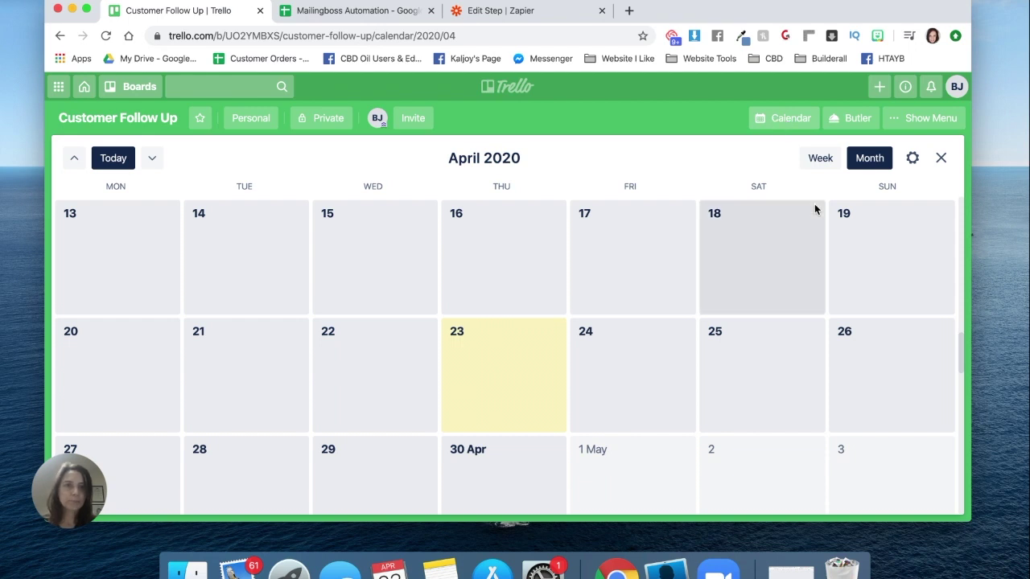
pyautogui.click(918, 120)
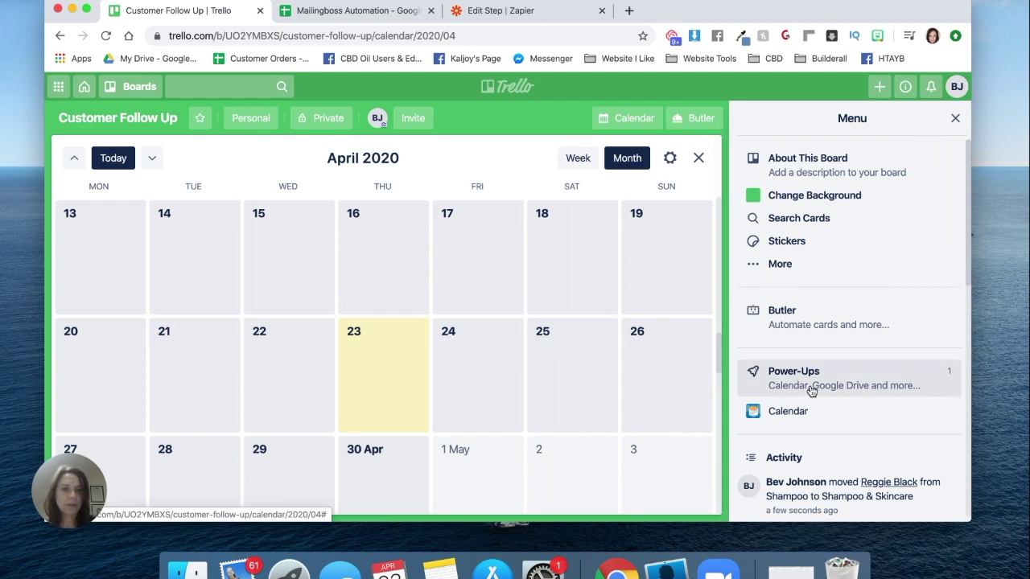
pyautogui.click(787, 420)
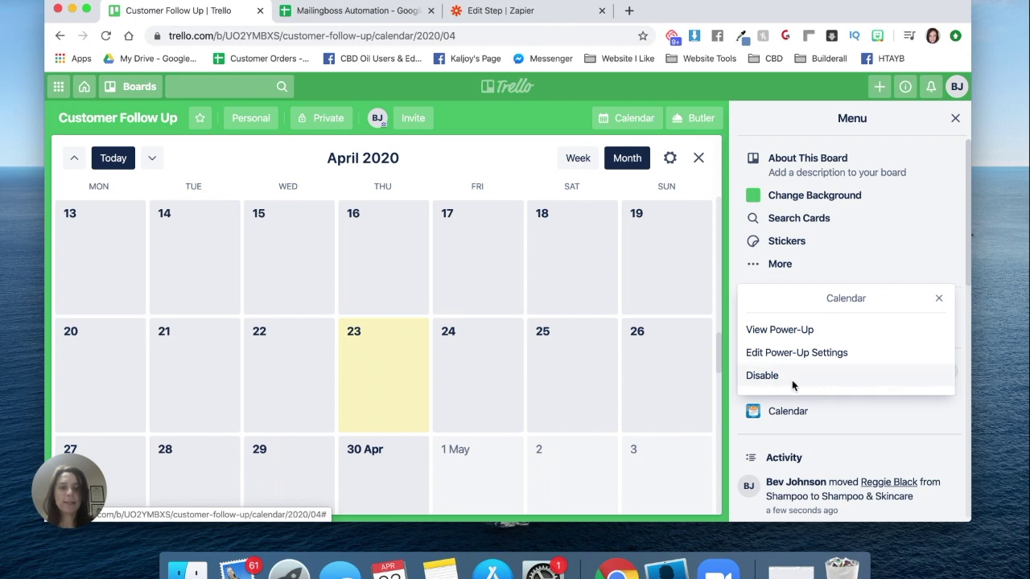
pyautogui.click(767, 382)
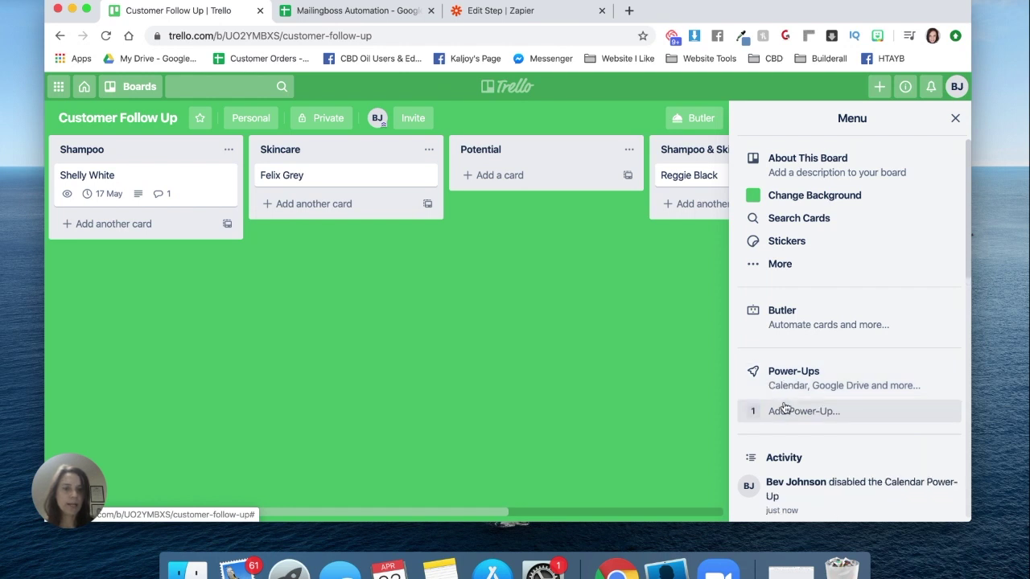
pyautogui.click(782, 409)
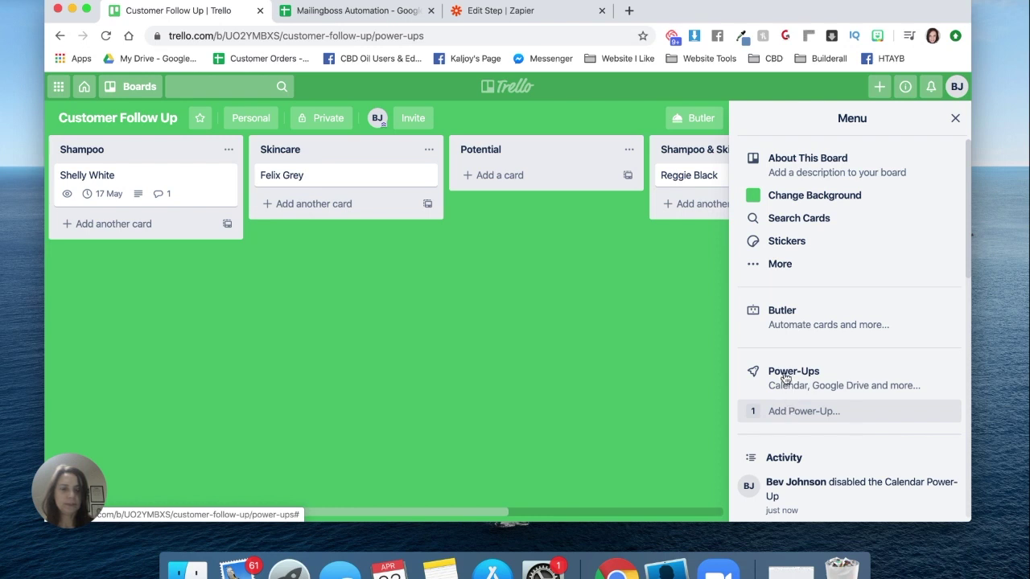
# Re-add the Calendar Power-Up, enable sync, and select its iCalendar feed address.
pyautogui.click(784, 378)
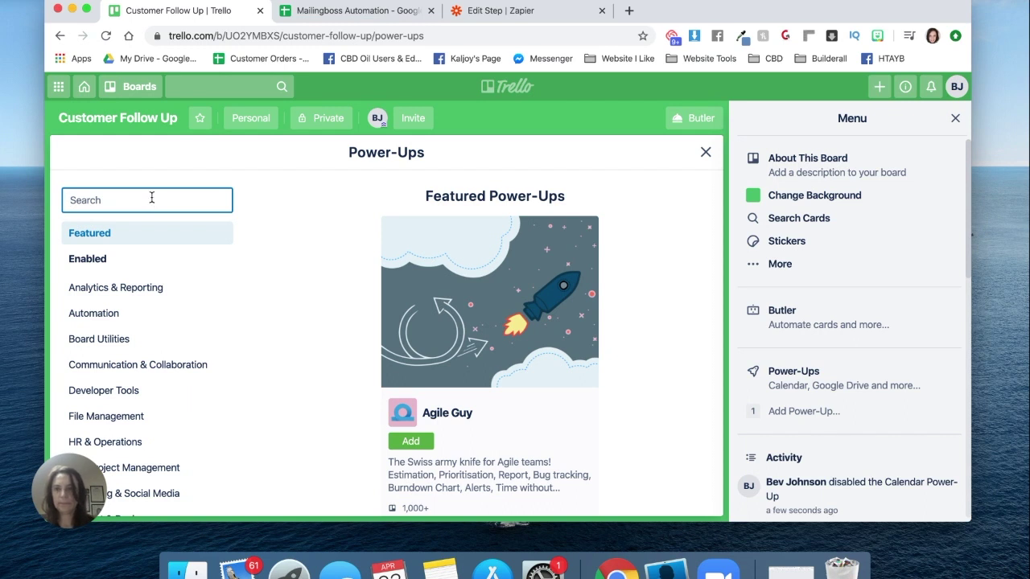
pyautogui.write('calendar')
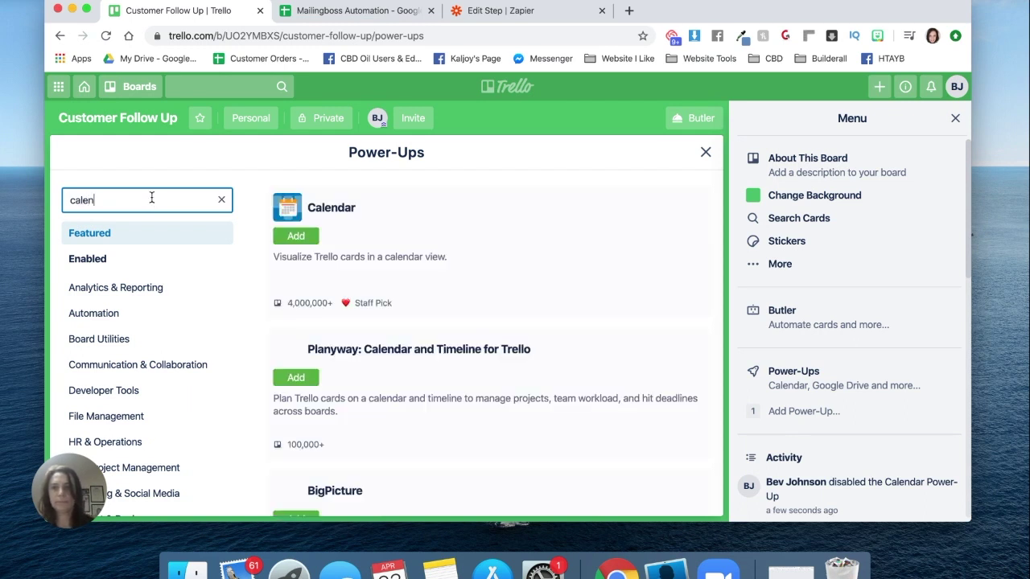
pyautogui.click(295, 236)
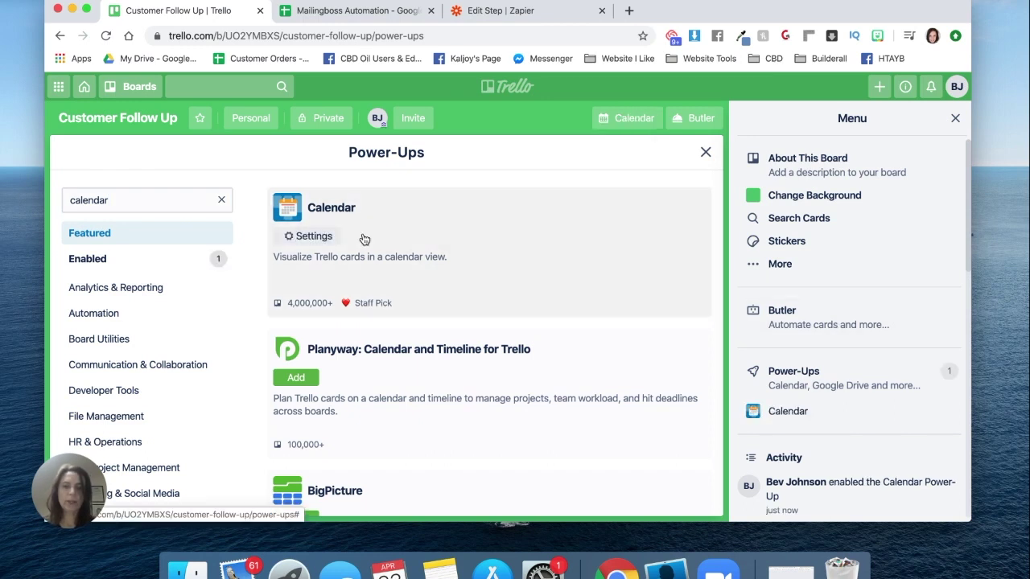
pyautogui.click(330, 240)
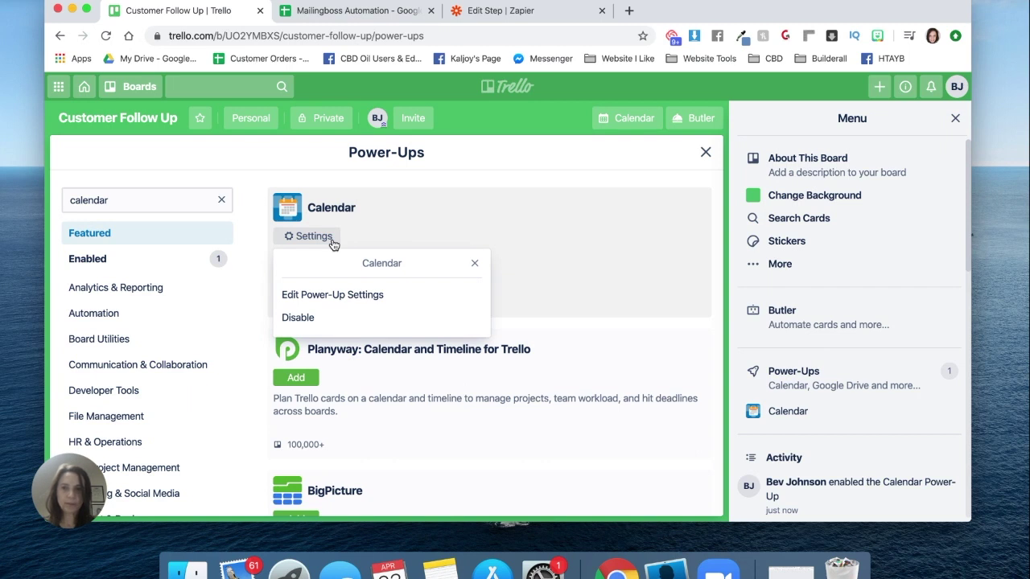
pyautogui.click(312, 297)
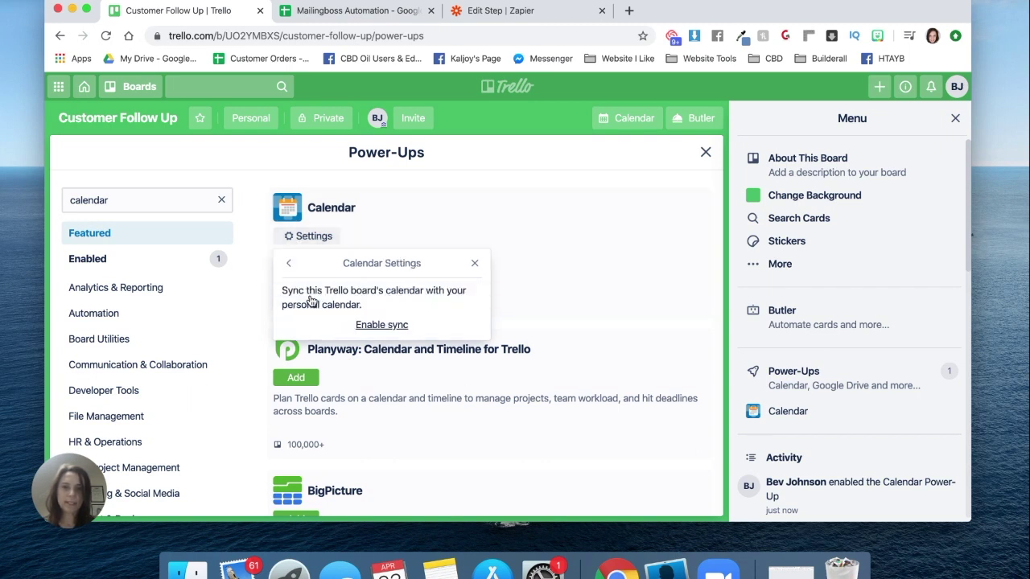
pyautogui.click(380, 325)
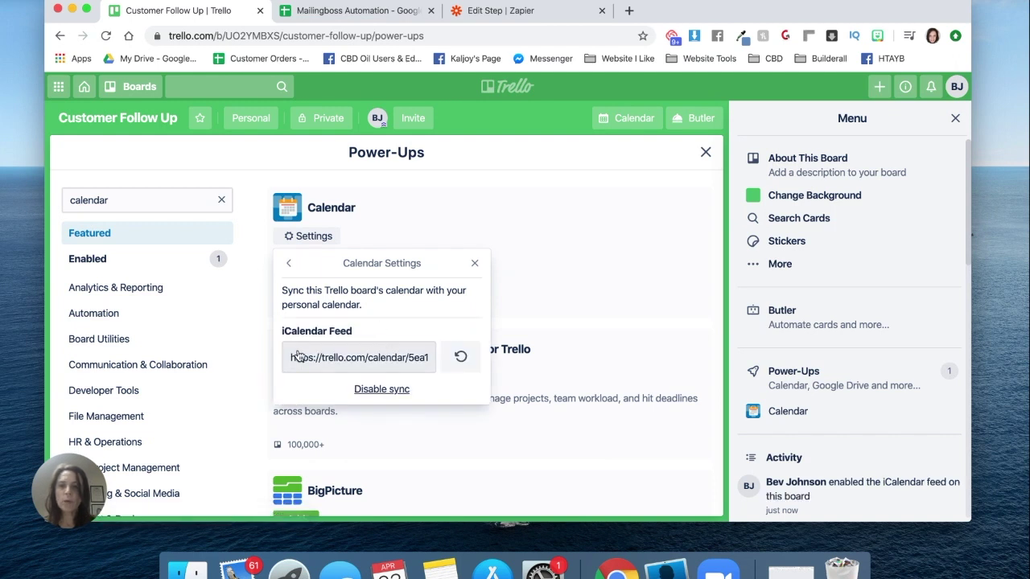
pyautogui.moveTo(295, 354); pyautogui.dragTo(457, 370)
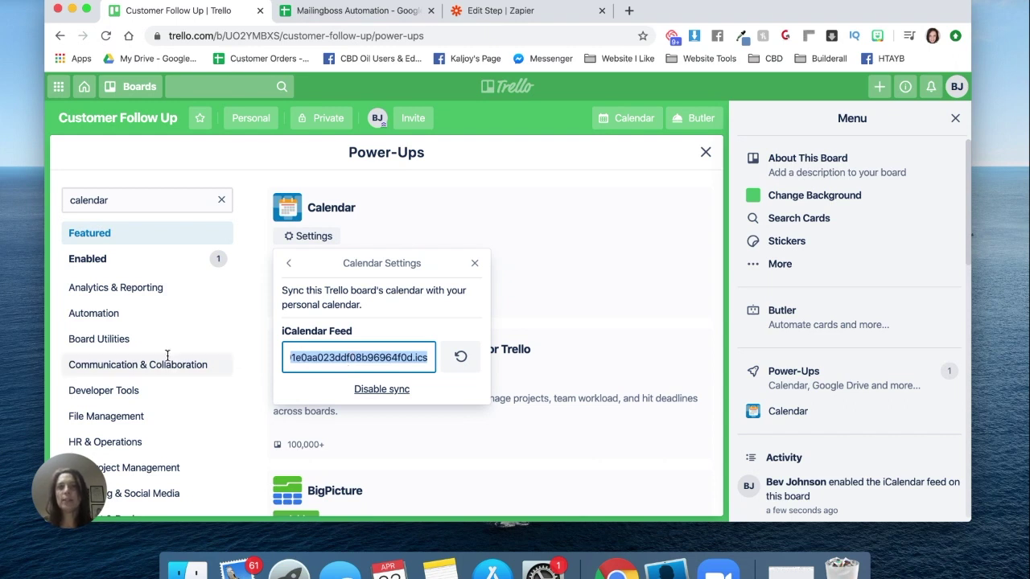
# Show the Mailingboss Automation spreadsheet tab, briefly revisiting Trello in between.
pyautogui.click(336, 10)
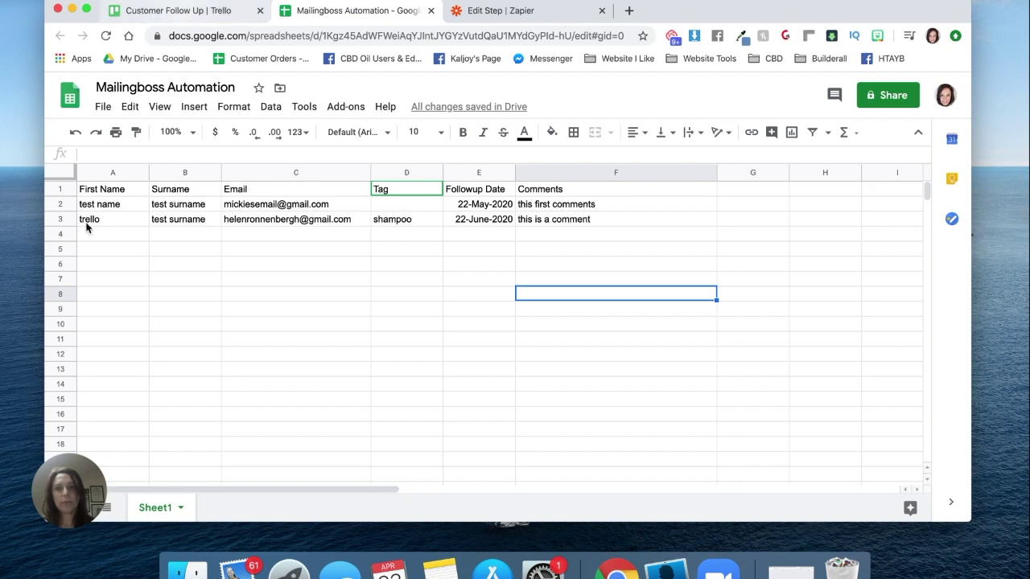
pyautogui.click(177, 10)
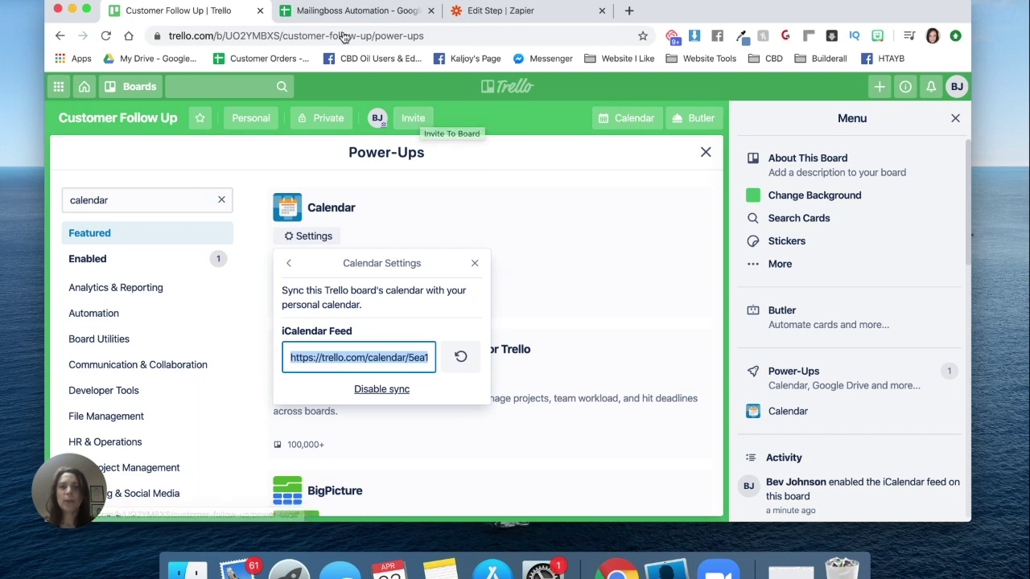
pyautogui.click(310, 13)
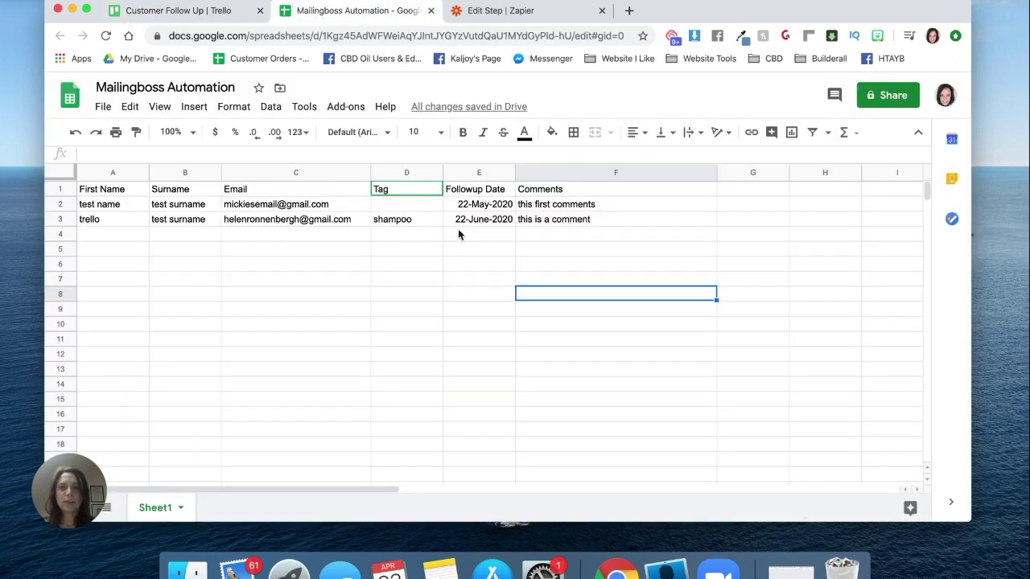